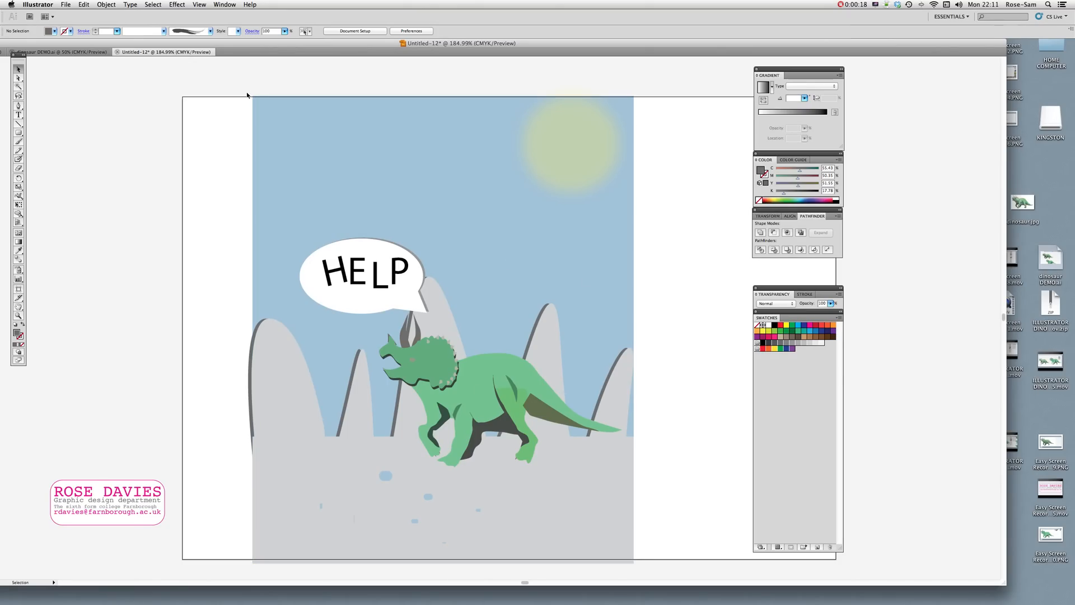
# - Move the existing dinosaur poster artwork completely off the artboard so the page is empty
pyautogui.press('super+minus')
pyautogui.press('super+minus')
pyautogui.press('super+minus')
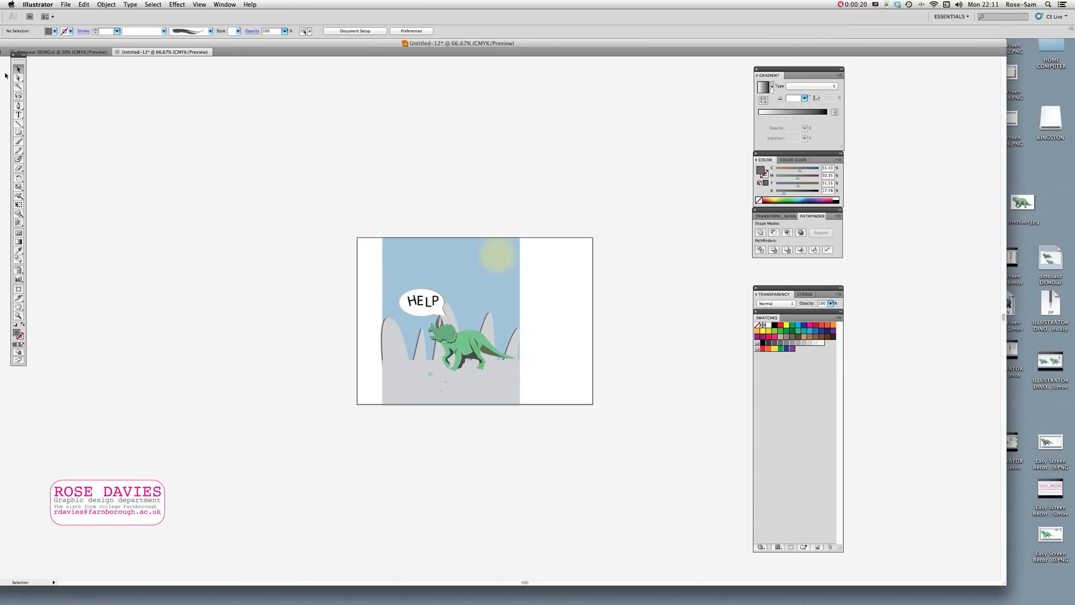
pyautogui.moveTo(361, 183); pyautogui.dragTo(532, 387)
pyautogui.moveTo(479, 350); pyautogui.dragTo(250, 337)
pyautogui.click(300, 317)
pyautogui.press('z')
pyautogui.moveTo(346, 223); pyautogui.dragTo(600, 435)
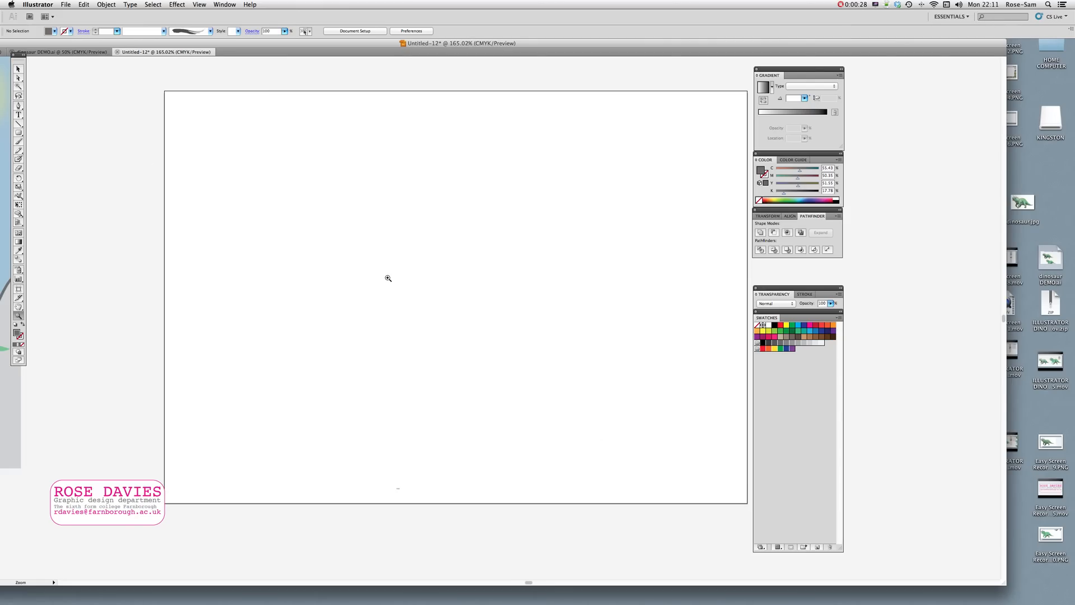
# - Copy the green triceratops from the middle of dinosaur DEMO.ai and paste it into the upper middle of Untitled-12's empty artboard
pyautogui.press('super+v')
pyautogui.press('super+z')
pyautogui.click(90, 54)
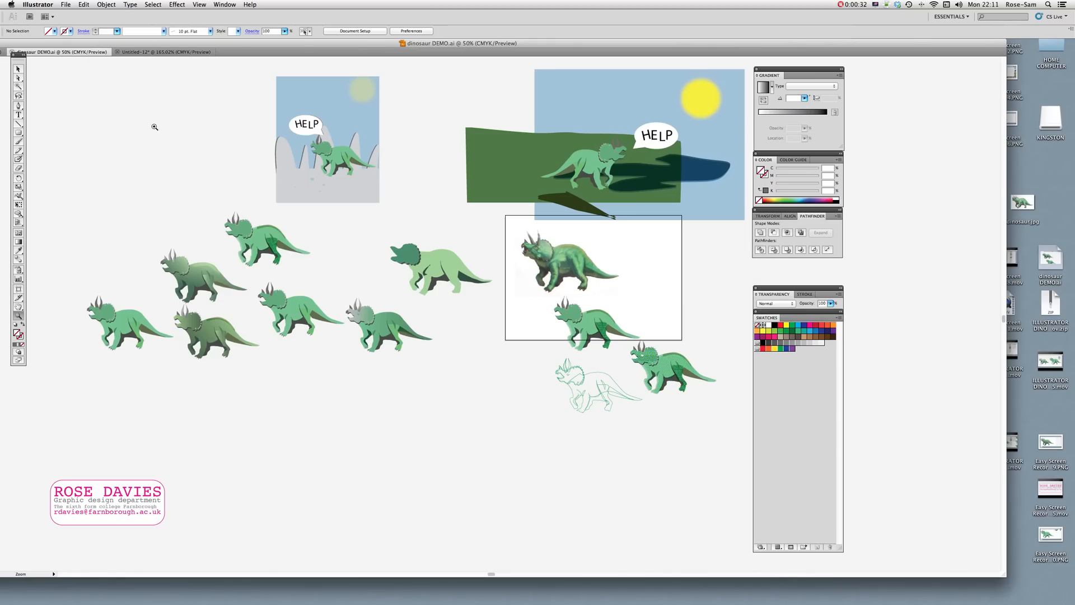
pyautogui.click(20, 80)
pyautogui.moveTo(253, 280); pyautogui.dragTo(327, 338)
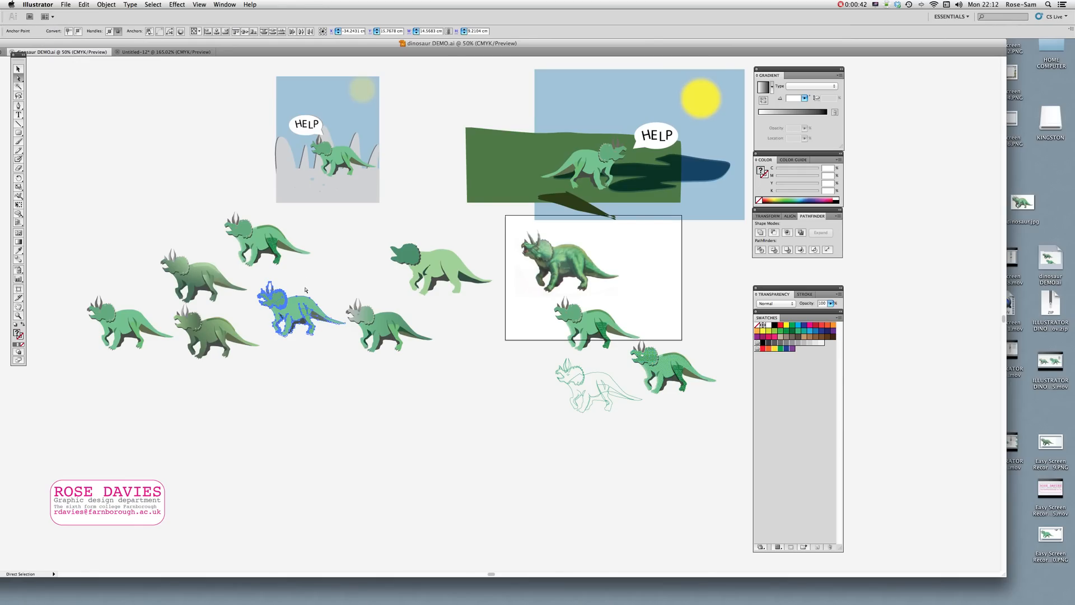
pyautogui.click(18, 69)
pyautogui.moveTo(257, 277)
pyautogui.mouseDown()
pyautogui.moveTo(344, 345)
pyautogui.moveTo(258, 282)
pyautogui.mouseUp()
pyautogui.keyDown('shift'); pyautogui.click(228, 340); pyautogui.keyUp('shift')
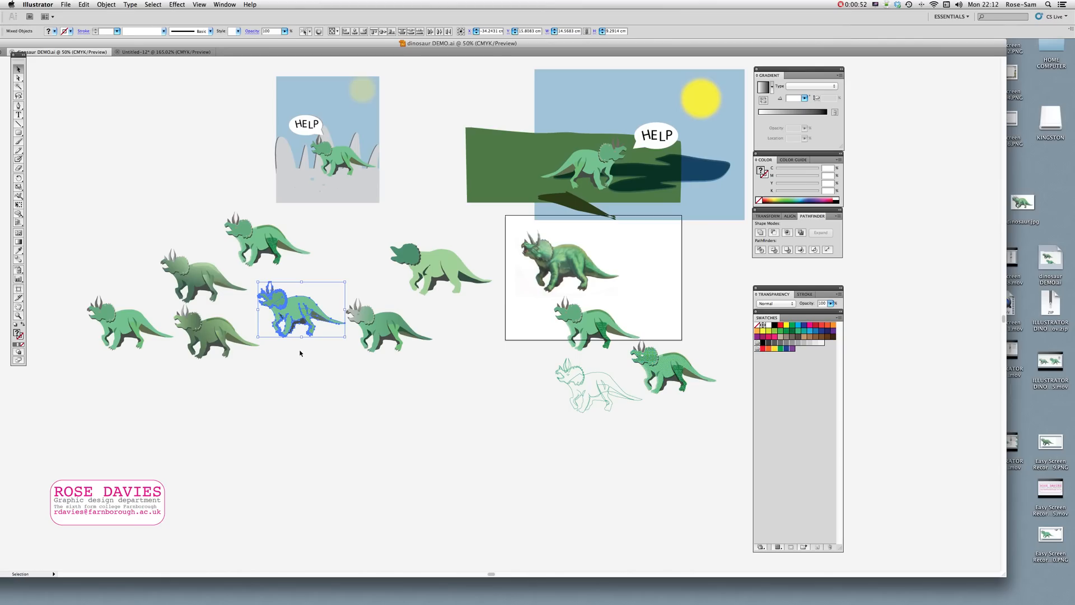
pyautogui.click(168, 52)
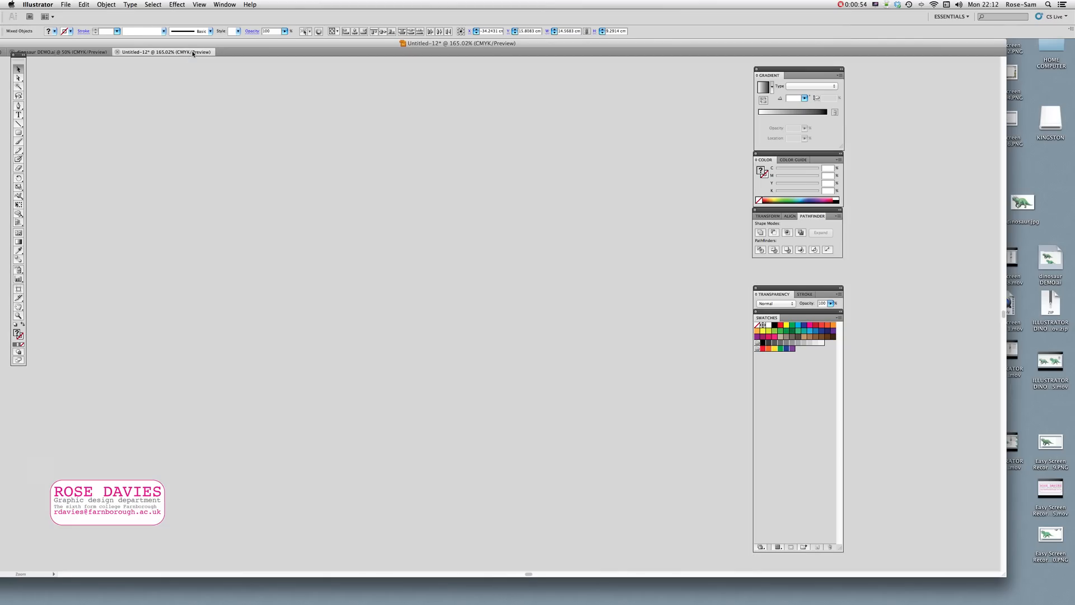
pyautogui.hotkey('ctrl', 'v')
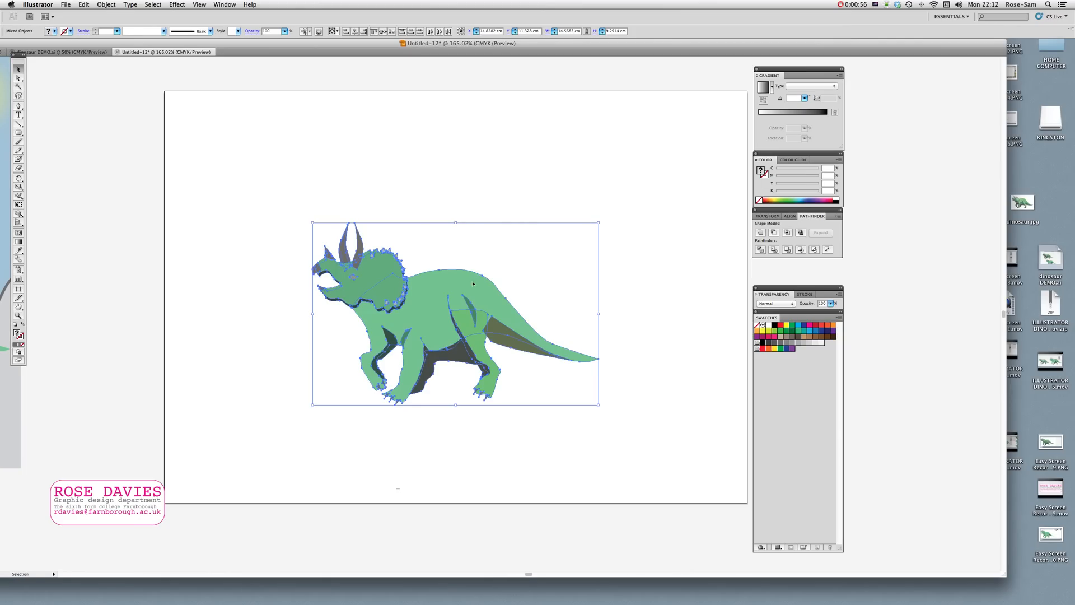
pyautogui.moveTo(472, 284); pyautogui.dragTo(475, 245)
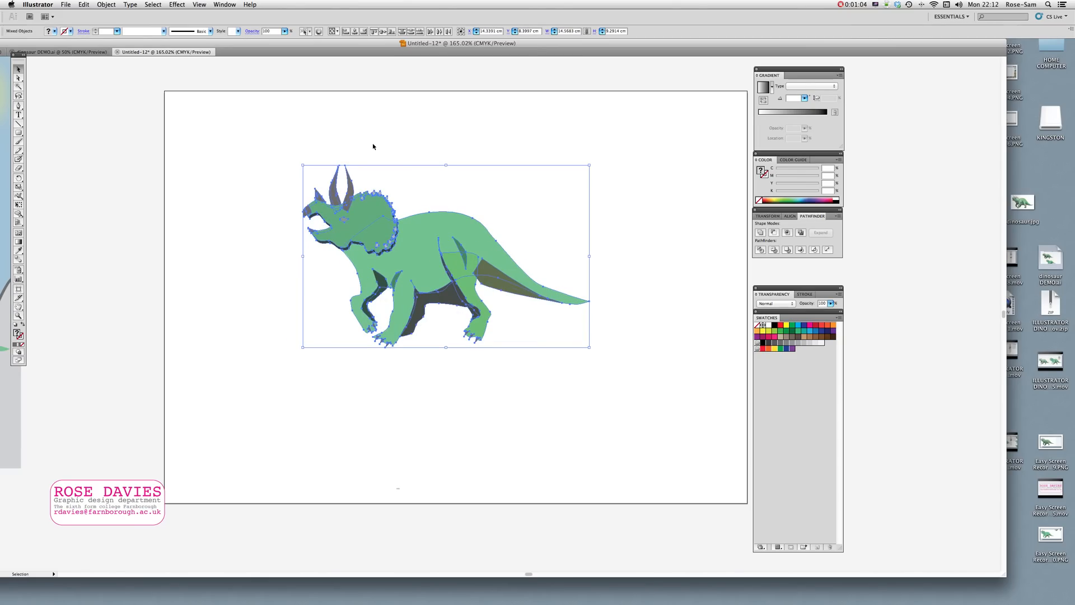
# - Group all parts of the triceratops and shift the group slightly to the left
pyautogui.click(96, 5)
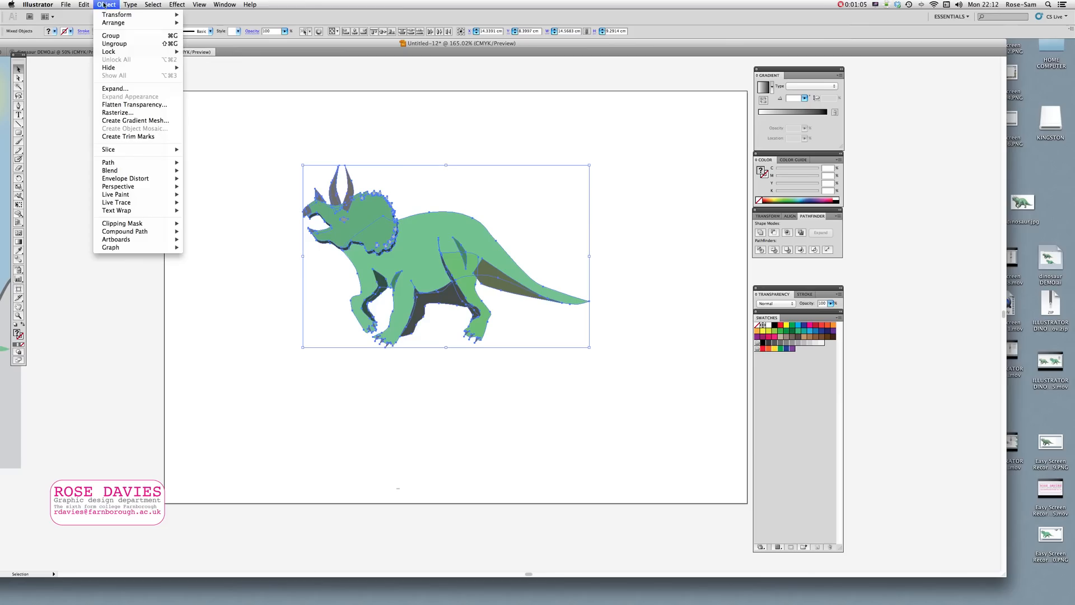
pyautogui.click(115, 34)
pyautogui.click(439, 180)
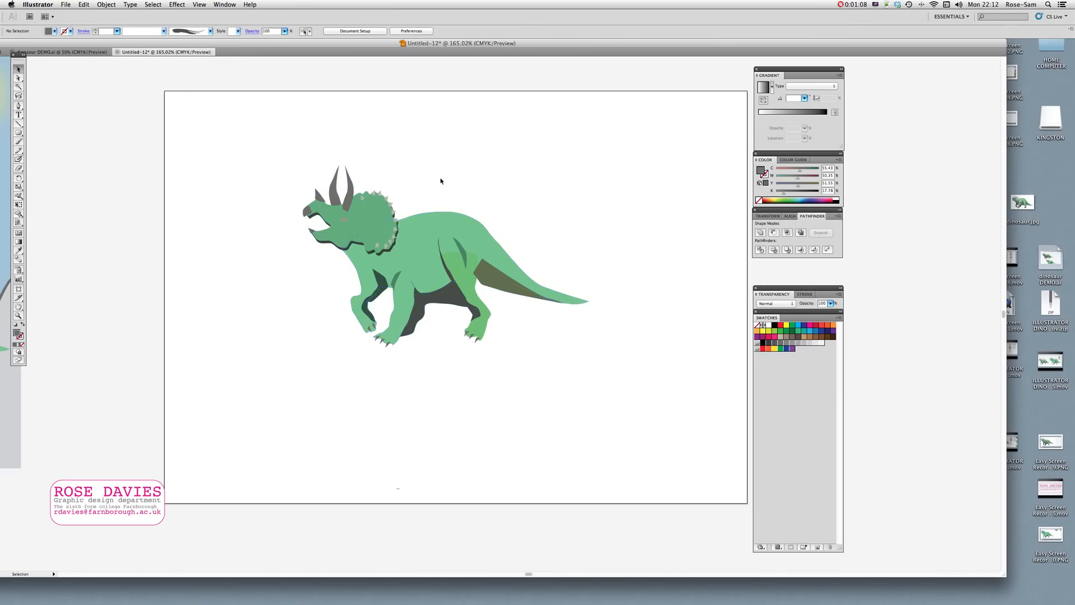
pyautogui.click(427, 238)
pyautogui.moveTo(427, 238)
pyautogui.mouseDown()
pyautogui.moveTo(395, 211)
pyautogui.moveTo(419, 241)
pyautogui.mouseUp()
pyautogui.click(411, 150)
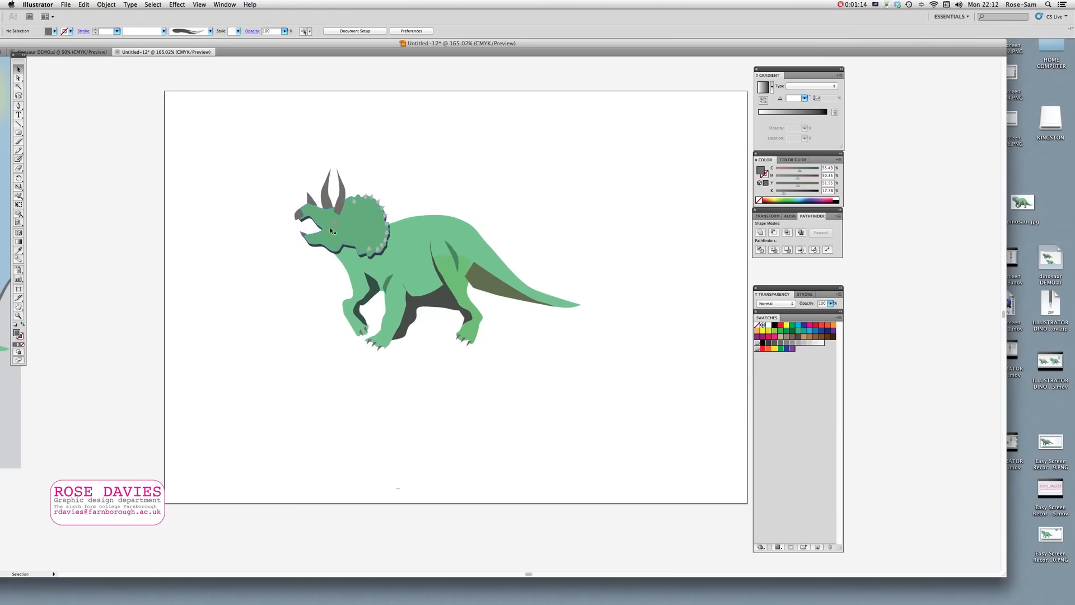
# - Draw a portrait rectangle about 15.4 × 17.7 cm over the dinosaur and fill it with cyan
pyautogui.moveTo(18, 135); pyautogui.dragTo(35, 133)
pyautogui.moveTo(285, 113); pyautogui.dragTo(587, 459)
pyautogui.click(19, 70)
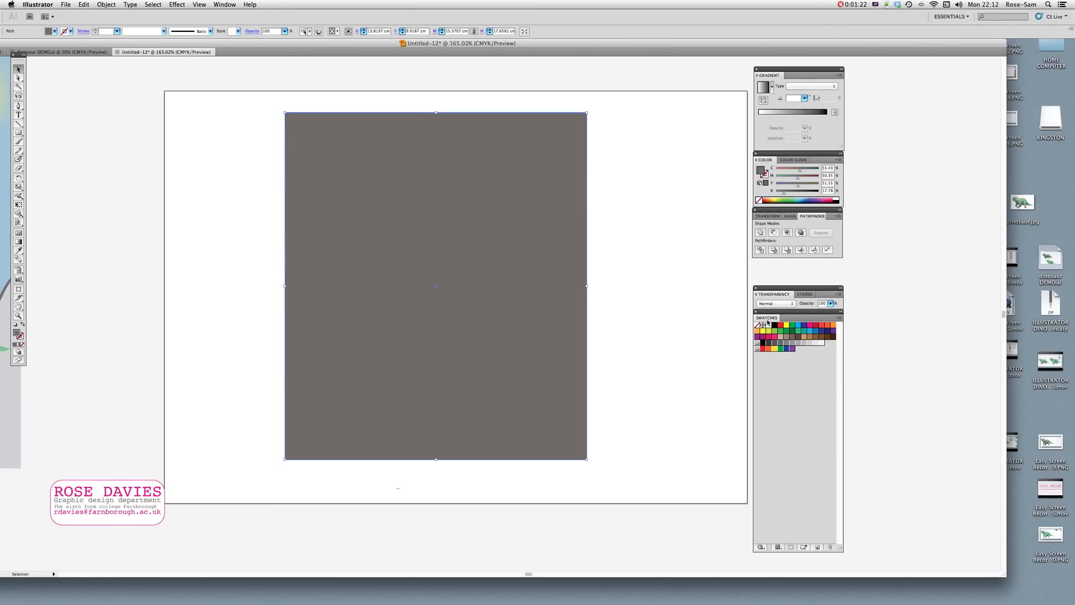
pyautogui.click(797, 326)
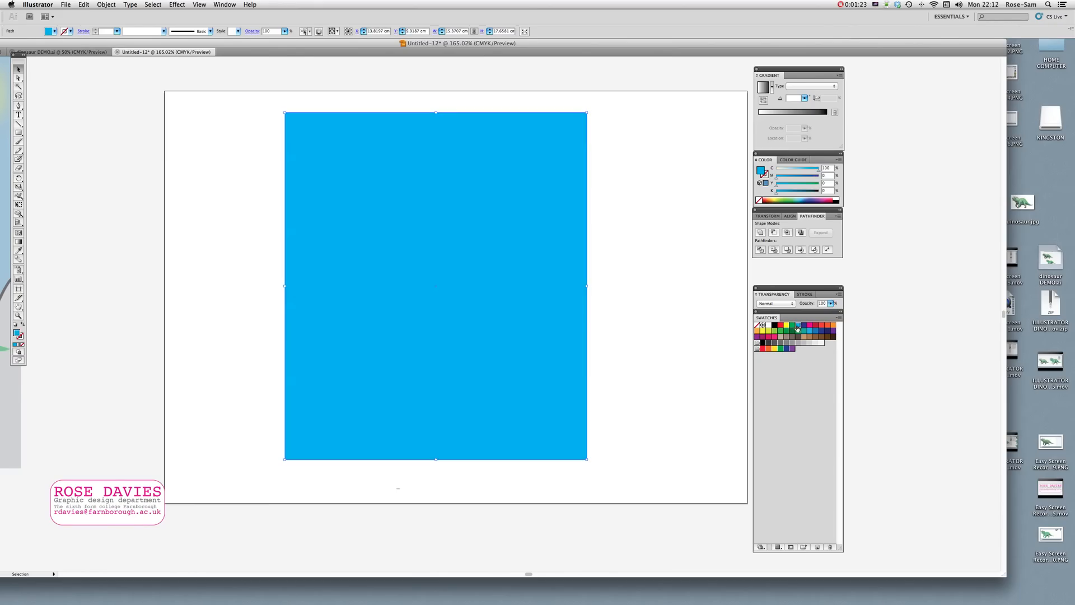
# - Send the cyan rectangle to the back and move the dinosaur down into its lower half
pyautogui.rightClick(506, 284)
pyautogui.moveTo(560, 393)
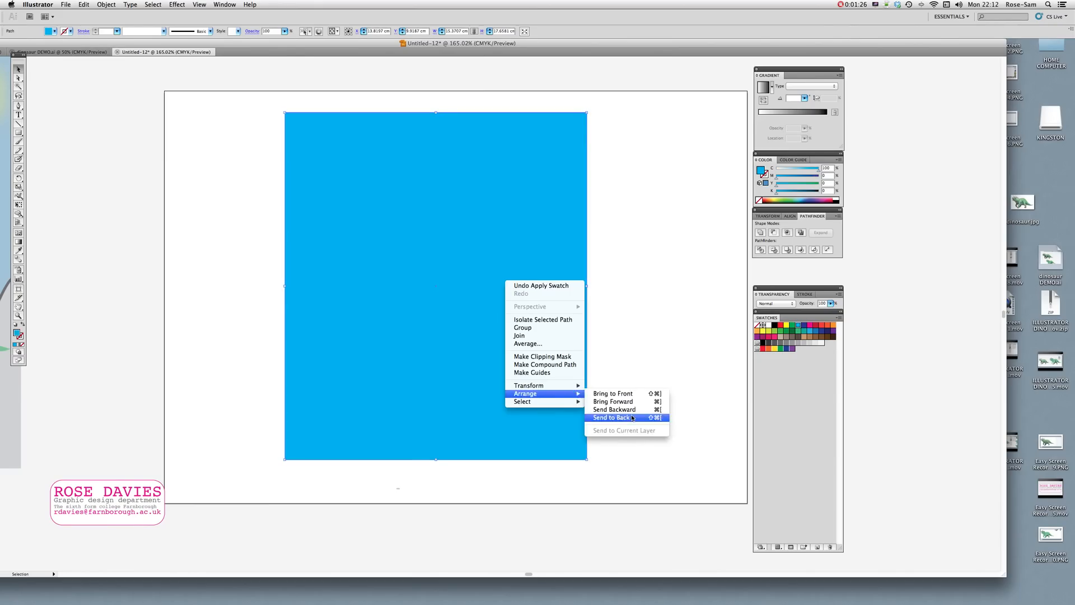
pyautogui.click(631, 417)
pyautogui.moveTo(444, 253); pyautogui.dragTo(446, 338)
pyautogui.click(224, 298)
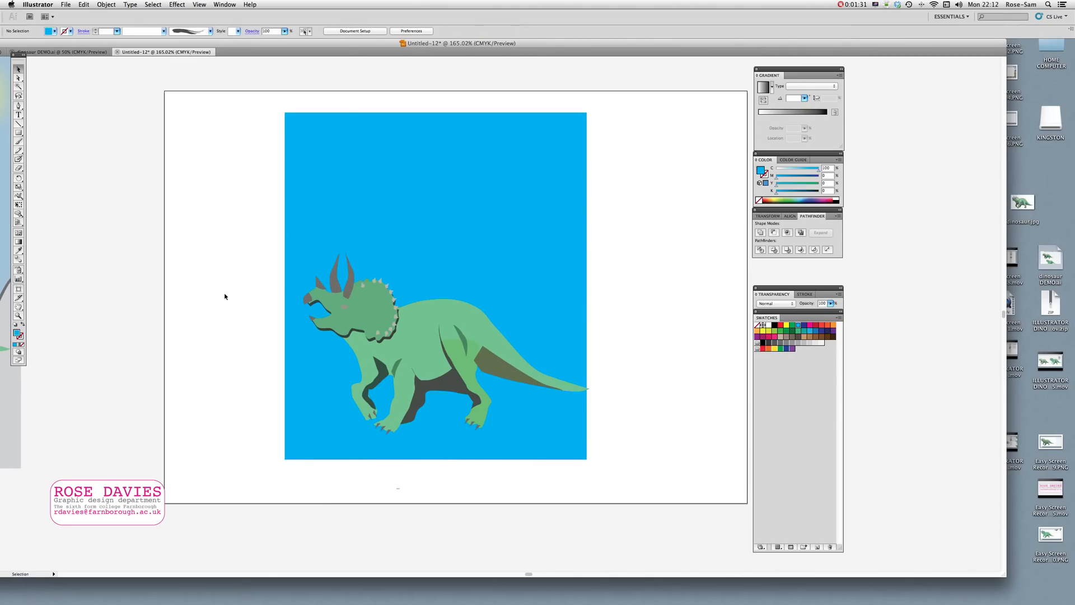
# - Draw a straight horizontal Pen line across the cyan rectangle, at the height of the dinosaur's legs
pyautogui.click(17, 107)
pyautogui.click(291, 391)
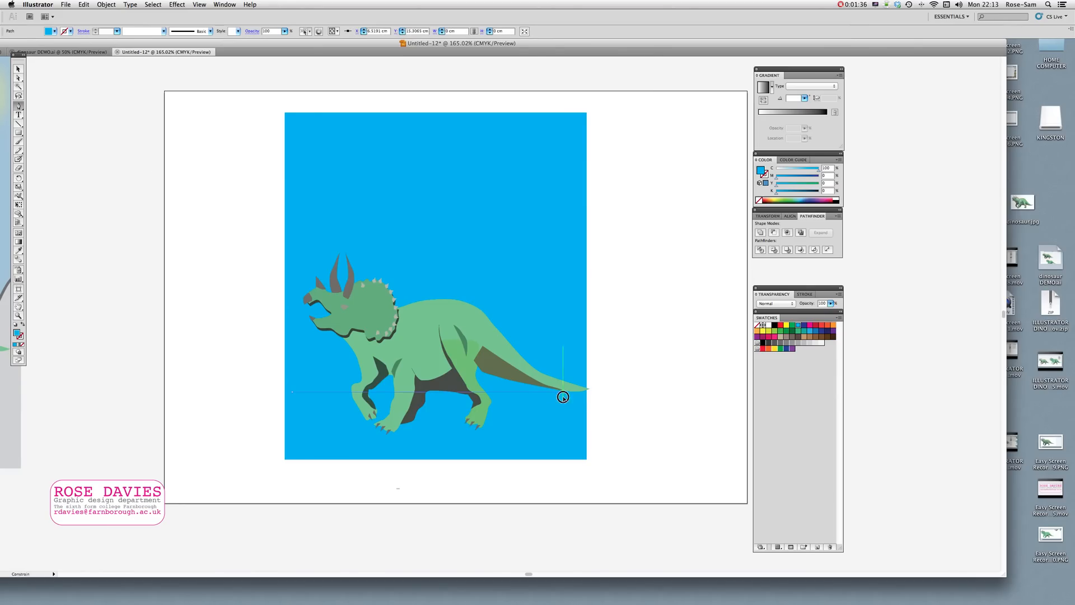
pyautogui.click(586, 389)
pyautogui.click(18, 69)
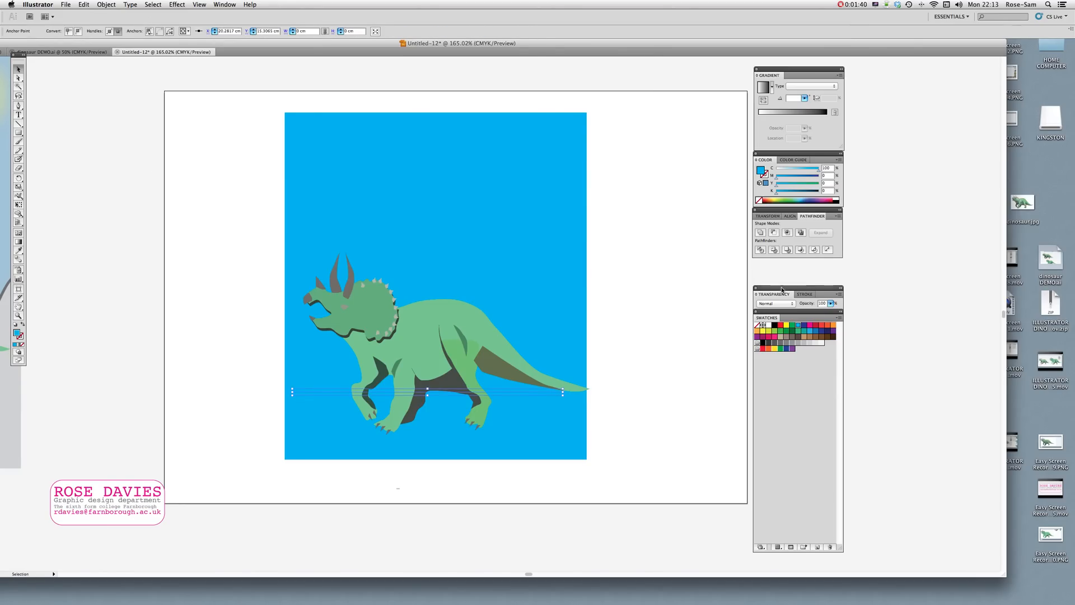
# - Give the horizontal line a black stroke with a weight of 9 pt
pyautogui.click(810, 295)
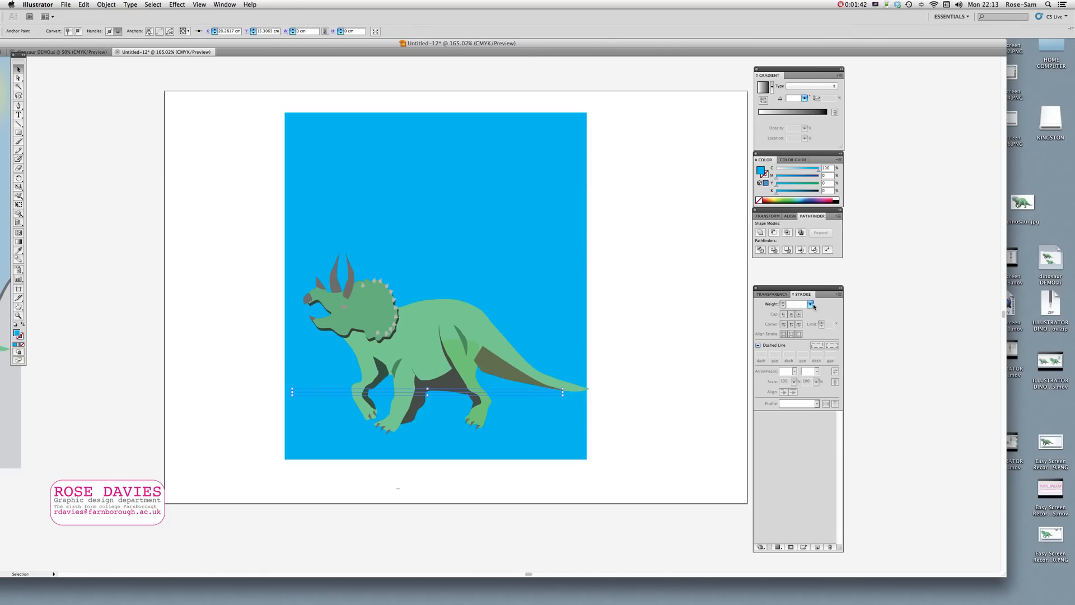
pyautogui.click(810, 304)
pyautogui.click(20, 336)
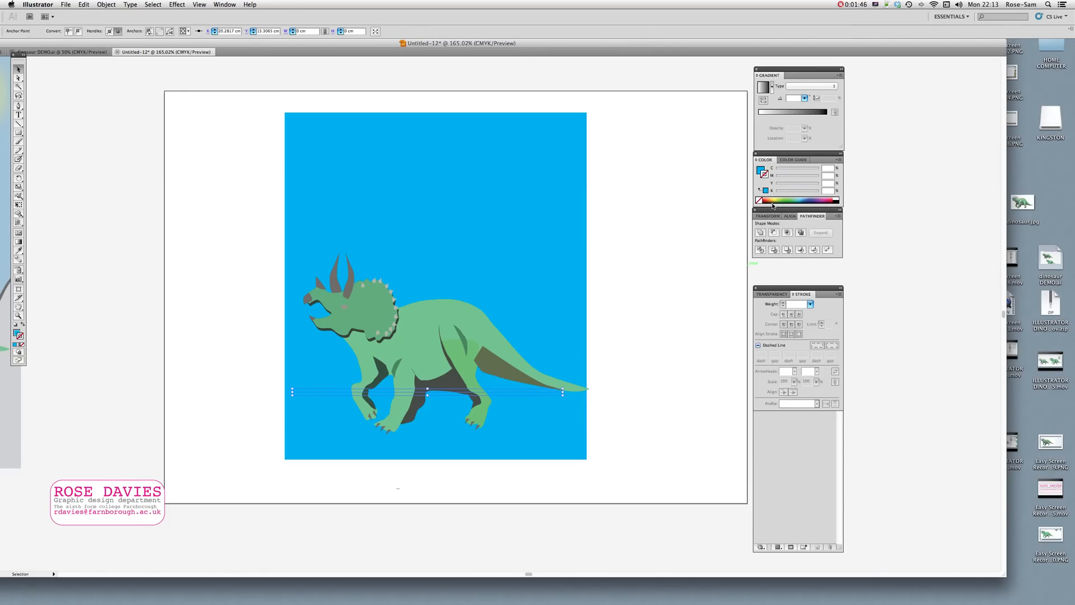
pyautogui.click(791, 160)
pyautogui.click(765, 160)
pyautogui.click(838, 198)
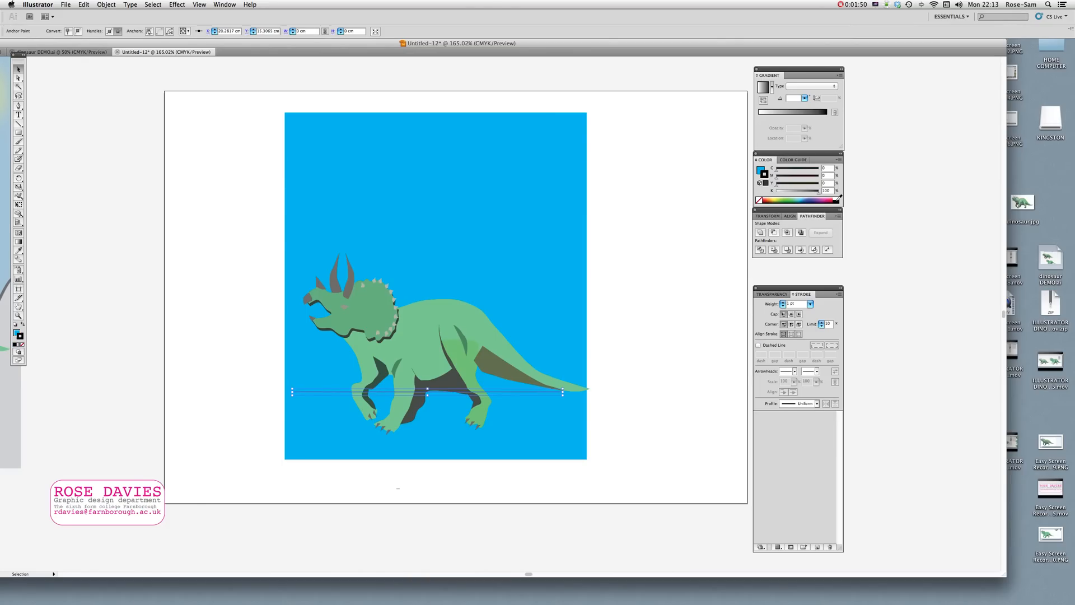
pyautogui.click(783, 302)
pyautogui.click(782, 301)
pyautogui.click(782, 302)
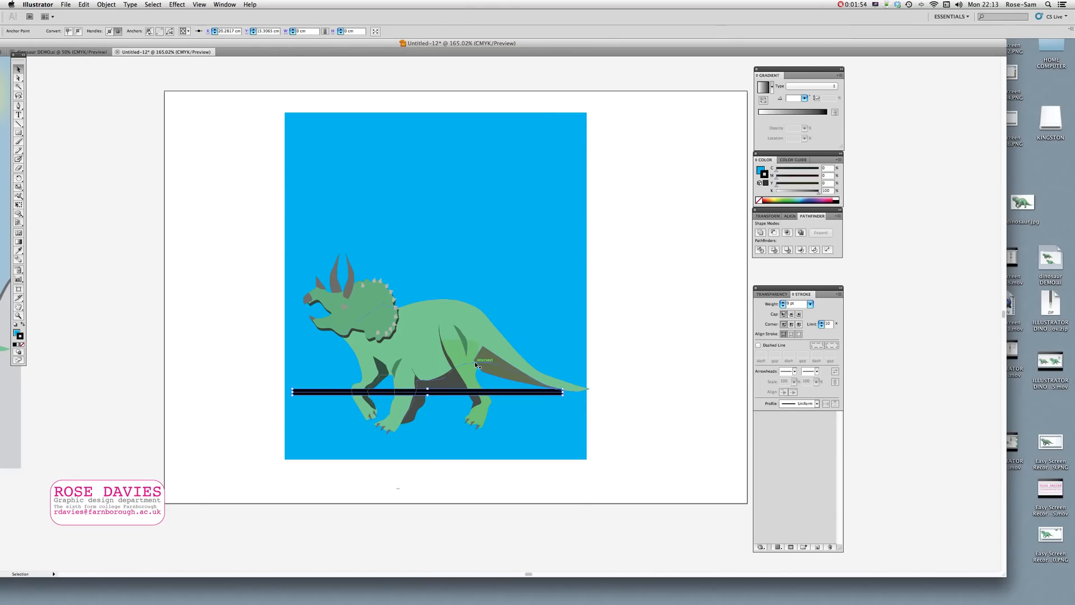
# - Bring the dinosaur in front of the black line, and lower and lengthen the line towards the rectangle's right edge
pyautogui.click(474, 335)
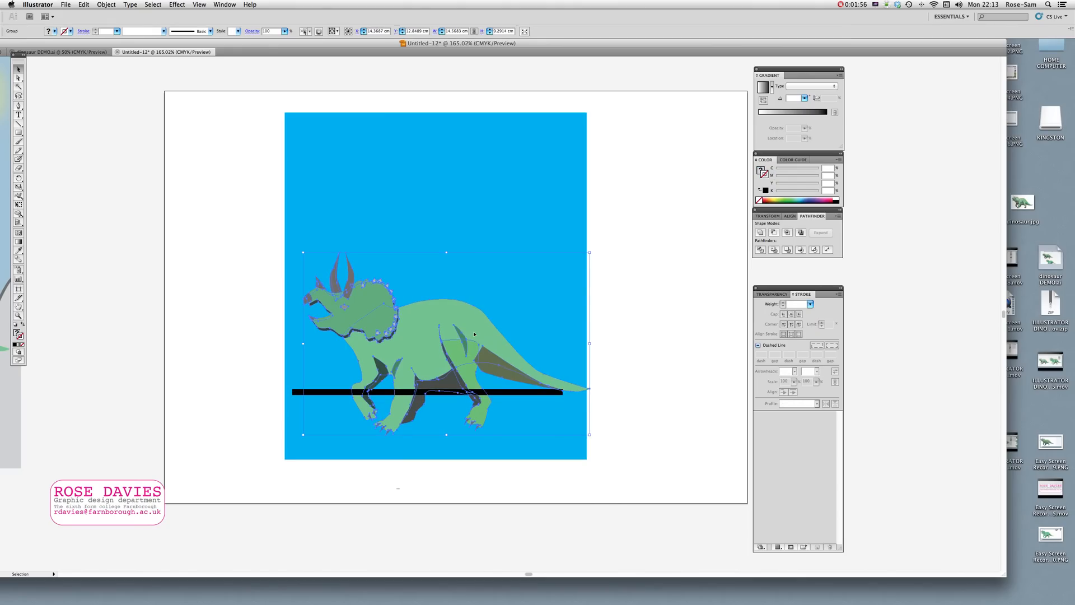
pyautogui.rightClick(475, 331)
pyautogui.moveTo(522, 402)
pyautogui.click(612, 400)
pyautogui.click(644, 392)
pyautogui.moveTo(509, 394); pyautogui.dragTo(577, 402)
pyautogui.click(650, 411)
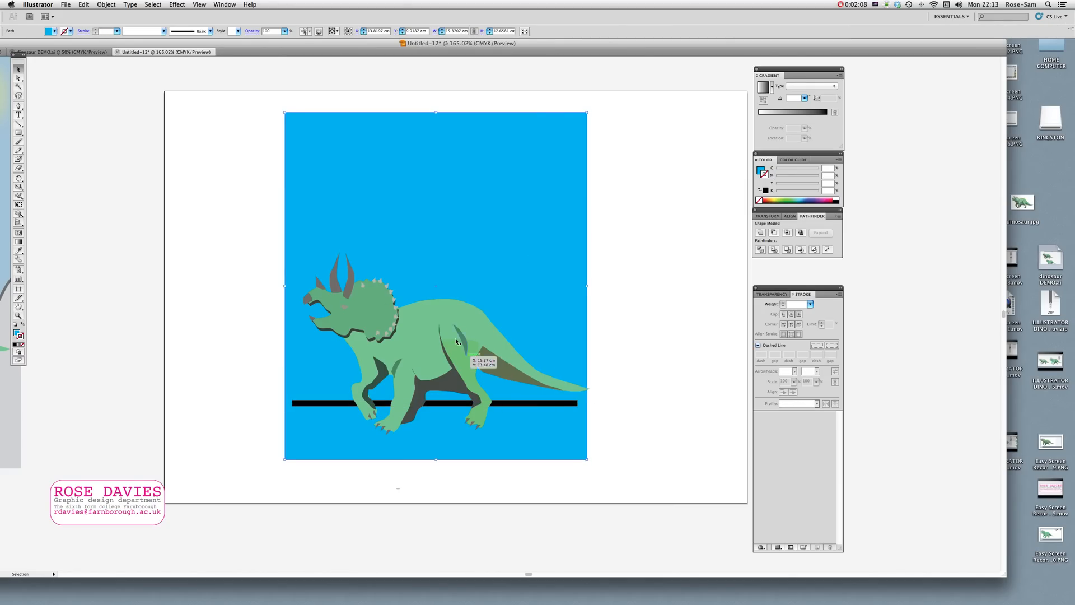
# - Move the dinosaur left so its head extends beyond the cyan rectangle's left edge
pyautogui.click(436, 336)
pyautogui.moveTo(436, 337); pyautogui.dragTo(457, 333)
pyautogui.moveTo(375, 339); pyautogui.dragTo(311, 341)
pyautogui.click(631, 484)
pyautogui.scroll(1, 622, 487)
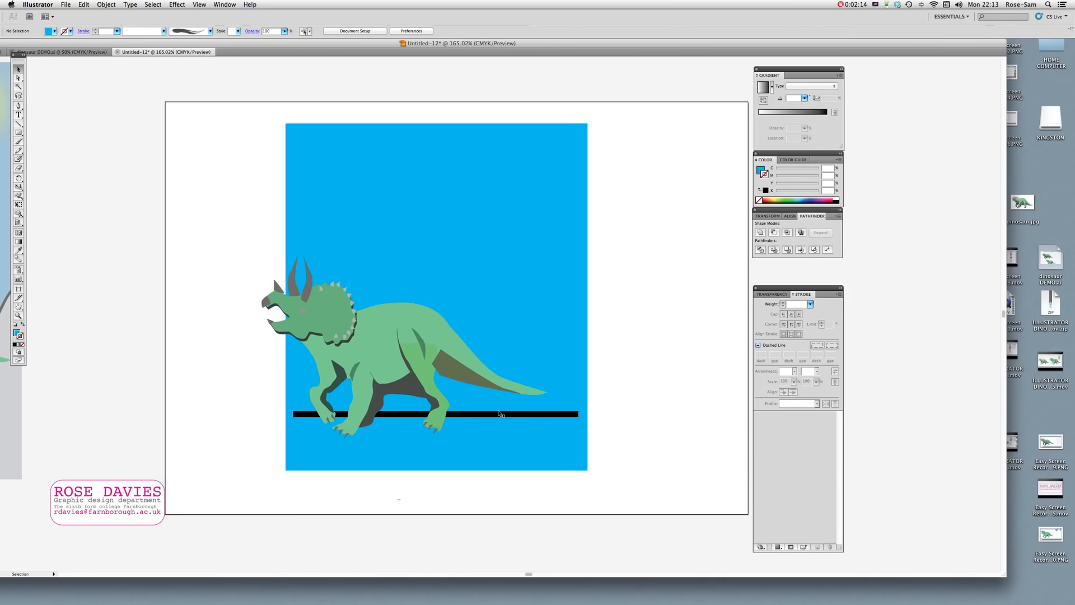
pyautogui.moveTo(365, 332)
pyautogui.mouseDown()
pyautogui.moveTo(440, 323)
pyautogui.moveTo(424, 327)
pyautogui.moveTo(418, 269)
pyautogui.moveTo(412, 297)
pyautogui.moveTo(361, 329)
pyautogui.mouseUp()
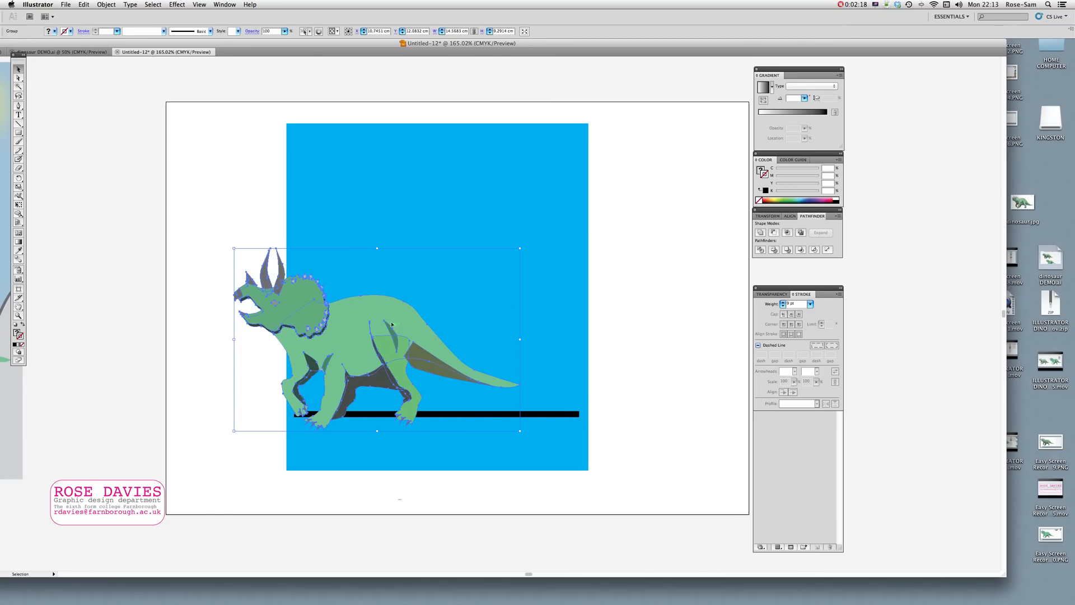
pyautogui.click(634, 378)
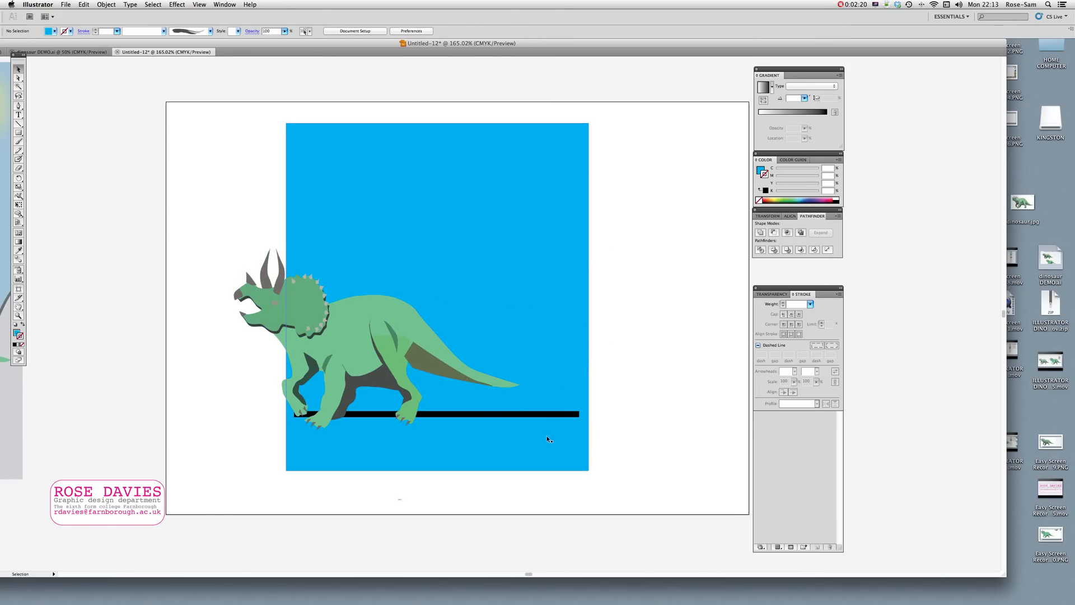
pyautogui.click(539, 416)
pyautogui.click(640, 413)
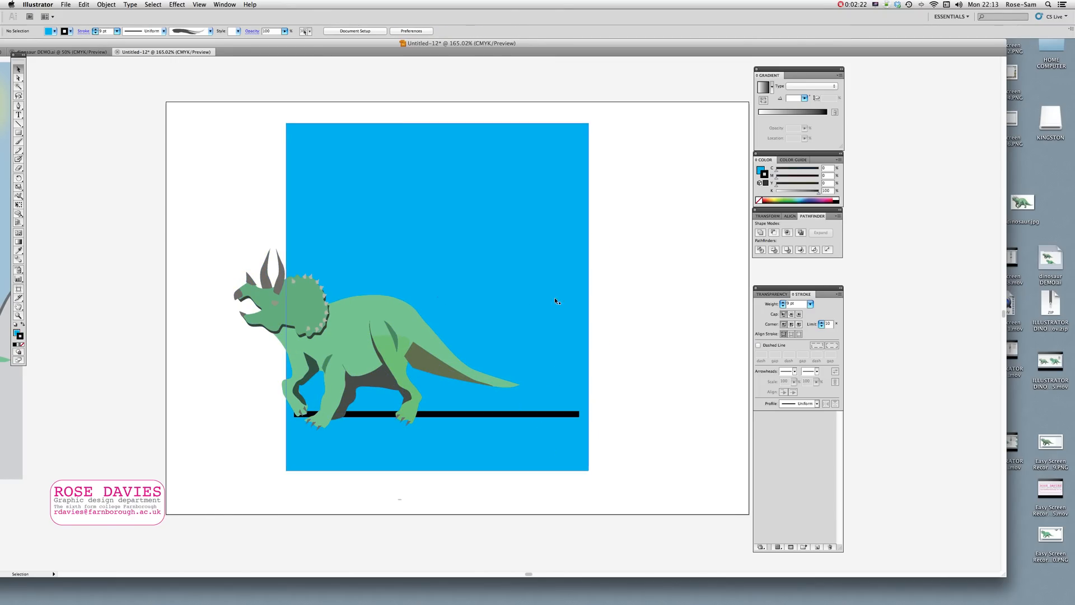
# - Draw a circle about 4.1 cm across in the sky's upper right, with a yellow fill and no stroke
pyautogui.moveTo(19, 133); pyautogui.dragTo(51, 154)
pyautogui.moveTo(484, 154); pyautogui.dragTo(569, 239)
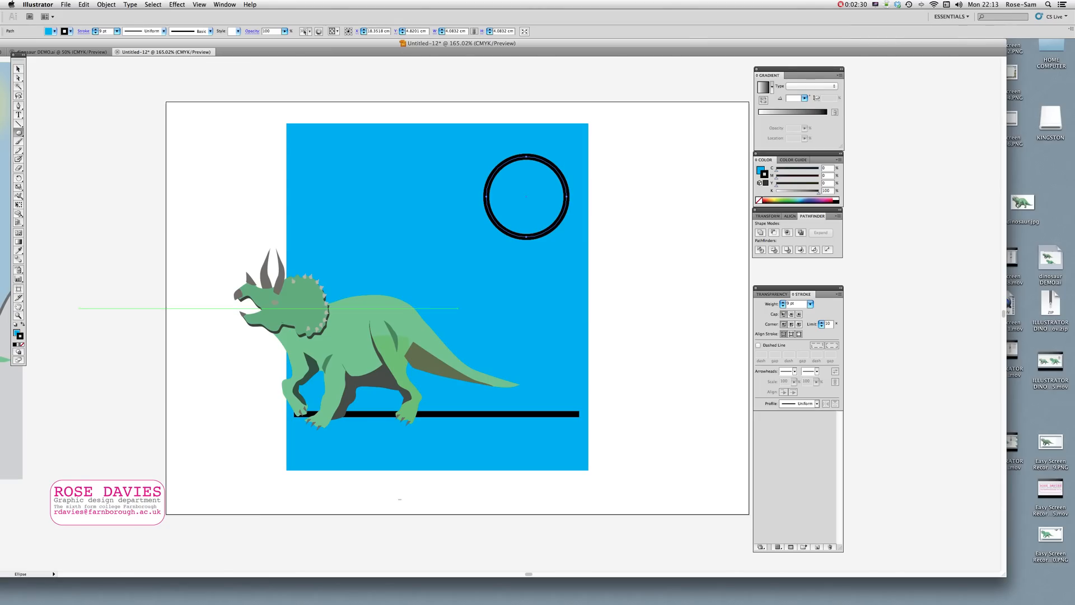
pyautogui.click(23, 345)
pyautogui.click(17, 332)
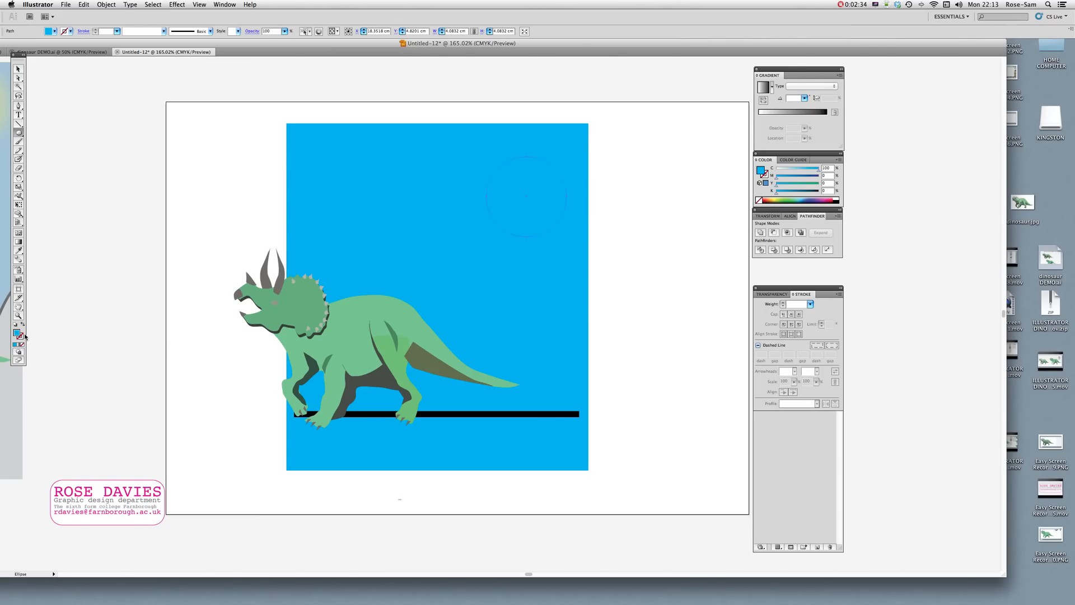
pyautogui.click(776, 197)
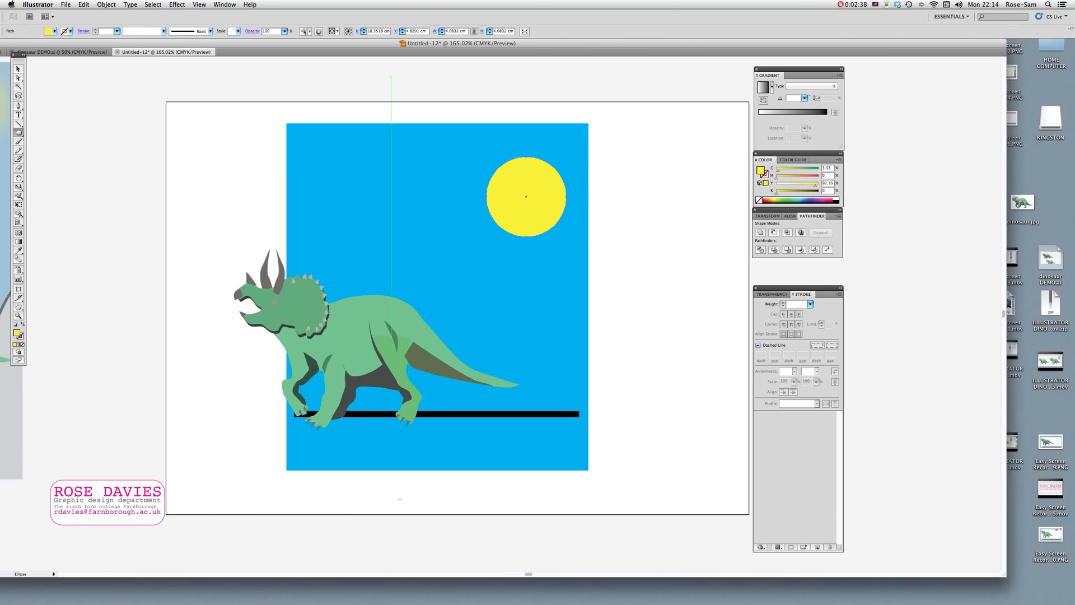
# - Lower the yellow sun circle's opacity to 59%
pyautogui.click(773, 294)
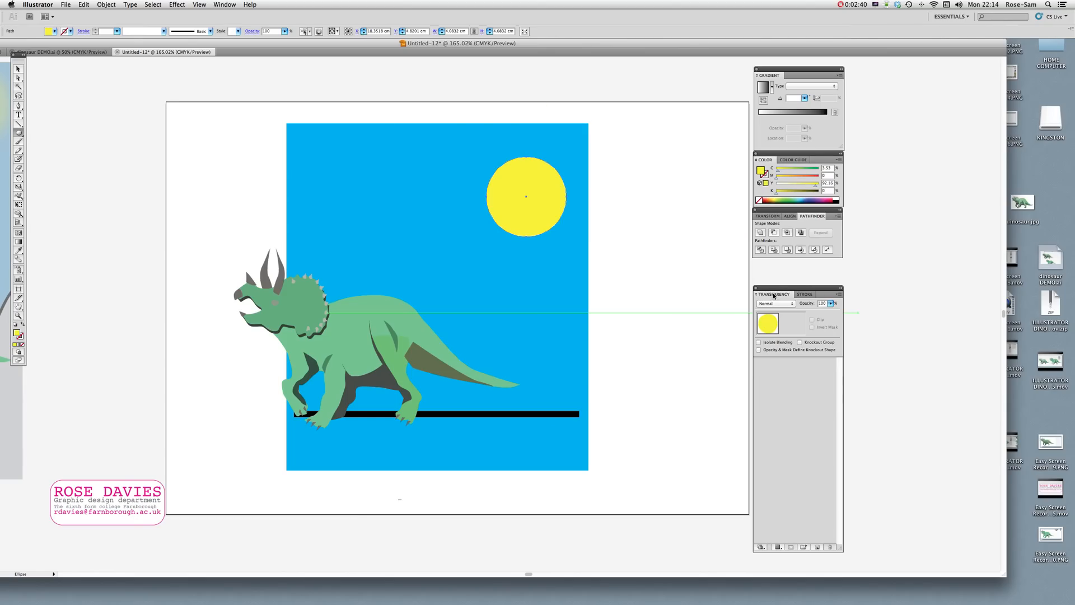
pyautogui.click(831, 303)
pyautogui.moveTo(808, 312)
pyautogui.mouseDown()
pyautogui.moveTo(795, 312)
pyautogui.moveTo(814, 313)
pyautogui.mouseUp()
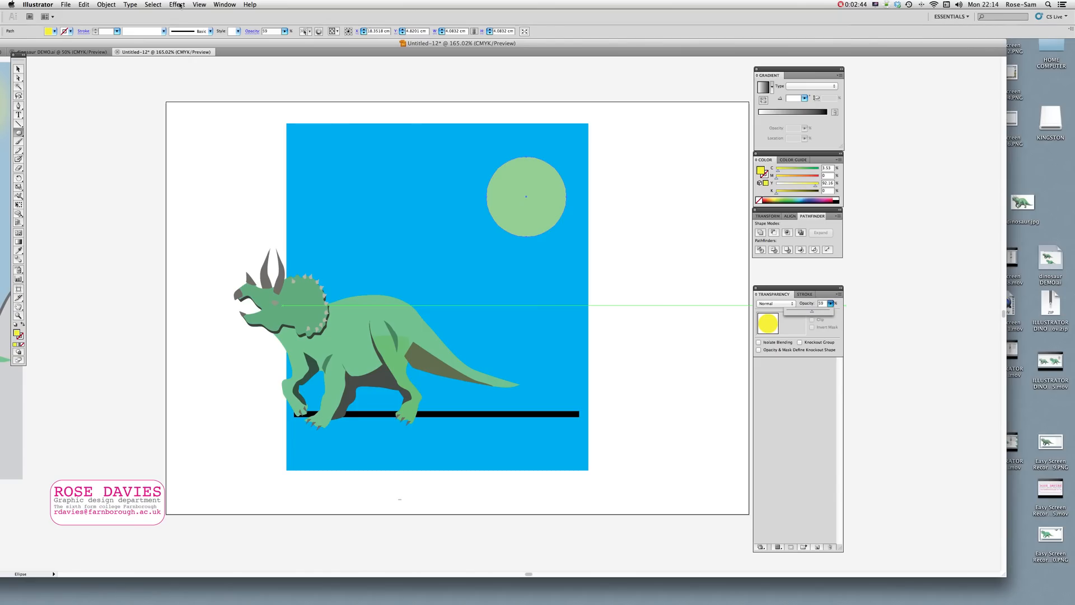
# - Apply a Gaussian Blur effect to the yellow sun circle
pyautogui.click(156, 4)
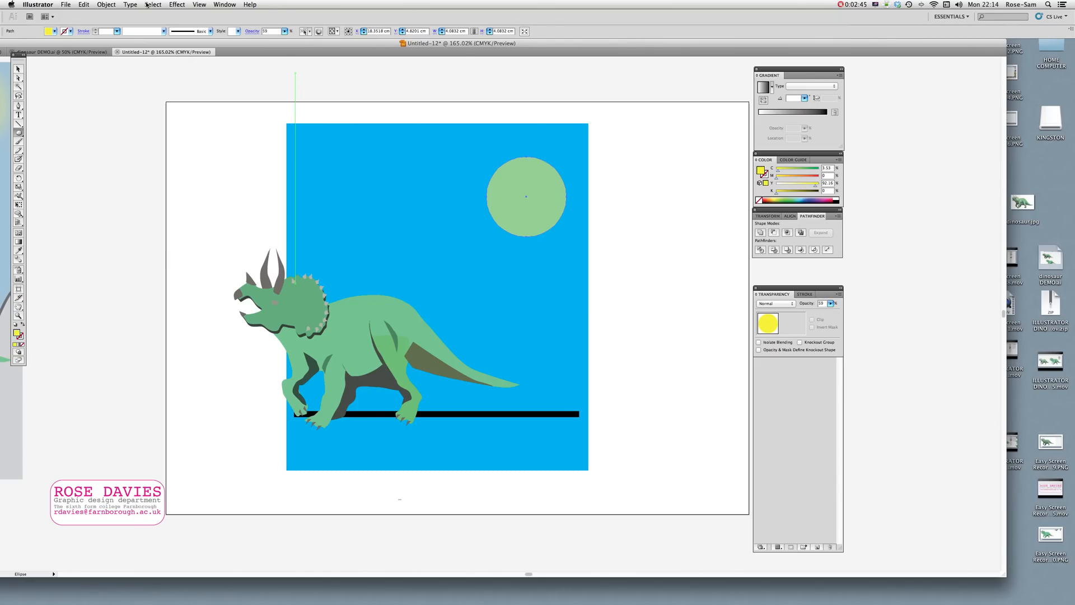
pyautogui.click(177, 4)
pyautogui.moveTo(222, 179)
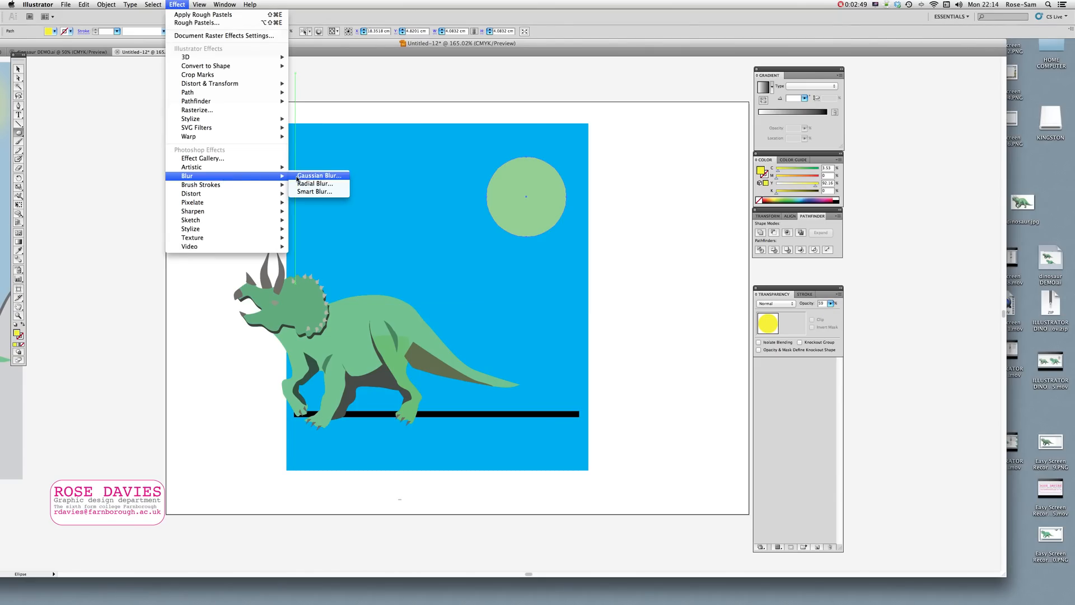
pyautogui.click(315, 175)
pyautogui.moveTo(536, 252); pyautogui.dragTo(541, 253)
pyautogui.click(561, 190)
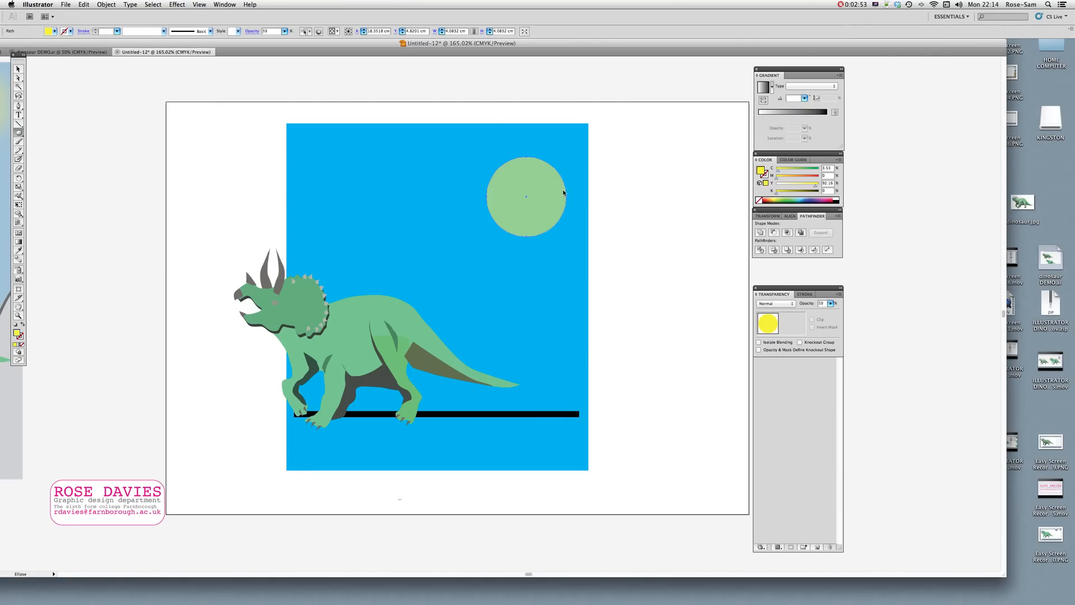
# - Move the blurred yellow sun slightly up and right, closer to the sky's upper-right corner
pyautogui.click(18, 68)
pyautogui.click(277, 186)
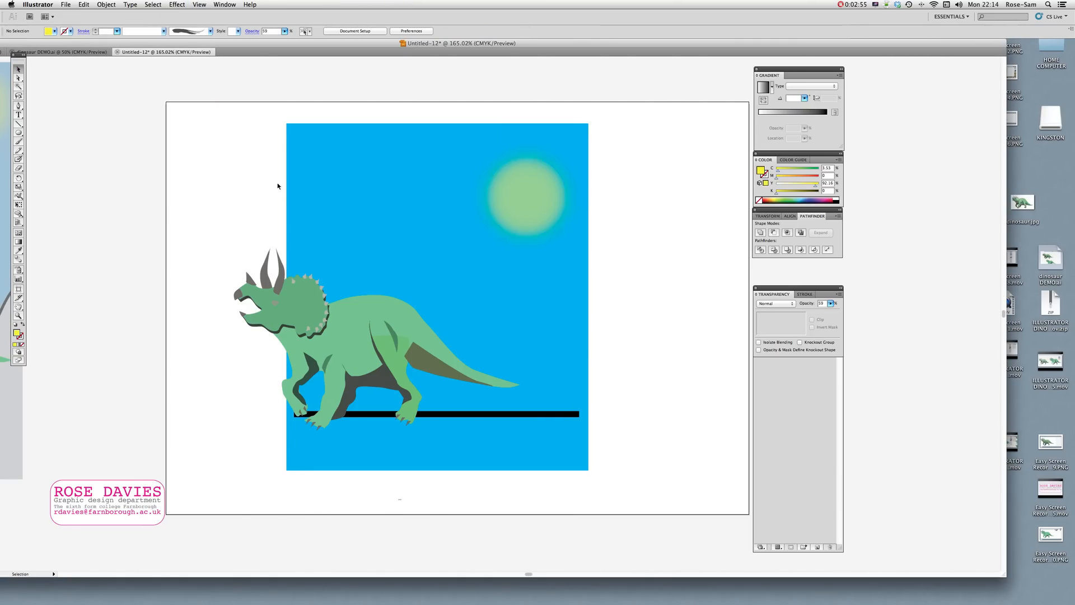
pyautogui.moveTo(521, 207); pyautogui.dragTo(531, 185)
pyautogui.click(624, 218)
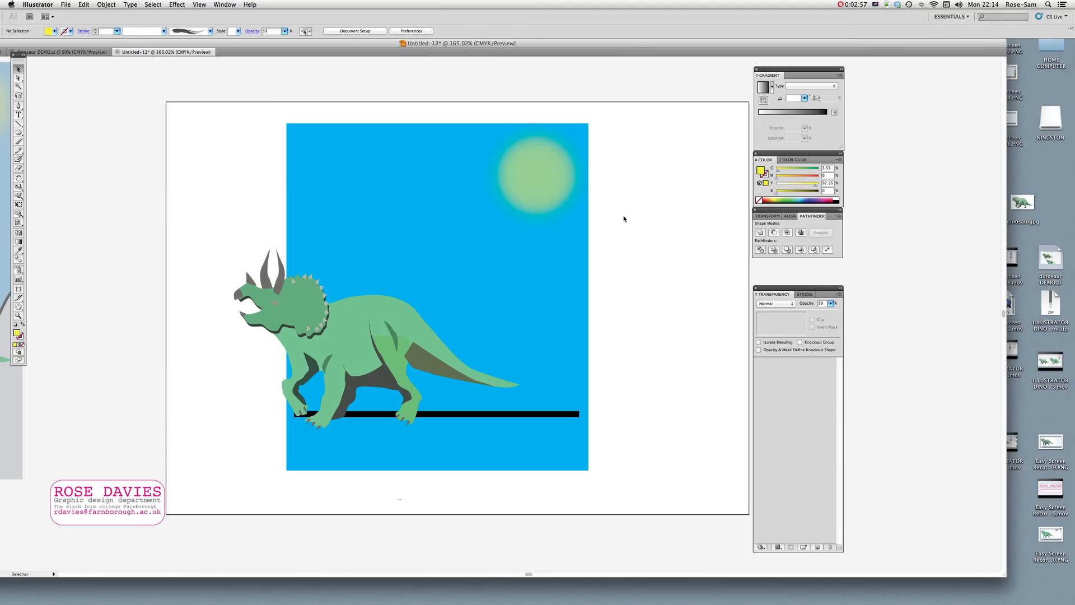
# - Delete the black ground line beneath the dinosaur
pyautogui.press('space')
pyautogui.moveTo(261, 274); pyautogui.dragTo(468, 271)
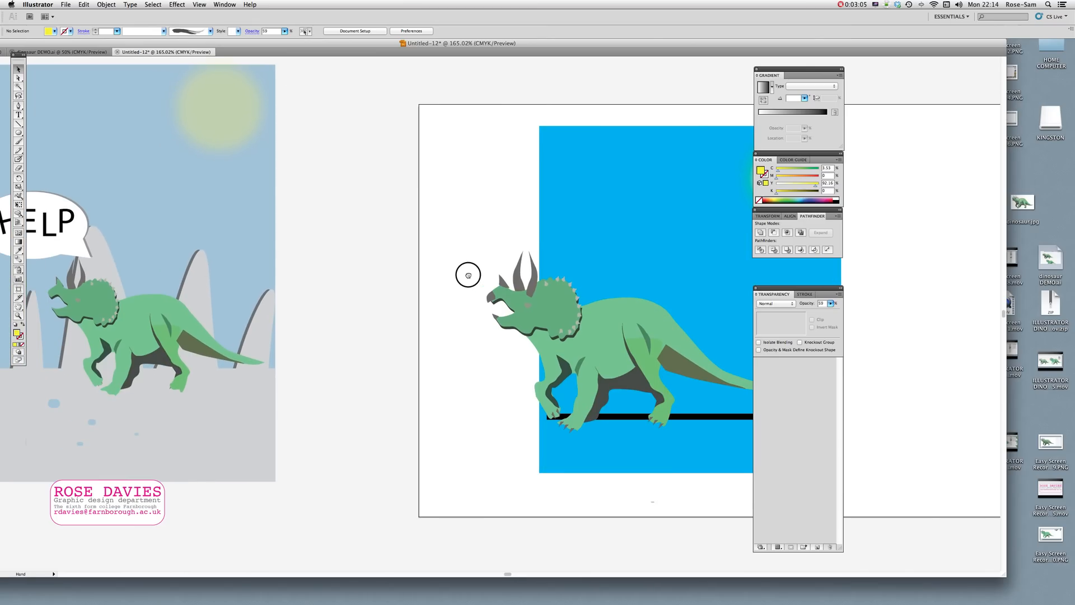
pyautogui.moveTo(586, 319); pyautogui.dragTo(288, 283)
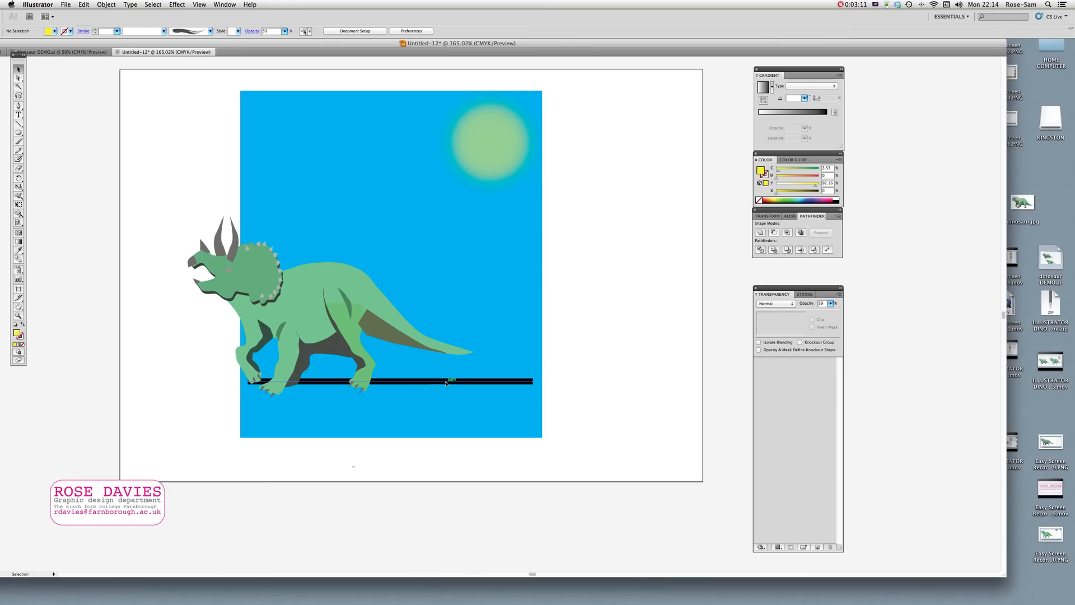
pyautogui.click(446, 382)
pyautogui.press('Delete')
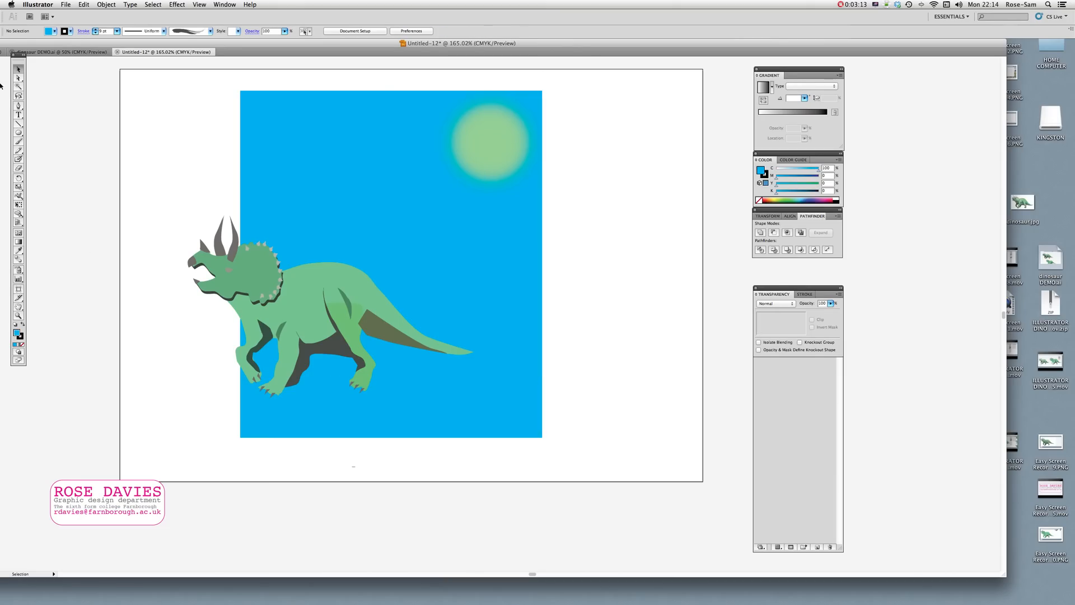
# - Draw a ground rectangle about 15.4 by 4.9 cm across the sky's lower part, with a light grey swatch fill and no stroke
pyautogui.moveTo(18, 133); pyautogui.dragTo(48, 125)
pyautogui.moveTo(240, 339)
pyautogui.mouseDown()
pyautogui.moveTo(271, 439)
pyautogui.moveTo(542, 438)
pyautogui.mouseUp()
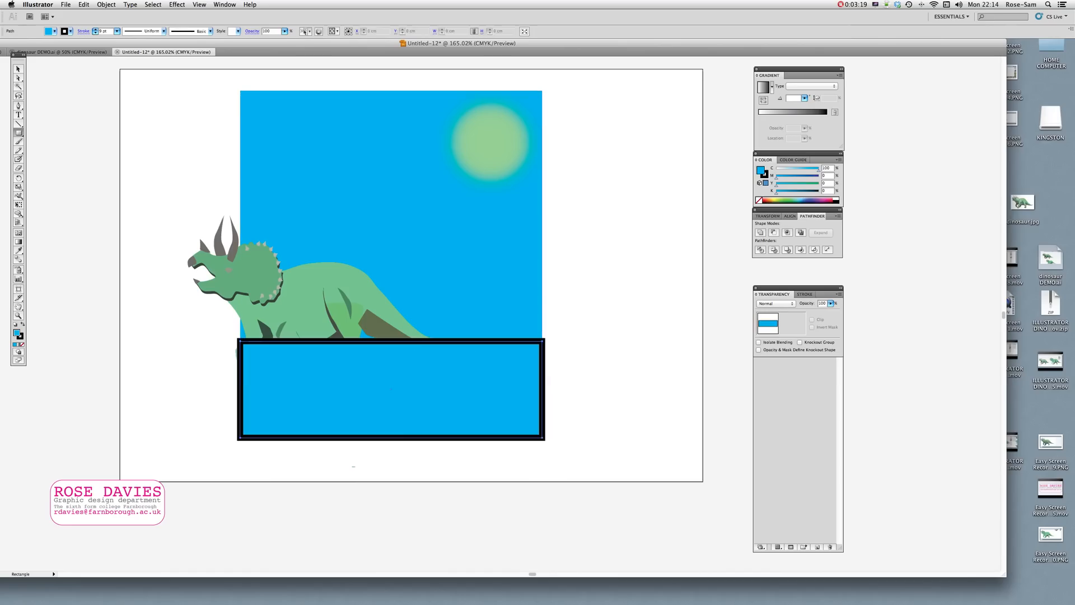
pyautogui.click(20, 338)
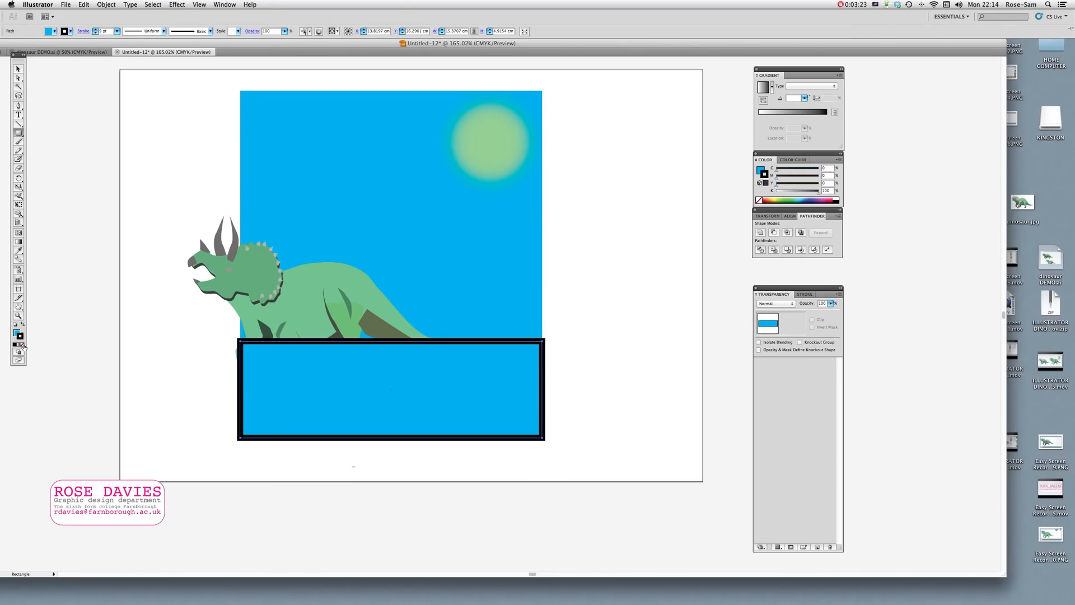
pyautogui.click(23, 346)
pyautogui.click(16, 331)
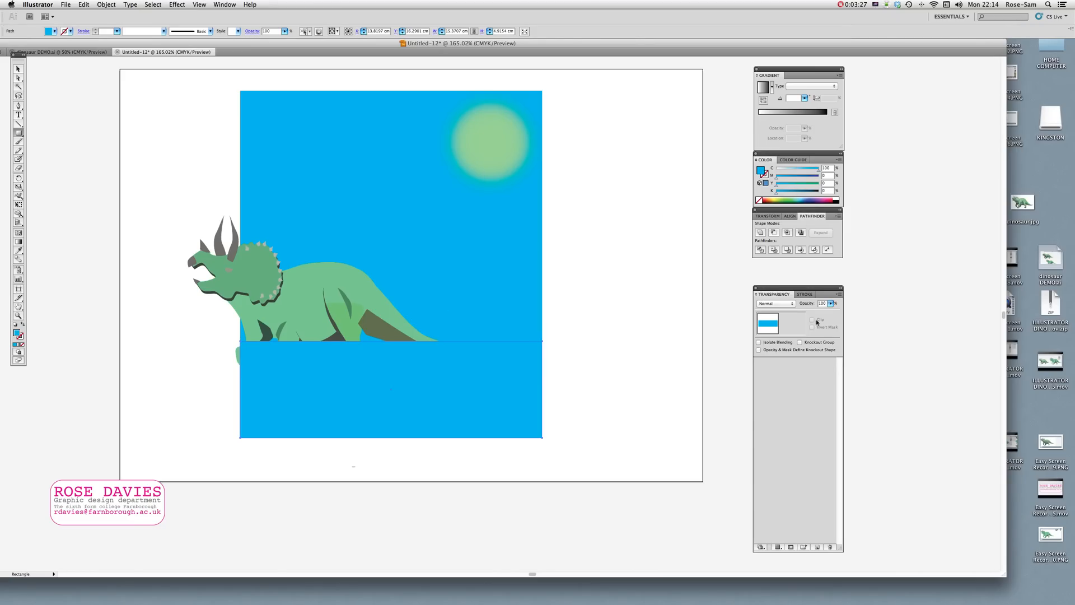
pyautogui.click(225, 5)
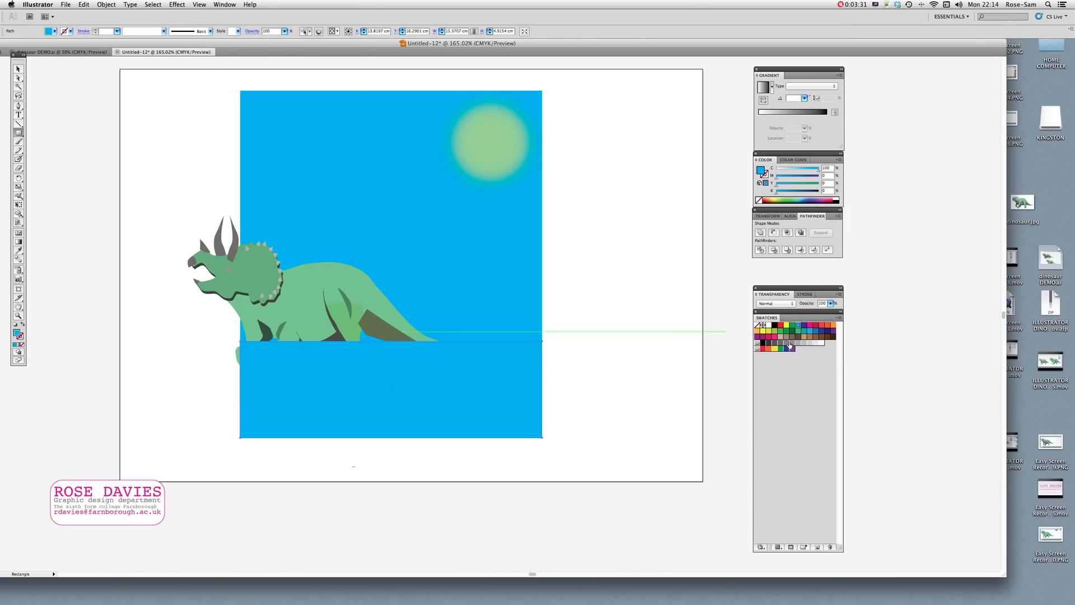
pyautogui.click(804, 342)
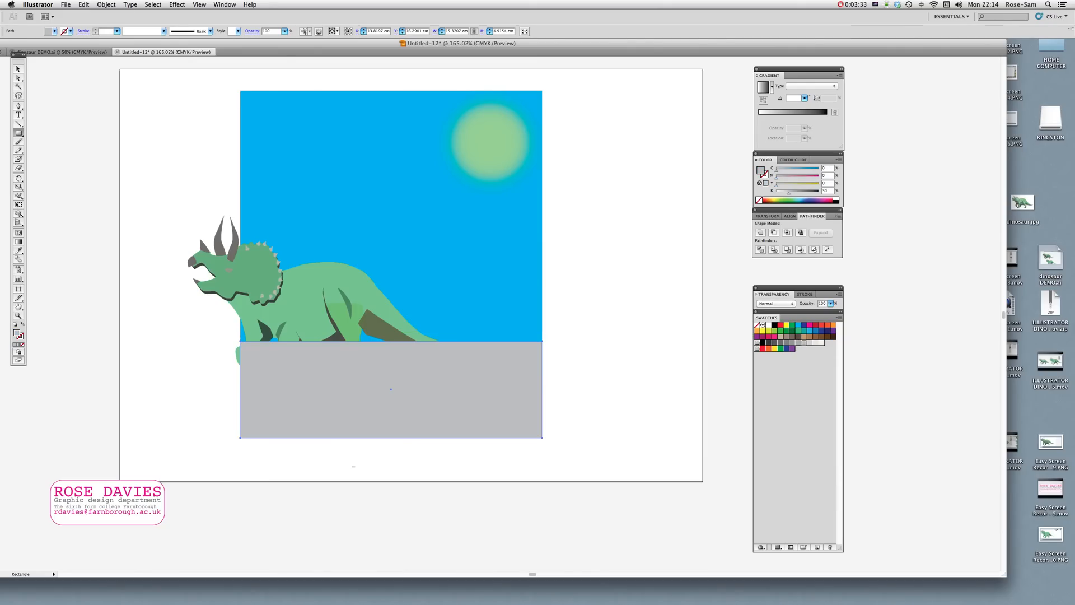
# - Bring the dinosaur group to the front, above the grey ground rectangle
pyautogui.click(18, 69)
pyautogui.click(260, 296)
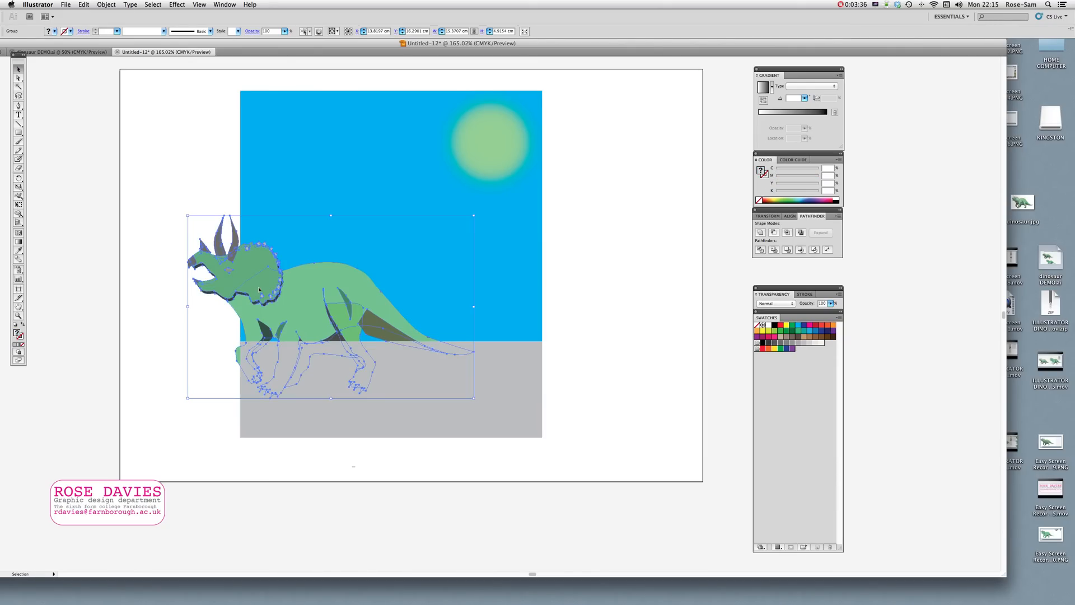
pyautogui.rightClick(267, 284)
pyautogui.moveTo(313, 353)
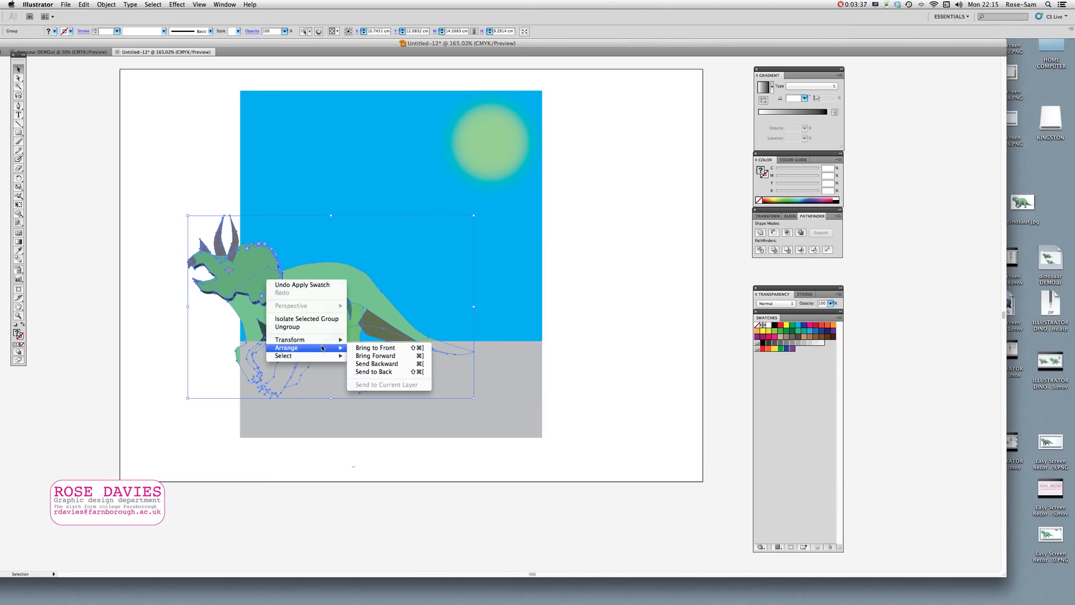
pyautogui.click(386, 353)
pyautogui.click(585, 369)
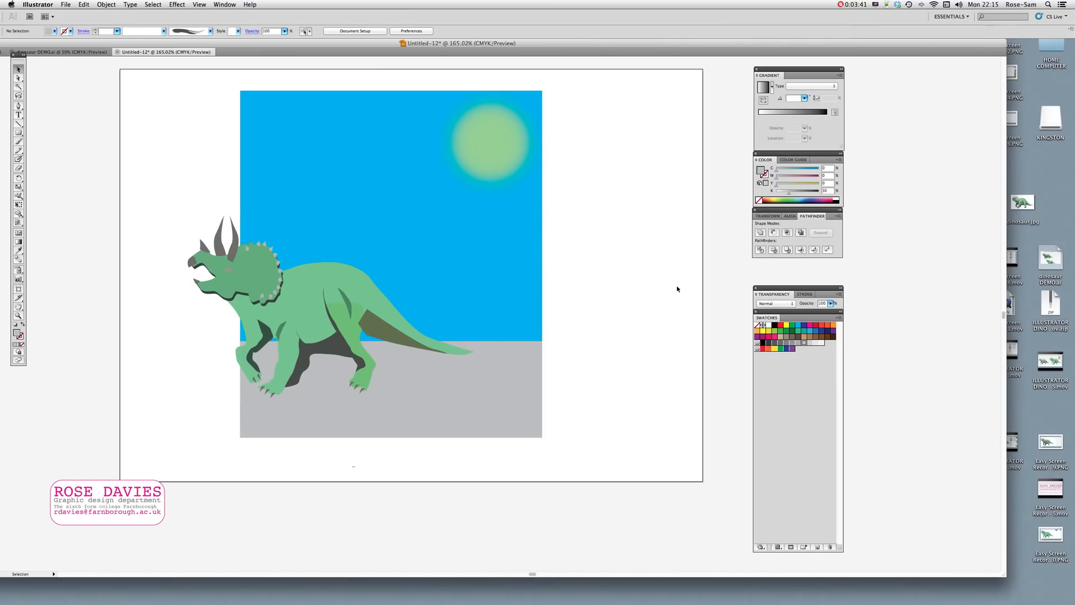
# - Draw a curved Pen tool outline of four rounded light grey mountain peaks, about 15.4 cm wide, spanning the sky's full width at the horizon
pyautogui.press('space')
pyautogui.moveTo(180, 330)
pyautogui.mouseDown()
pyautogui.moveTo(459, 331)
pyautogui.moveTo(227, 317)
pyautogui.moveTo(499, 336)
pyautogui.moveTo(214, 314)
pyautogui.moveTo(197, 317)
pyautogui.moveTo(201, 330)
pyautogui.mouseUp()
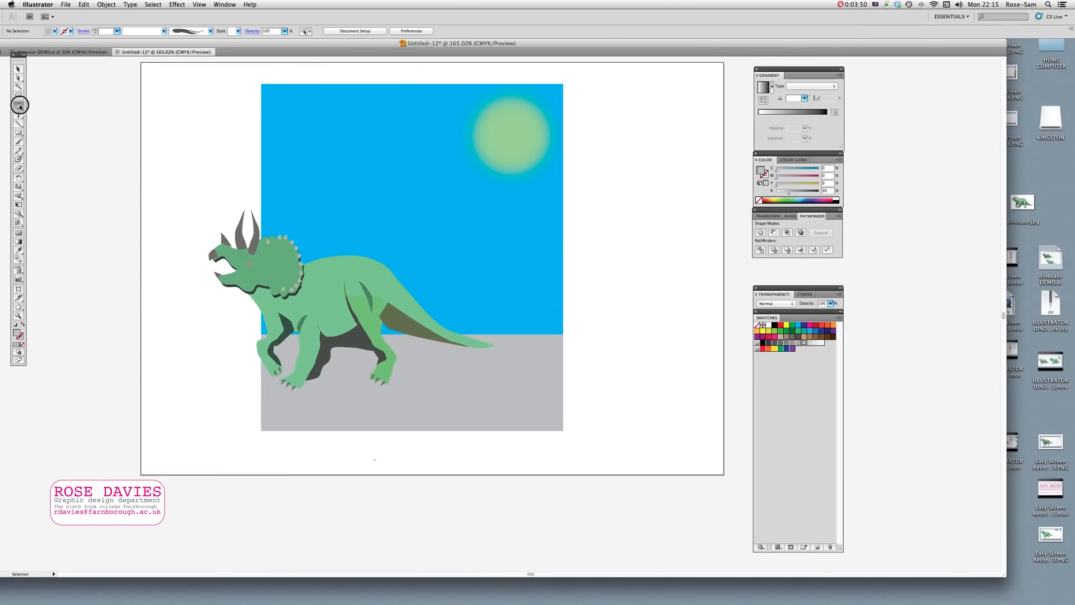
pyautogui.moveTo(283, 295); pyautogui.dragTo(330, 253)
pyautogui.moveTo(338, 280); pyautogui.dragTo(342, 301)
pyautogui.moveTo(346, 328); pyautogui.dragTo(385, 257)
pyautogui.moveTo(400, 262); pyautogui.dragTo(415, 289)
pyautogui.moveTo(416, 321); pyautogui.dragTo(423, 338)
pyautogui.moveTo(436, 348); pyautogui.dragTo(442, 329)
pyautogui.moveTo(448, 288); pyautogui.dragTo(476, 274)
pyautogui.moveTo(476, 304); pyautogui.dragTo(476, 316)
pyautogui.moveTo(482, 354); pyautogui.dragTo(515, 332)
pyautogui.moveTo(511, 303); pyautogui.dragTo(513, 294)
pyautogui.moveTo(532, 231); pyautogui.dragTo(539, 250)
pyautogui.moveTo(542, 304); pyautogui.dragTo(559, 361)
pyautogui.click(564, 364)
# - Adjust individual anchor points on the first, third and fourth mountain peaks to refine their outlines
pyautogui.click(19, 78)
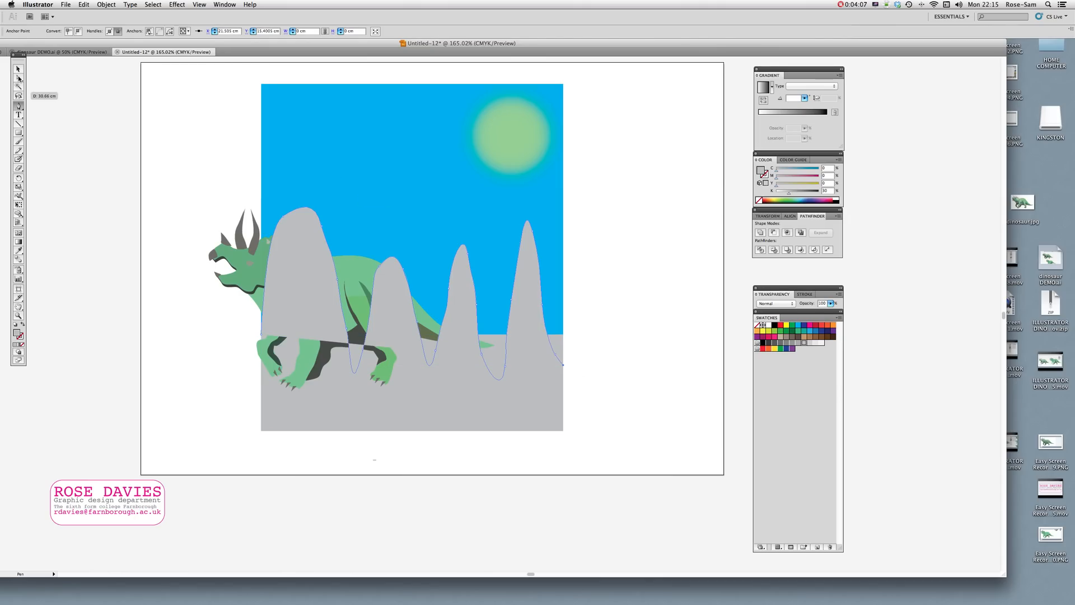
pyautogui.click(441, 274)
pyautogui.moveTo(449, 289); pyautogui.dragTo(482, 303)
pyautogui.moveTo(534, 233); pyautogui.dragTo(537, 244)
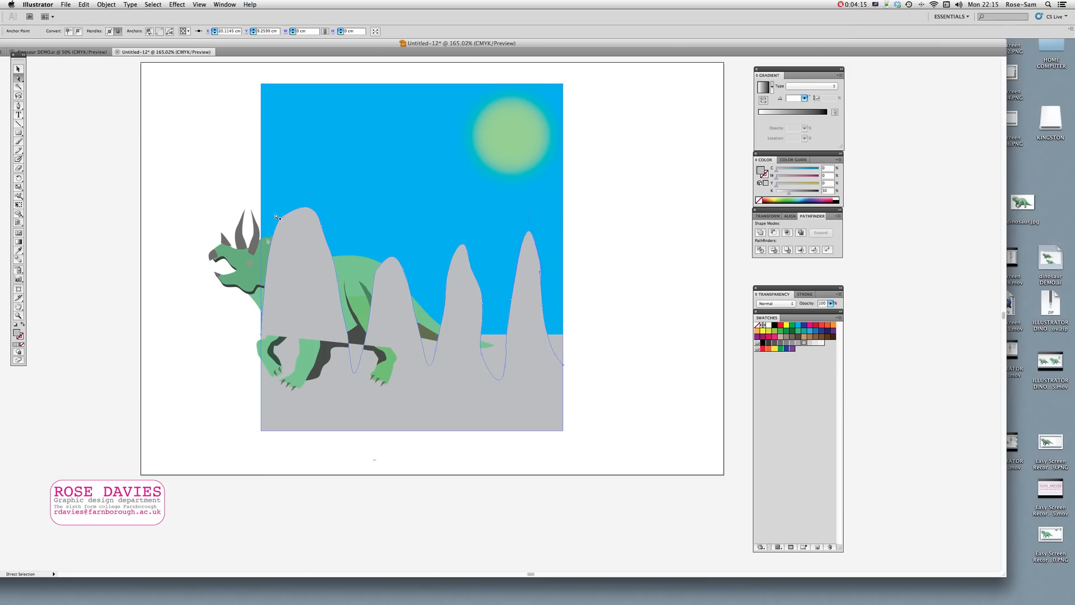
pyautogui.moveTo(322, 223); pyautogui.dragTo(326, 238)
# - Bring the dinosaur group to the front, above the mountains
pyautogui.click(18, 69)
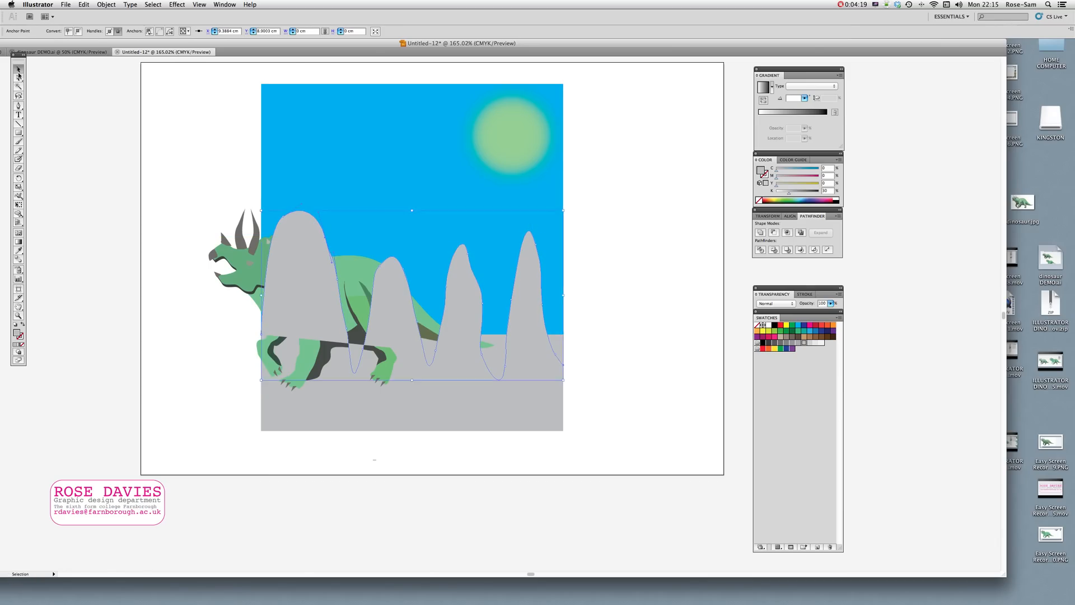
pyautogui.click(239, 261)
pyautogui.rightClick(253, 260)
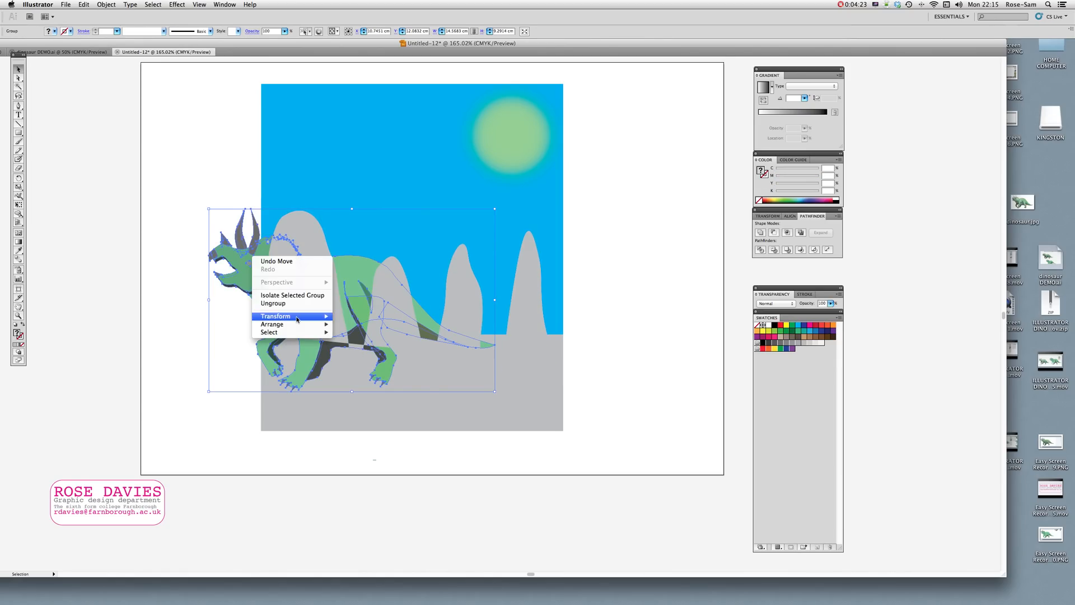
pyautogui.moveTo(298, 325)
pyautogui.click(401, 327)
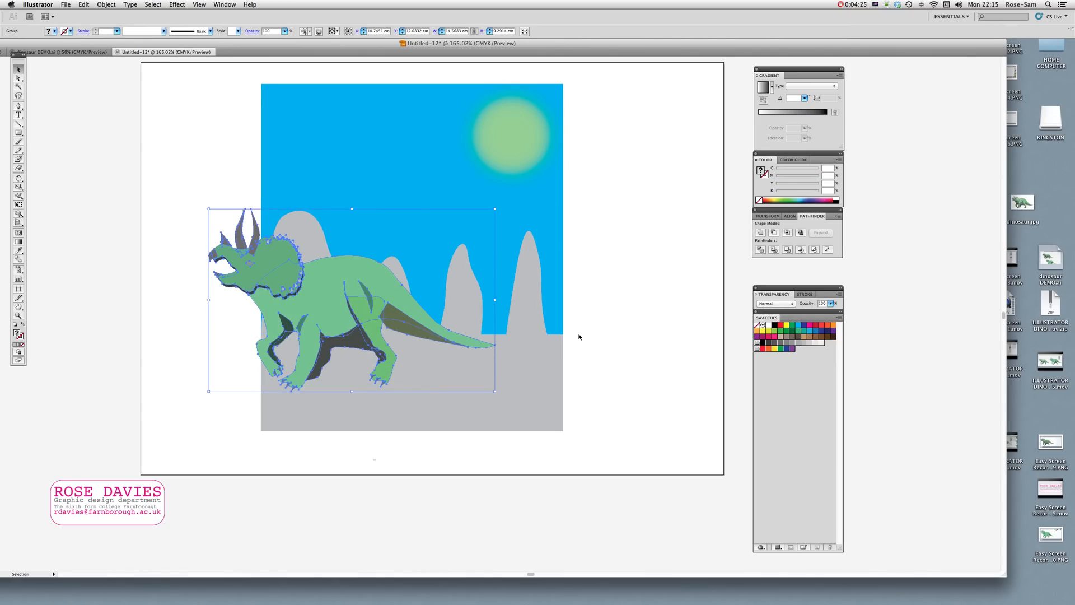
pyautogui.click(580, 336)
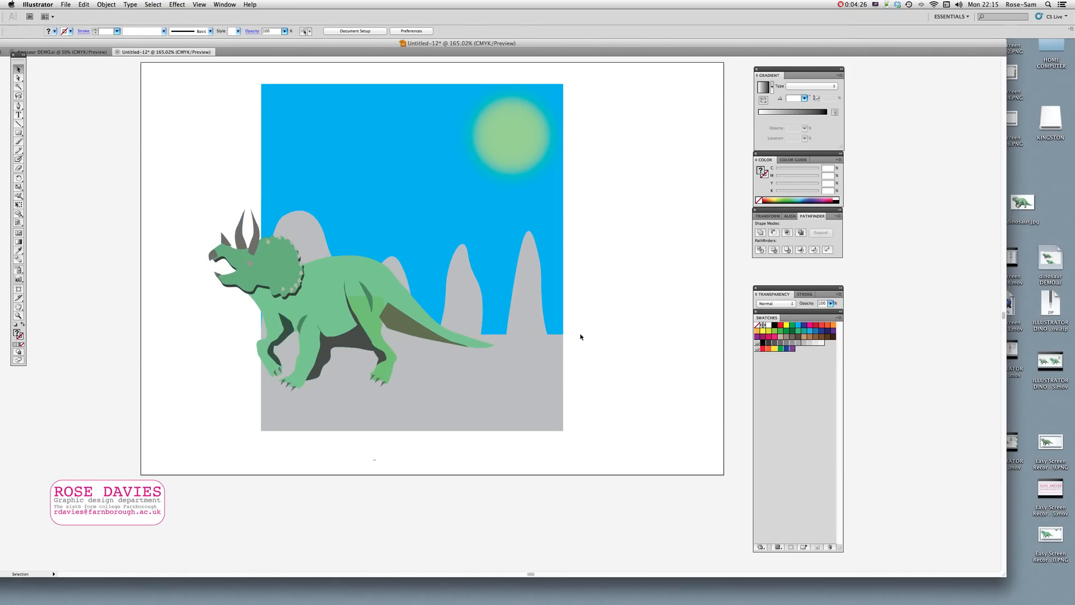
# - Duplicate the mountain shape with a very small offset and fill the rear copy with a darker grey swatch
pyautogui.click(532, 316)
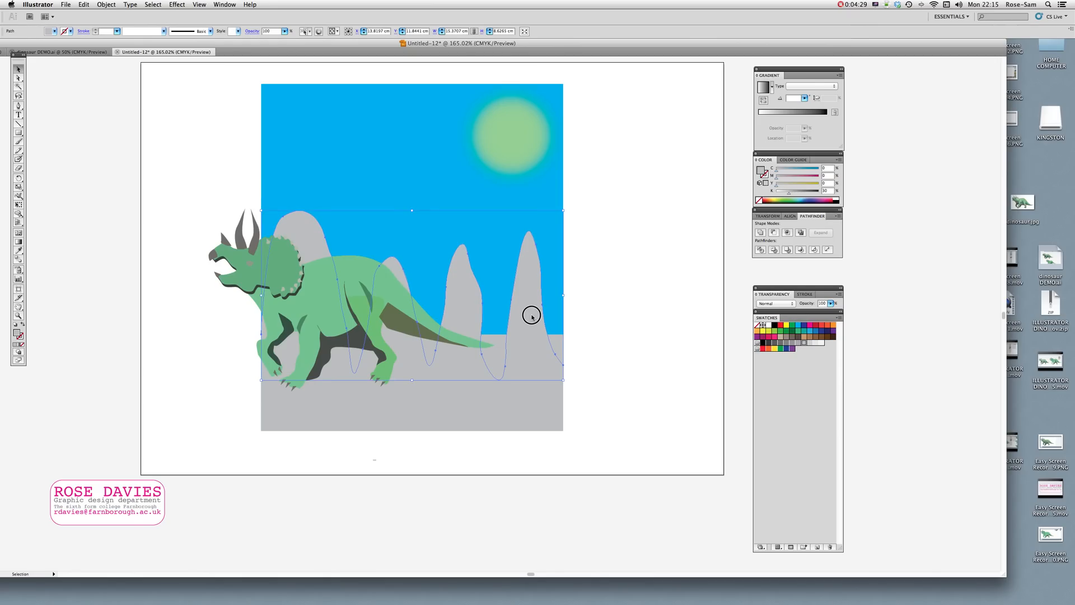
pyautogui.moveTo(532, 317); pyautogui.dragTo(533, 316)
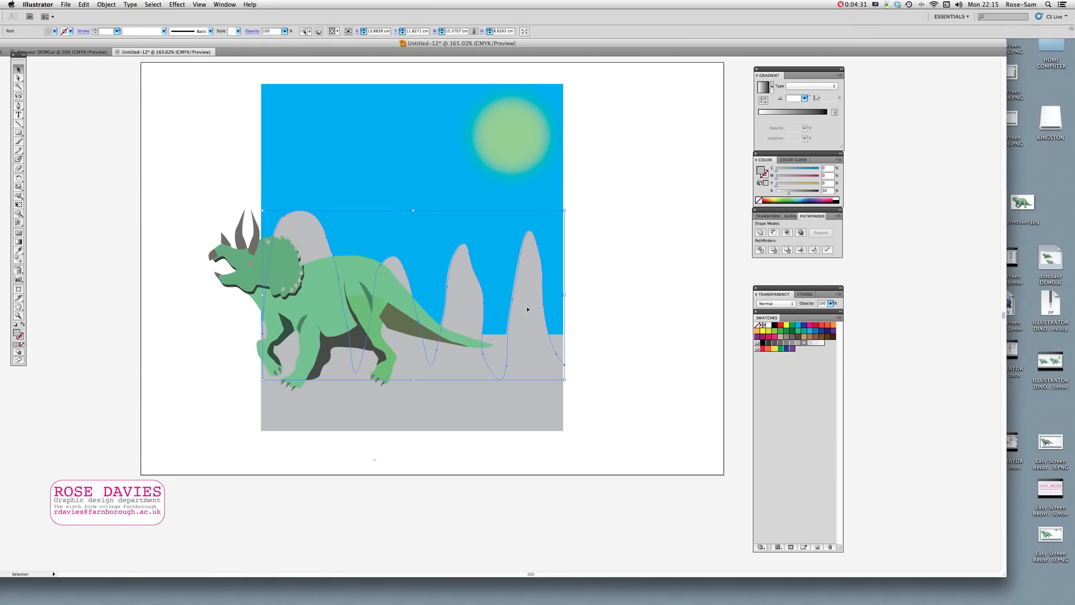
pyautogui.press('super+z')
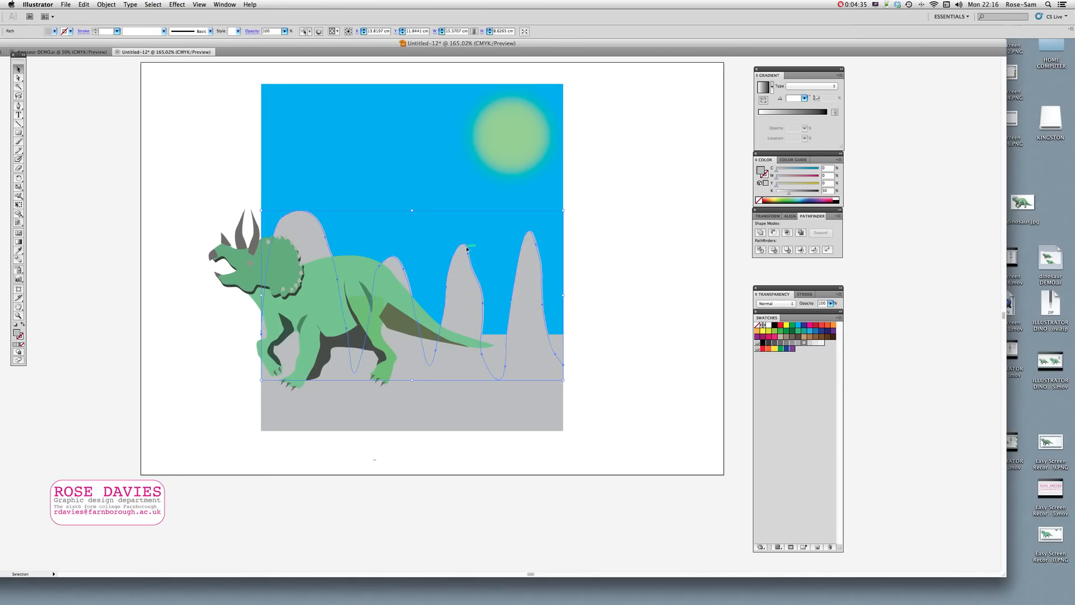
pyautogui.press('shift+super+z')
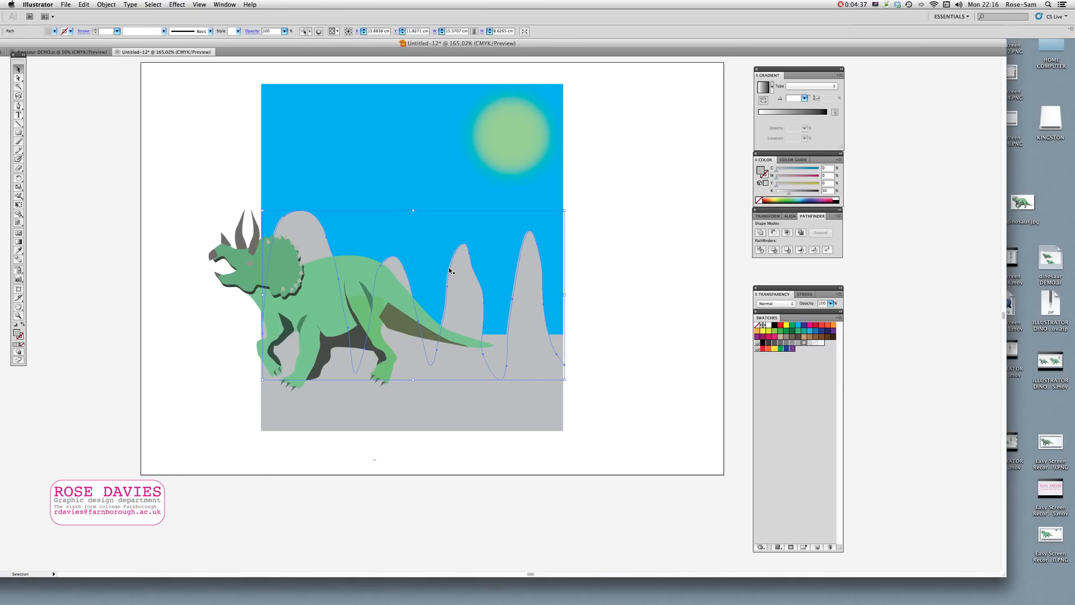
pyautogui.click(792, 345)
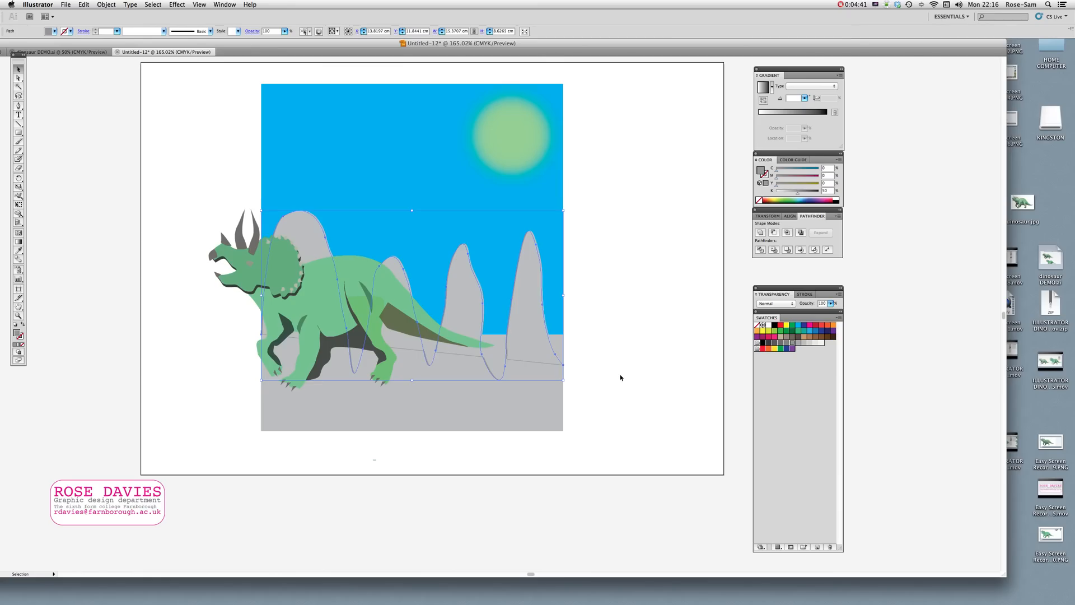
pyautogui.click(660, 373)
pyautogui.click(486, 364)
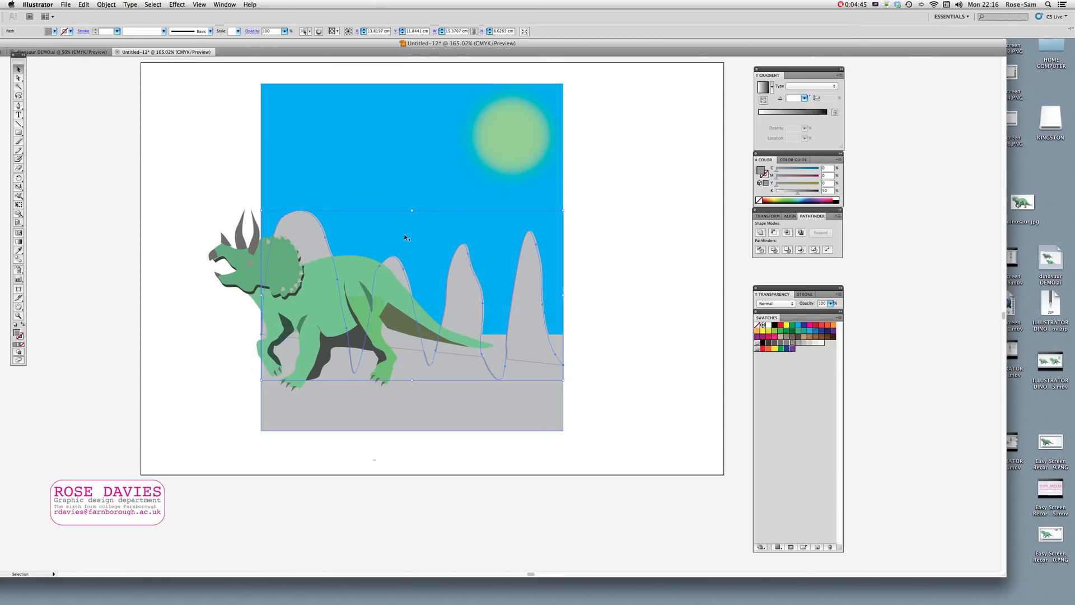
# - Reposition the light mountain shape slightly up and left of the darker copy, leaving a thin shadow along the peaks' right edges
pyautogui.click(19, 316)
pyautogui.moveTo(223, 201); pyautogui.dragTo(484, 429)
pyautogui.click(18, 69)
pyautogui.moveTo(364, 128); pyautogui.dragTo(333, 214)
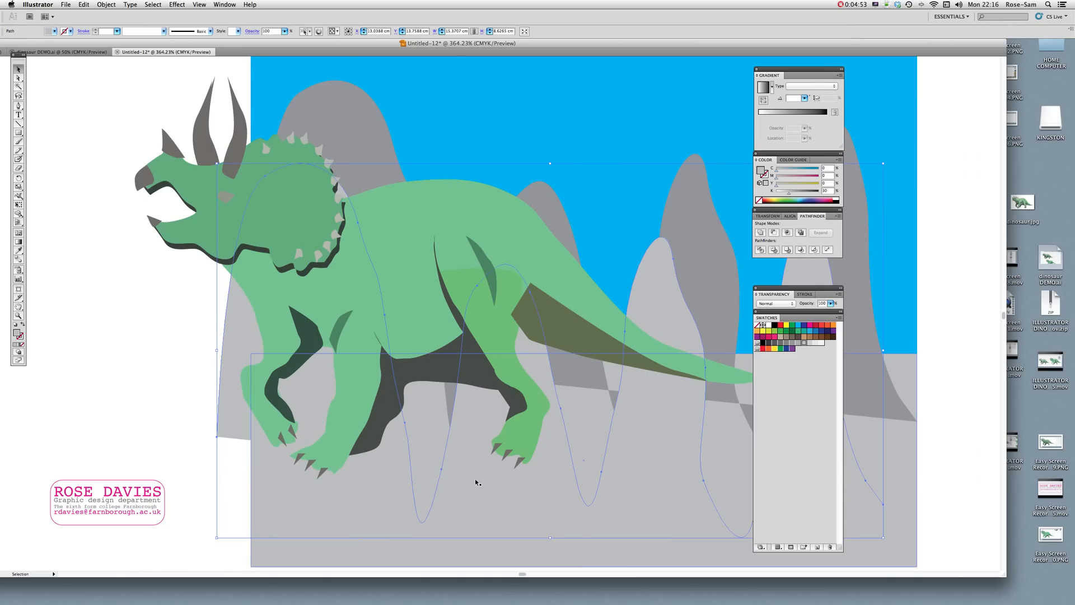
pyautogui.moveTo(471, 482); pyautogui.dragTo(528, 362)
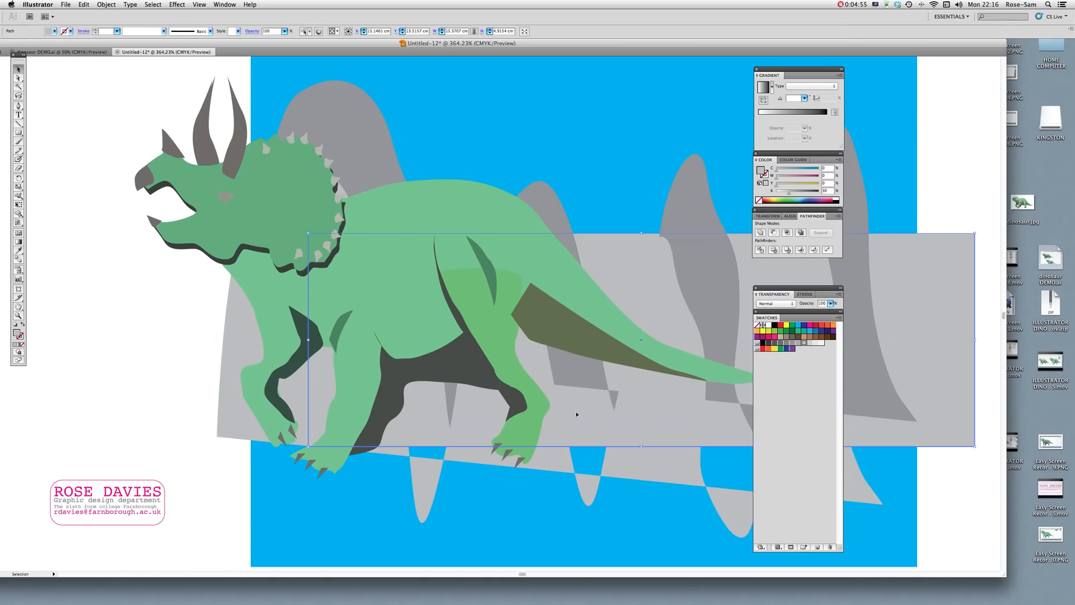
pyautogui.press('super+z')
pyautogui.moveTo(653, 286); pyautogui.dragTo(684, 200)
pyautogui.click(79, 377)
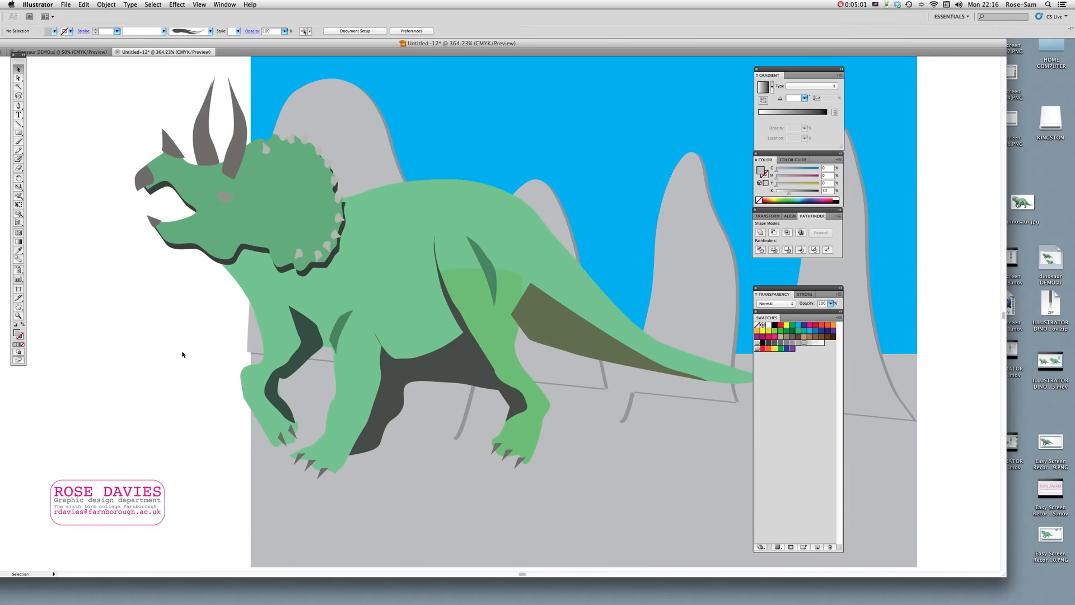
# - Try to clean up the darker mountain copy by deleting stray anchor points along its lower edge
pyautogui.press('super+1')
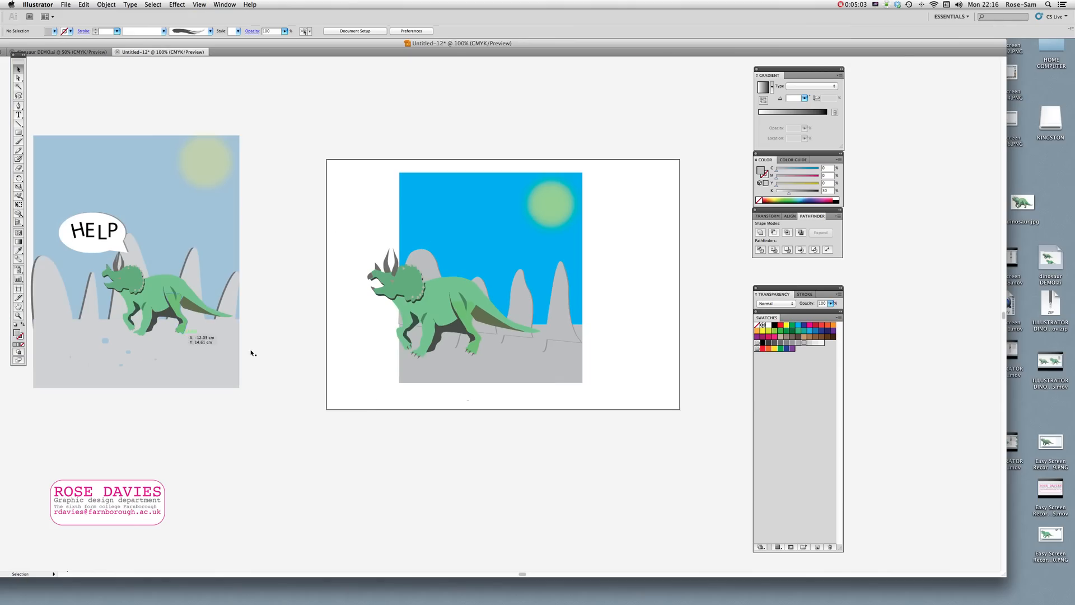
pyautogui.click(19, 318)
pyautogui.moveTo(307, 202); pyautogui.dragTo(608, 395)
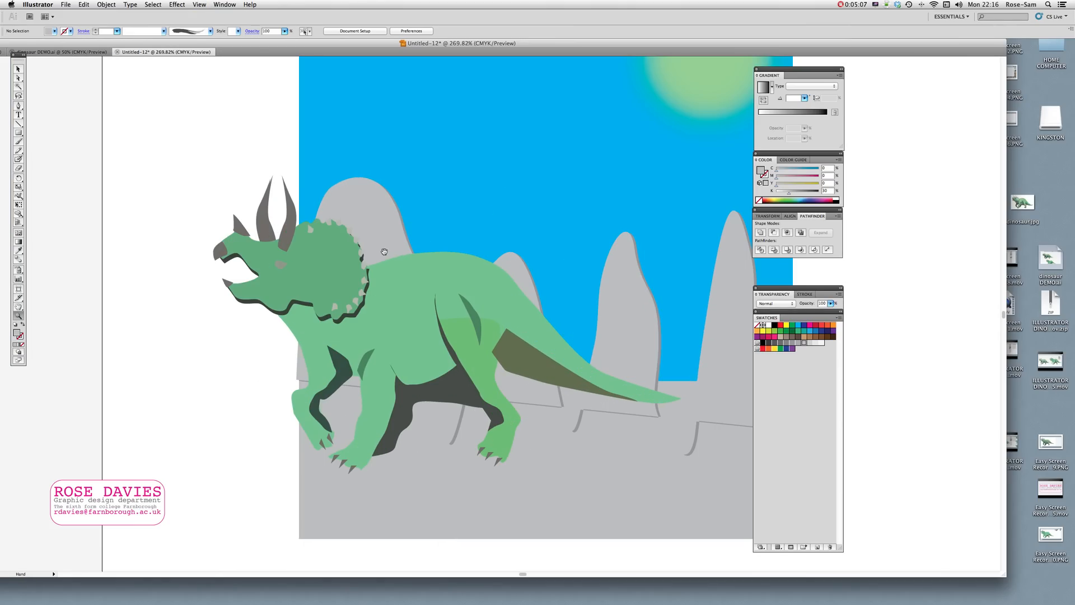
pyautogui.moveTo(384, 252); pyautogui.dragTo(168, 195)
pyautogui.click(19, 78)
pyautogui.click(370, 354)
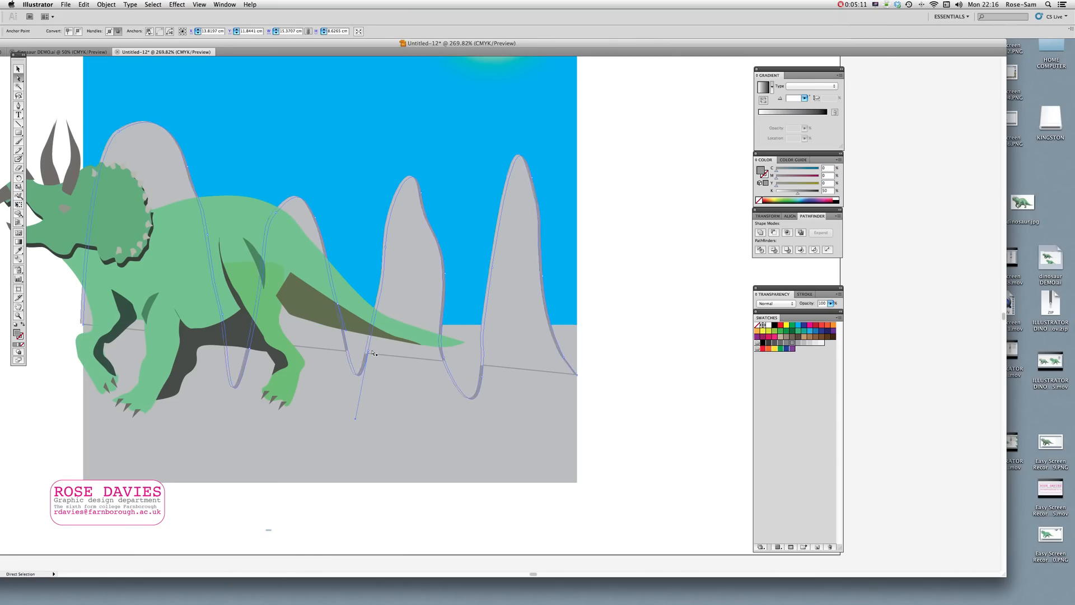
pyautogui.moveTo(18, 105); pyautogui.dragTo(46, 109)
pyautogui.click(368, 351)
pyautogui.click(404, 334)
pyautogui.click(609, 176)
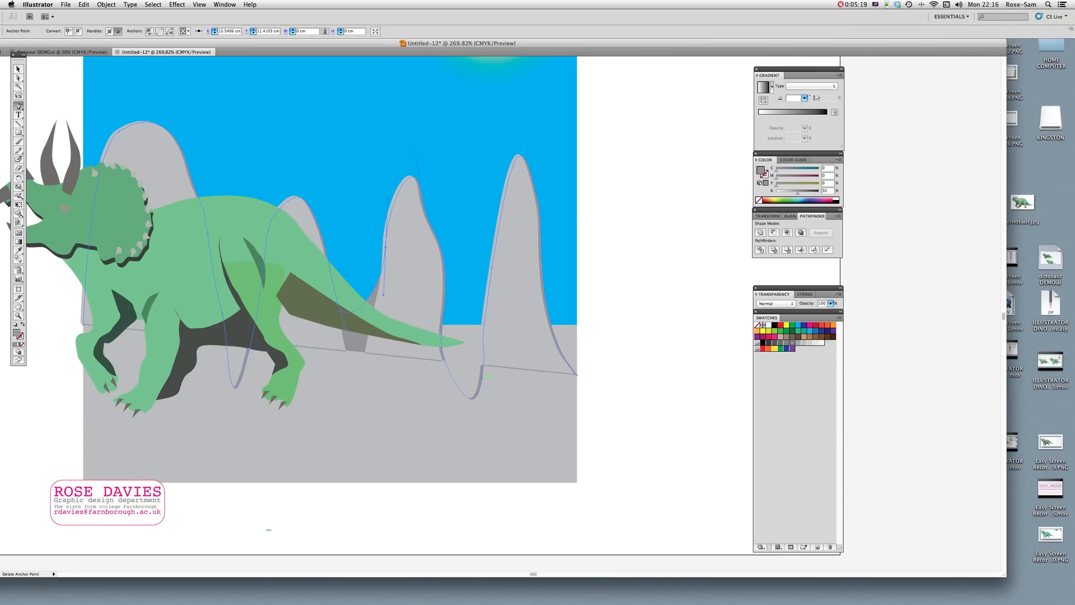
pyautogui.click(482, 377)
pyautogui.click(612, 175)
# - Delete the darker grey mountain copy behind the light mountains
pyautogui.click(19, 70)
pyautogui.press('Delete')
pyautogui.press('Delete')
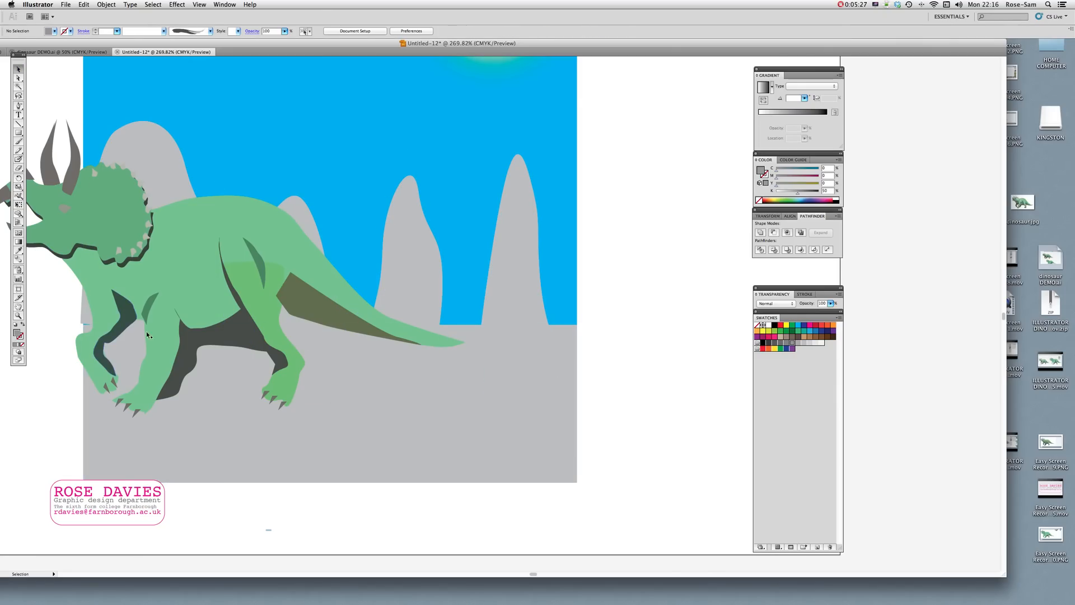
pyautogui.moveTo(275, 365); pyautogui.dragTo(476, 328)
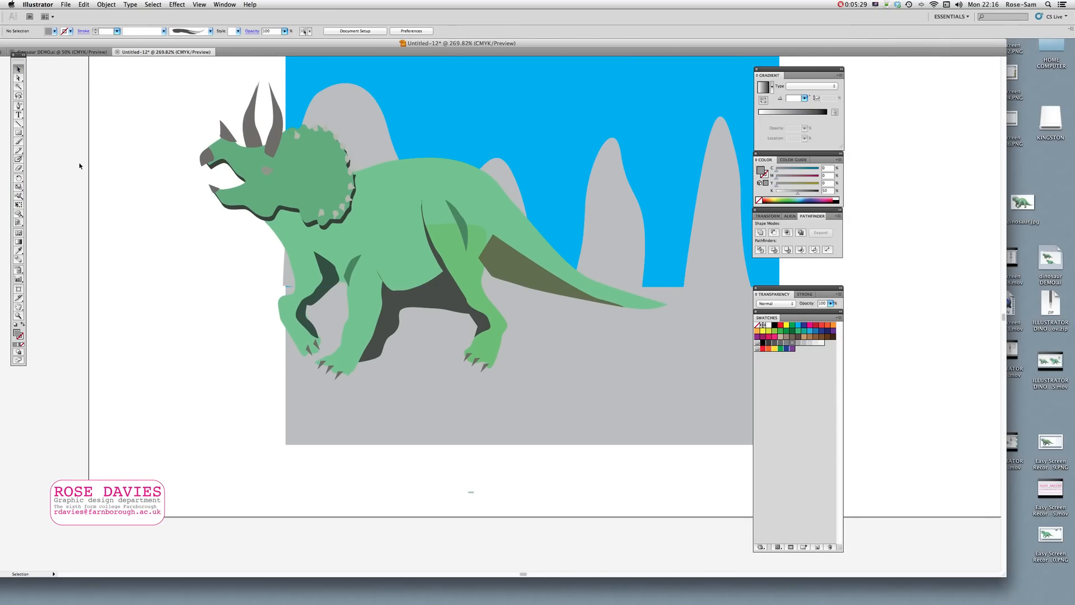
# - Scatter small mid-grey ellipses of varied sizes as pebbles across the light grey ground around and behind the dinosaur's feet
pyautogui.moveTo(22, 136); pyautogui.dragTo(41, 149)
pyautogui.moveTo(380, 382); pyautogui.dragTo(413, 405)
pyautogui.moveTo(495, 382); pyautogui.dragTo(498, 384)
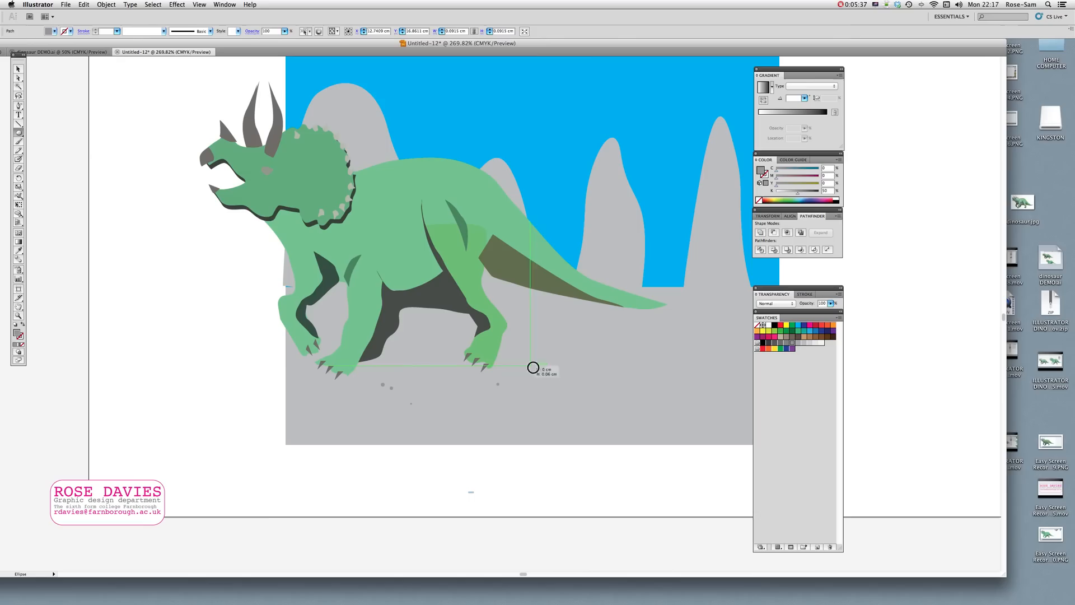
pyautogui.moveTo(573, 358); pyautogui.dragTo(576, 361)
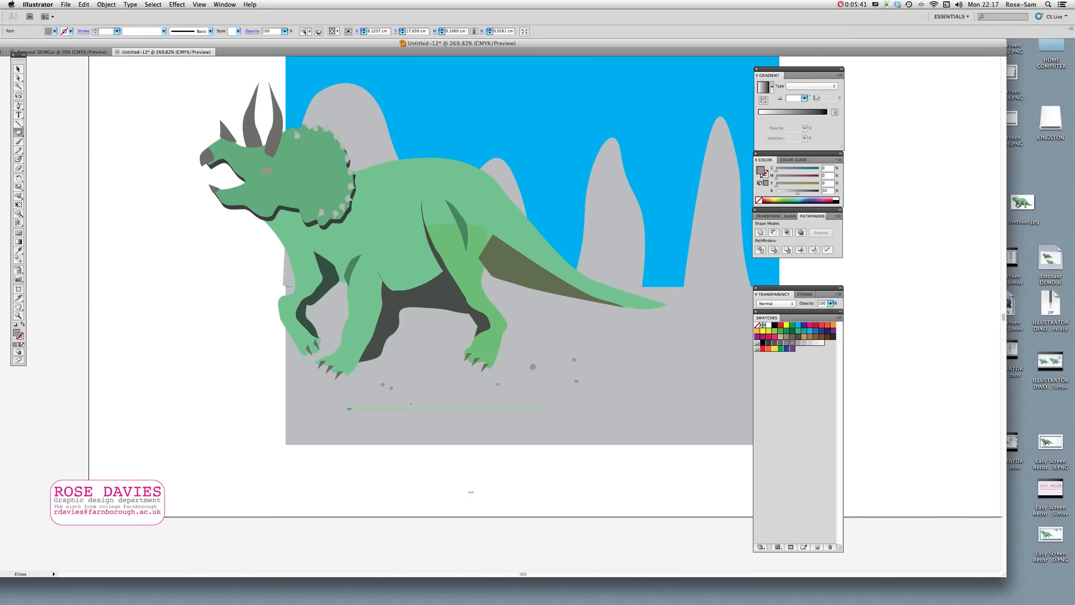
pyautogui.moveTo(628, 368); pyautogui.dragTo(419, 338)
pyautogui.moveTo(521, 357); pyautogui.dragTo(524, 358)
pyautogui.moveTo(518, 382); pyautogui.dragTo(520, 384)
pyautogui.moveTo(509, 330); pyautogui.dragTo(536, 335)
pyautogui.click(544, 365)
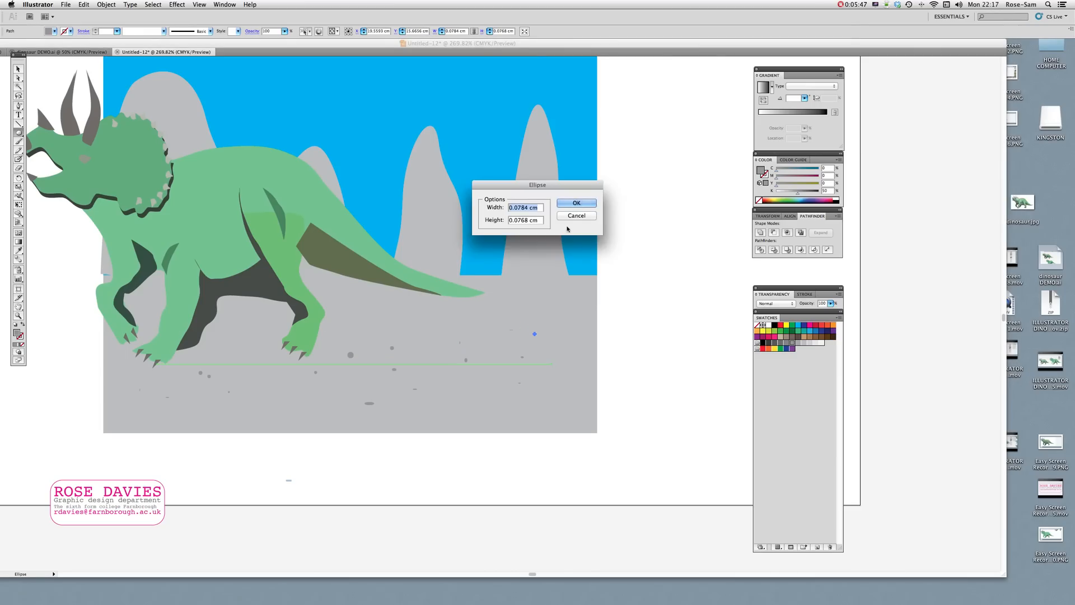
pyautogui.click(572, 215)
# - Set six of the pebbles near and behind the rear feet to Multiply blending at about 51% opacity
pyautogui.click(15, 68)
pyautogui.click(350, 354)
pyautogui.click(370, 403)
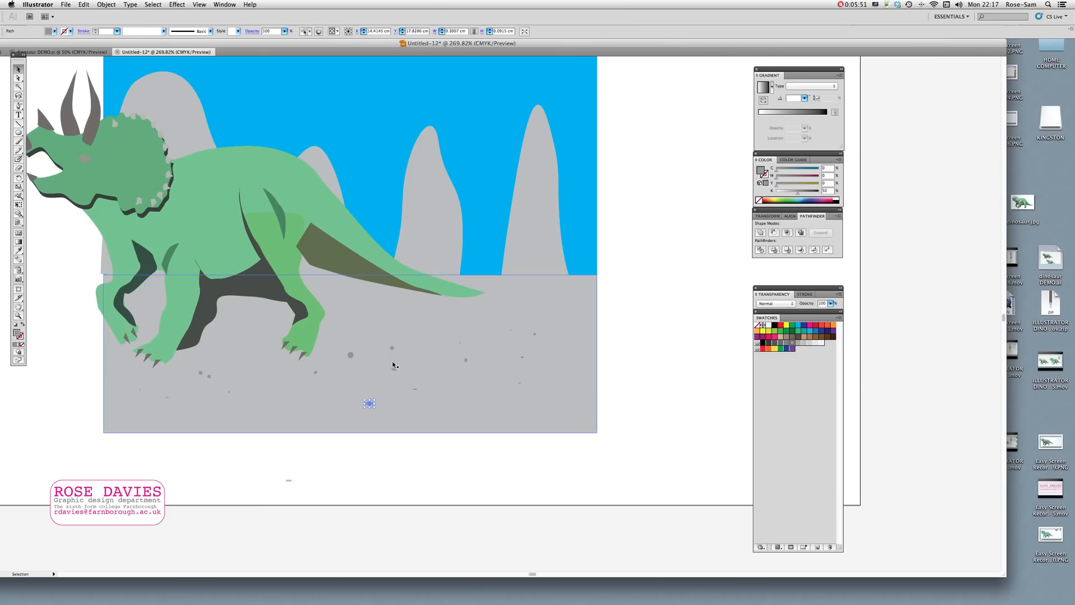
pyautogui.keyDown('shift'); pyautogui.click(392, 348); pyautogui.keyUp('shift')
pyautogui.keyDown('shift'); pyautogui.click(350, 354); pyautogui.keyUp('shift')
pyautogui.keyDown('shift'); pyautogui.click(314, 372); pyautogui.keyUp('shift')
pyautogui.keyDown('shift'); pyautogui.click(466, 360); pyautogui.keyUp('shift')
pyautogui.keyDown('shift'); pyautogui.click(459, 342); pyautogui.keyUp('shift')
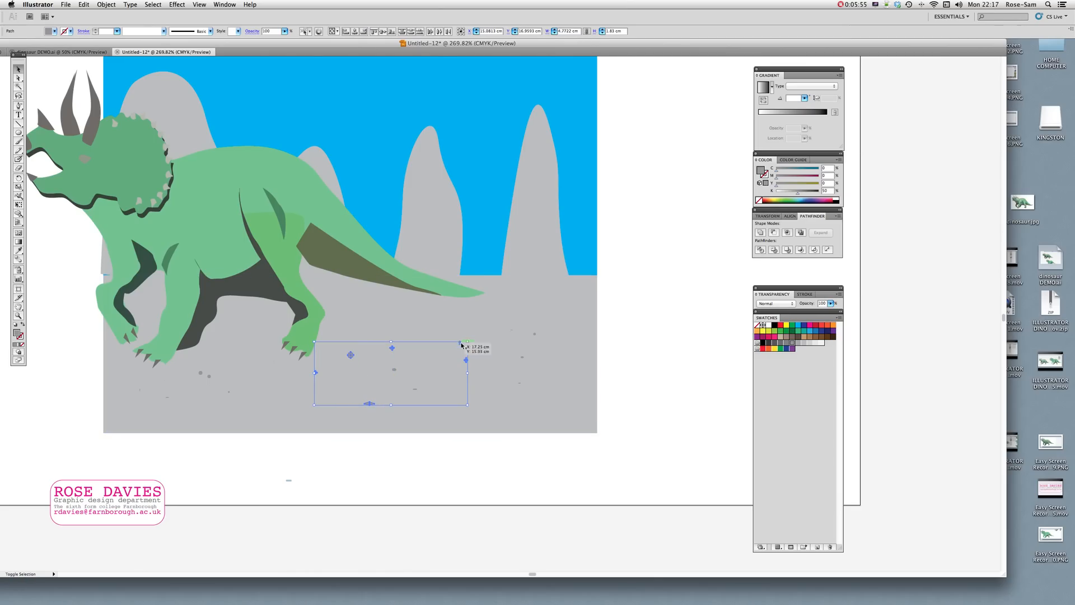
pyautogui.click(787, 304)
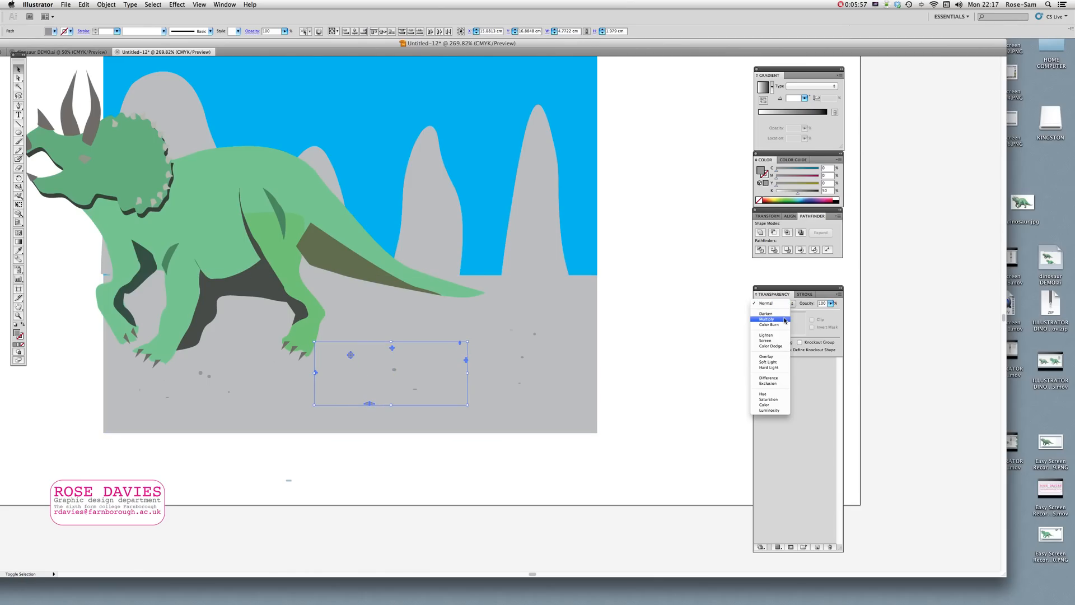
pyautogui.click(785, 319)
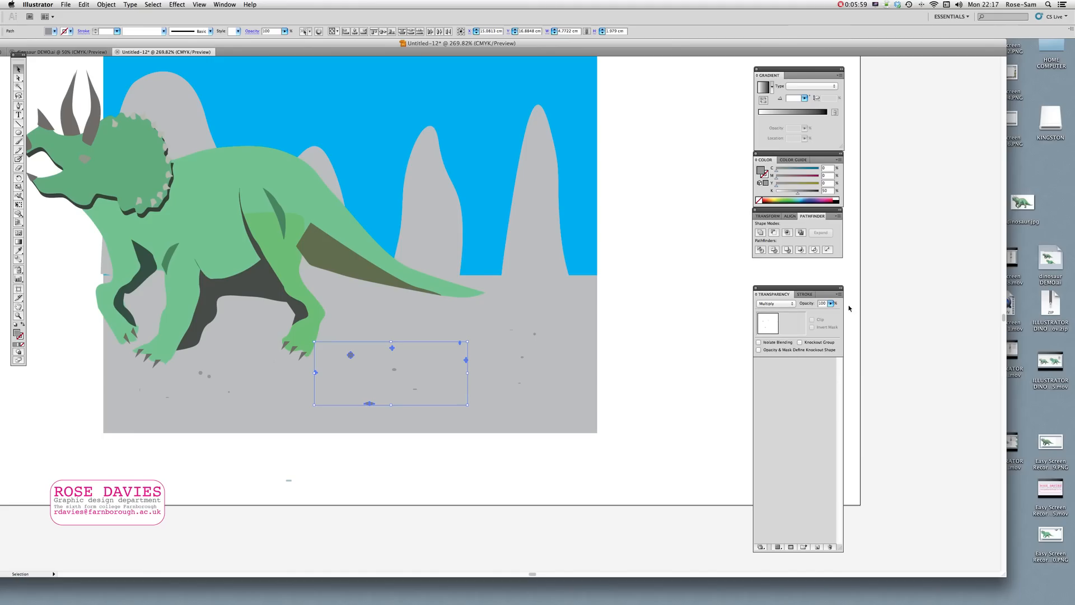
pyautogui.click(830, 304)
pyautogui.moveTo(829, 313); pyautogui.dragTo(808, 313)
pyautogui.click(718, 337)
pyautogui.click(705, 336)
# - Draw an ellipse about 4.4 by 2.6 cm in the sky above the dinosaur and fill it white
pyautogui.press('space')
pyautogui.moveTo(284, 262); pyautogui.dragTo(403, 336)
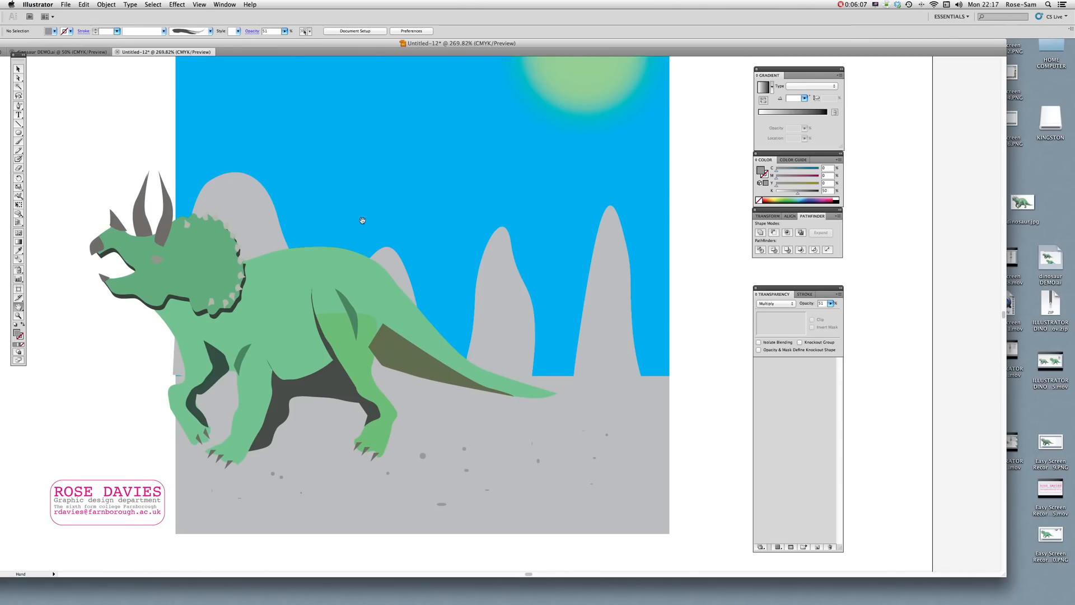
pyautogui.moveTo(353, 214); pyautogui.dragTo(312, 271)
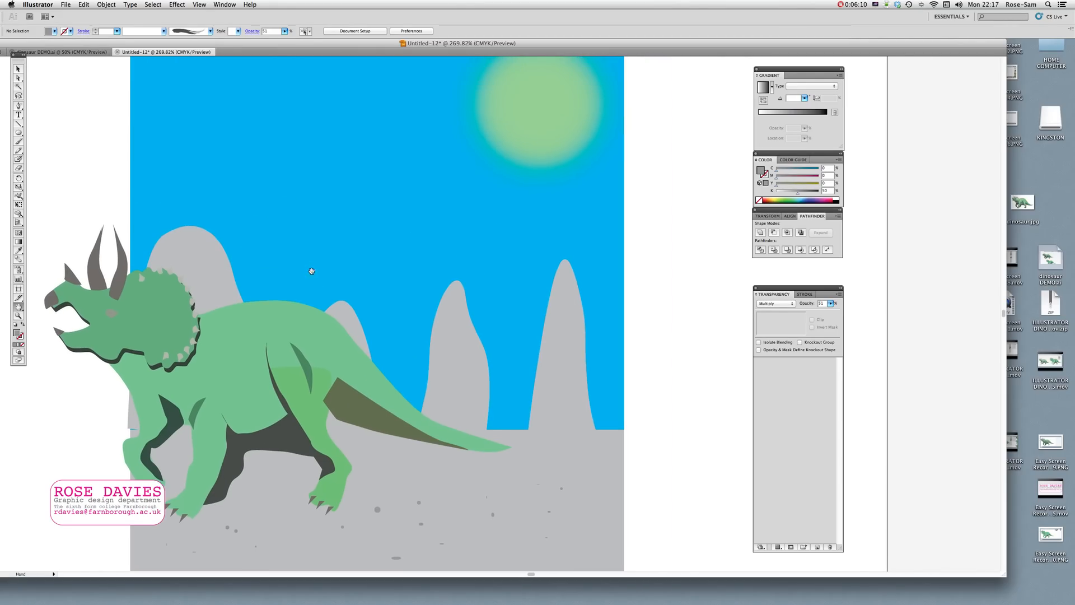
pyautogui.click(19, 132)
pyautogui.moveTo(290, 150); pyautogui.dragTo(432, 234)
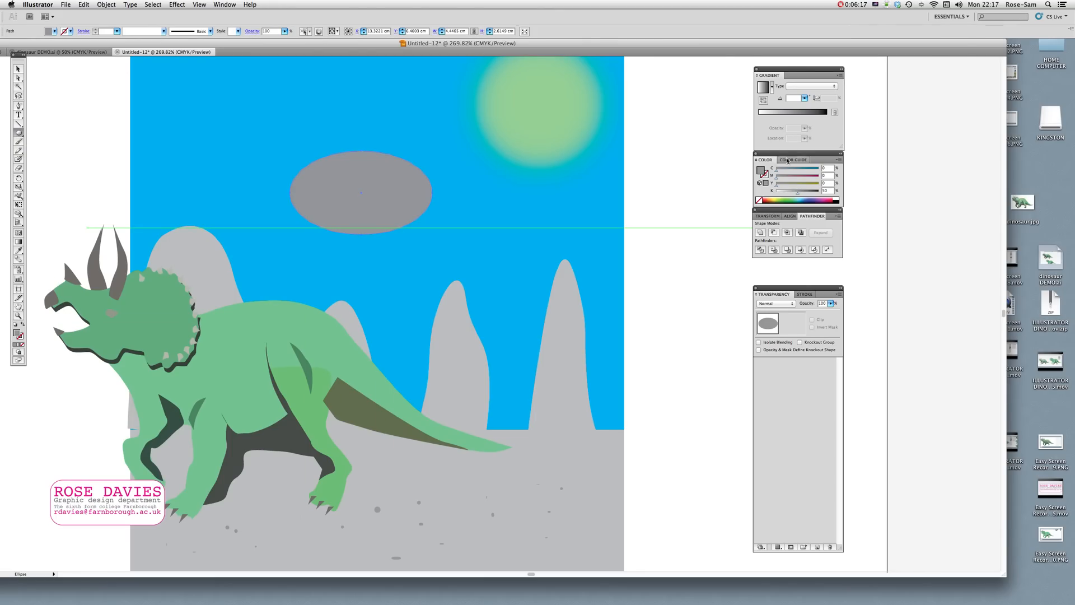
pyautogui.click(837, 199)
# - Draw a white triangle with the Star tool at the white ellipse's lower left edge as a speech bubble tail
pyautogui.moveTo(18, 132); pyautogui.dragTo(46, 171)
pyautogui.moveTo(256, 176); pyautogui.dragTo(306, 224)
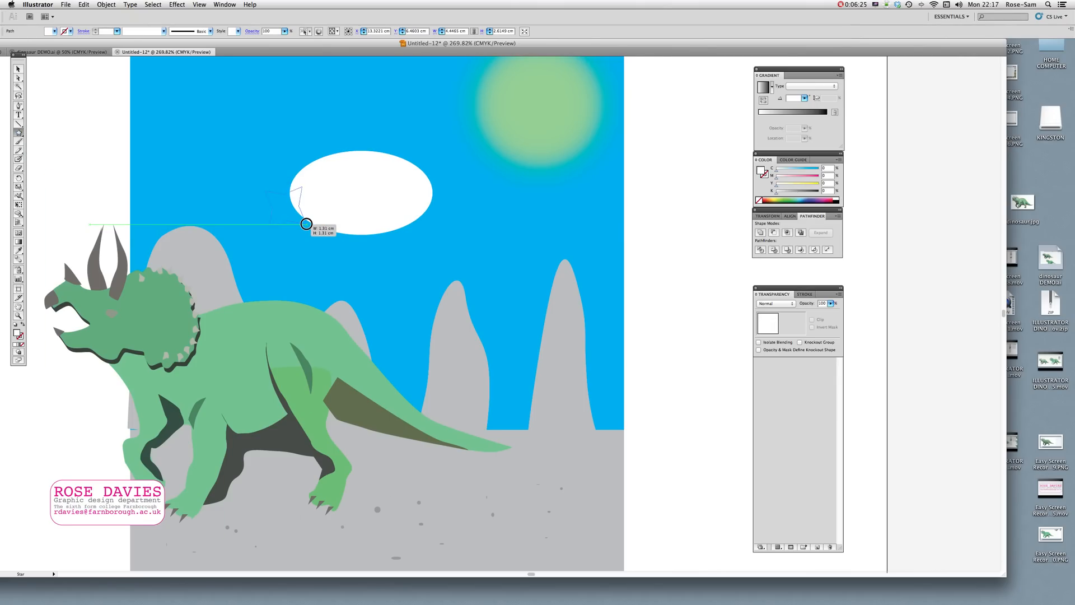
pyautogui.press('Up')
pyautogui.press('Up')
pyautogui.press('Up')
pyautogui.press('Up')
pyautogui.press('Up')
pyautogui.press('Up')
pyautogui.moveTo(306, 224); pyautogui.dragTo(306, 224)
pyautogui.press('Down')
pyautogui.press('Down')
pyautogui.press('Down')
pyautogui.press('Down')
pyautogui.moveTo(306, 224); pyautogui.dragTo(307, 224)
pyautogui.press('Up')
pyautogui.press('Up')
pyautogui.moveTo(306, 224); pyautogui.dragTo(306, 223)
# - Rotate and position the triangle so its tip points down from the ellipse's lower left edge towards the dinosaur's head
pyautogui.click(19, 68)
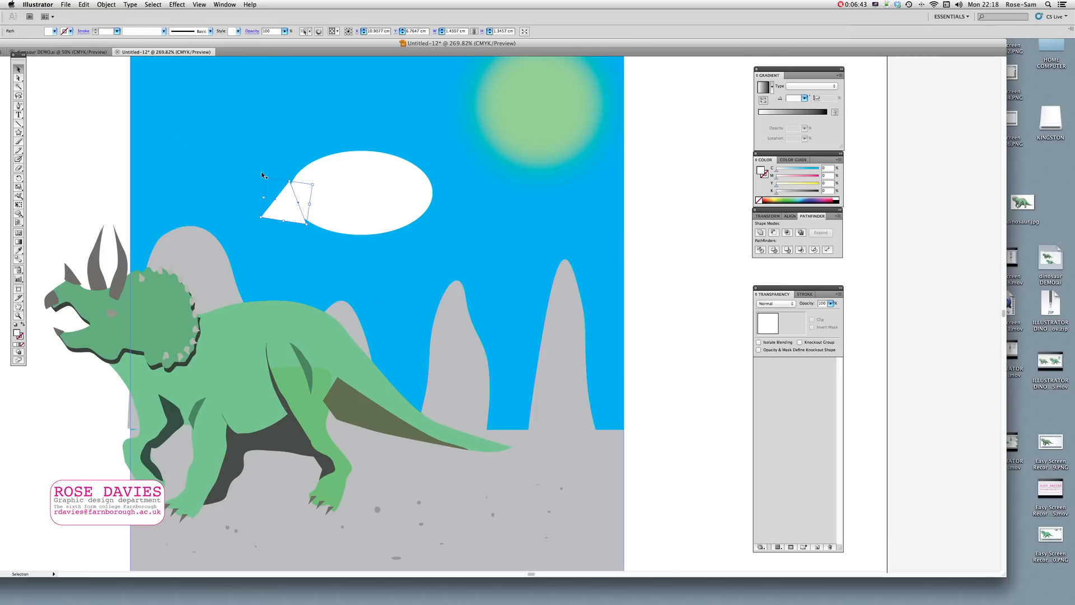
pyautogui.moveTo(264, 177); pyautogui.dragTo(304, 234)
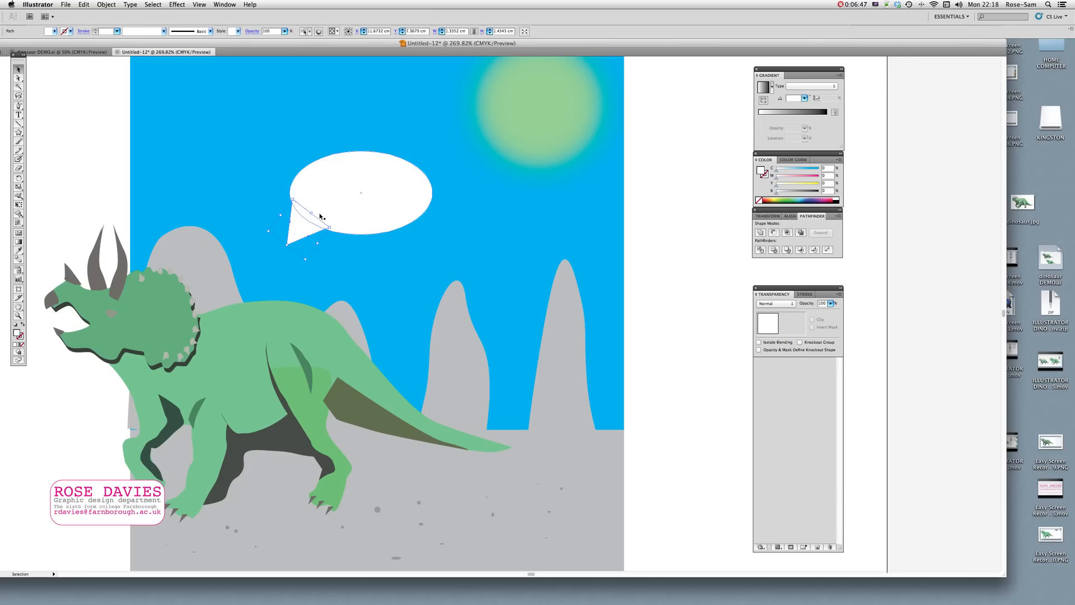
pyautogui.click(677, 254)
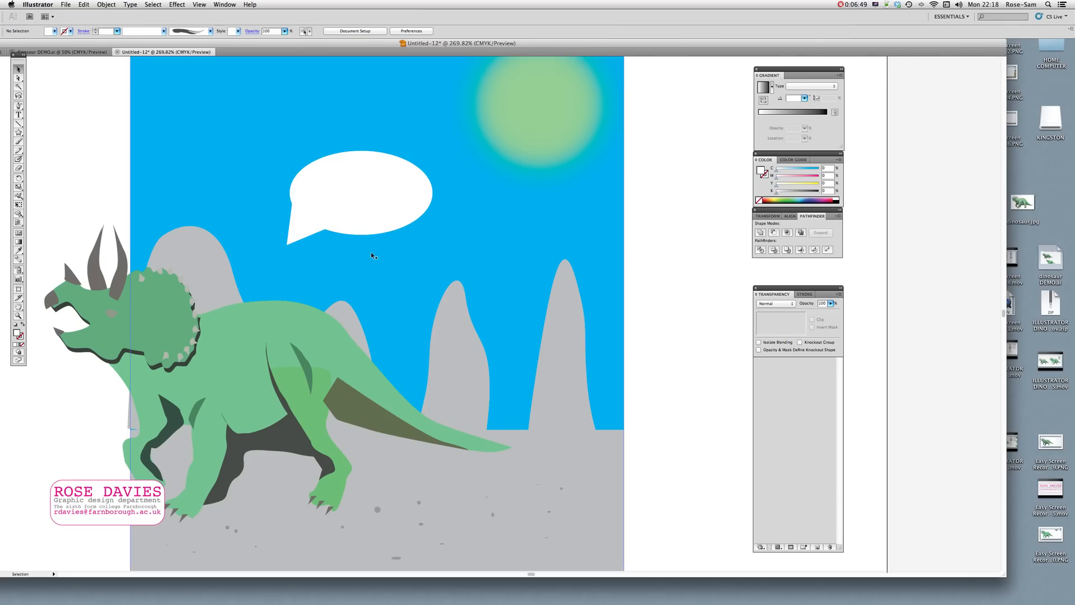
pyautogui.click(299, 219)
pyautogui.moveTo(287, 215); pyautogui.dragTo(289, 217)
pyautogui.click(688, 335)
# - Unite the white ellipse and the triangular tail into one speech bubble shape with Pathfinder
pyautogui.click(400, 216)
pyautogui.keyDown('shift'); pyautogui.click(306, 236); pyautogui.keyUp('shift')
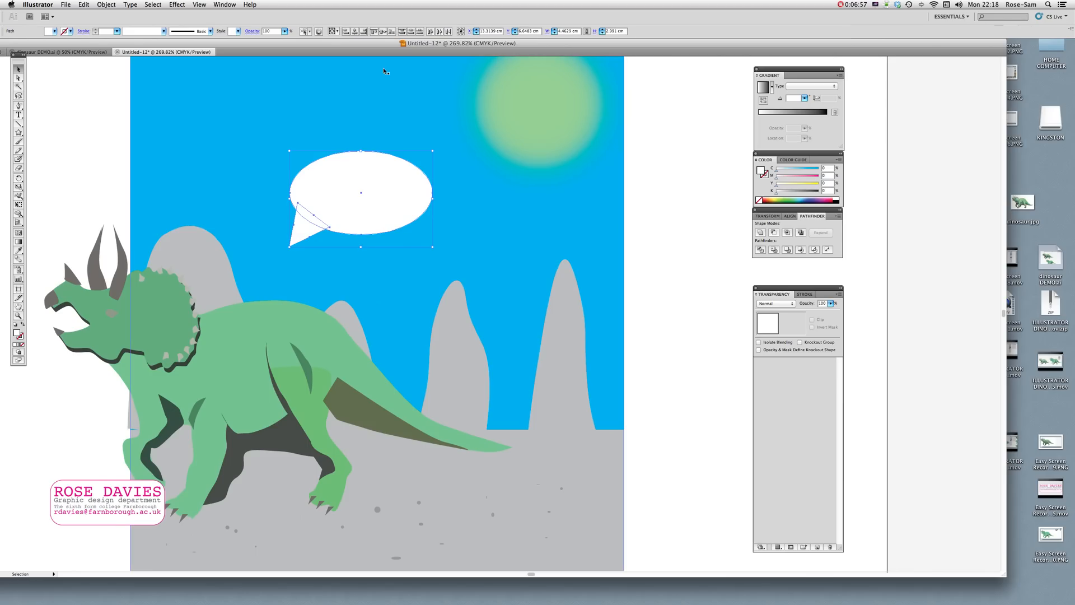
pyautogui.click(223, 5)
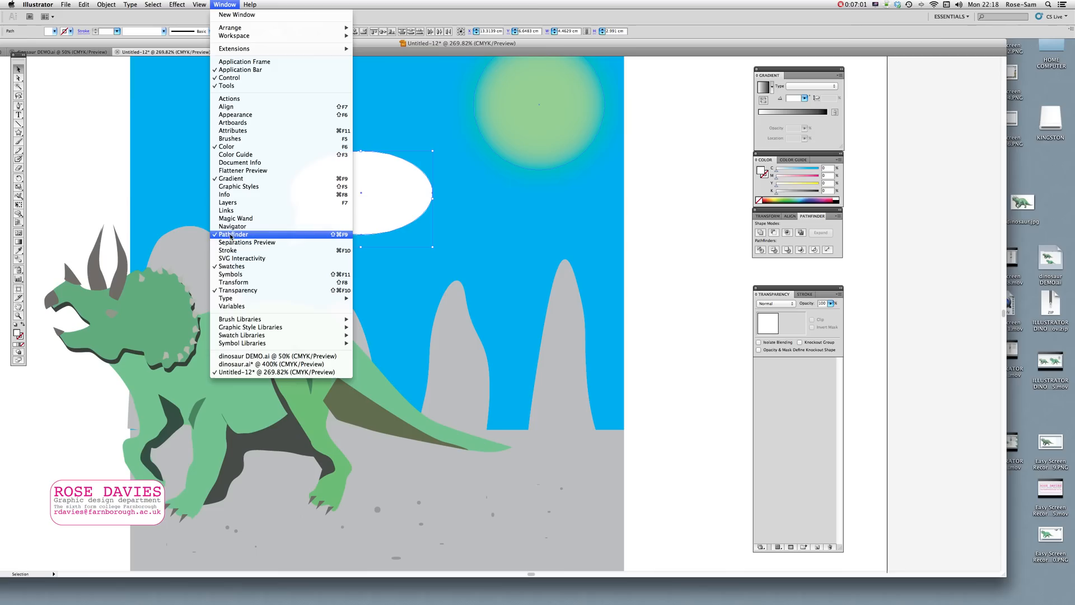
pyautogui.click(759, 235)
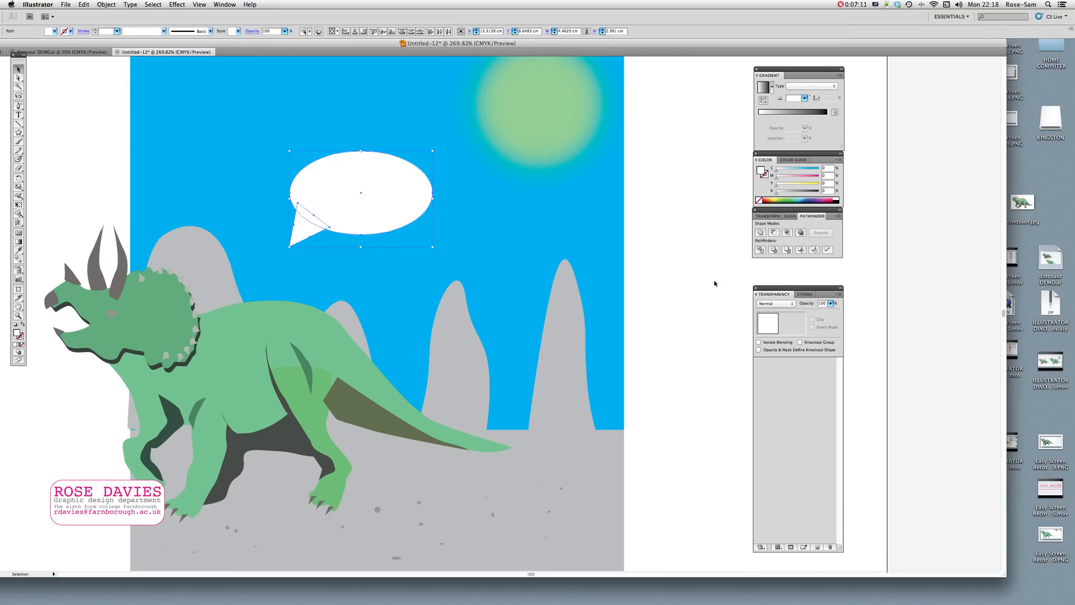
pyautogui.click(759, 233)
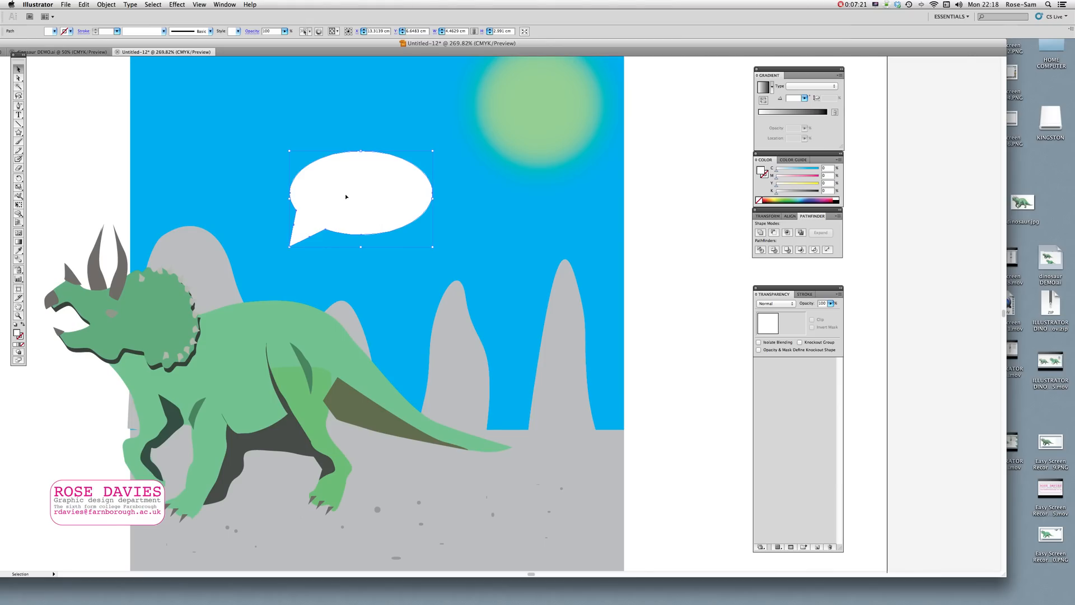
# - Add the text "HELP" as a separate type object and place it inside the speech bubble
pyautogui.hscroll(-1, 340, 197)
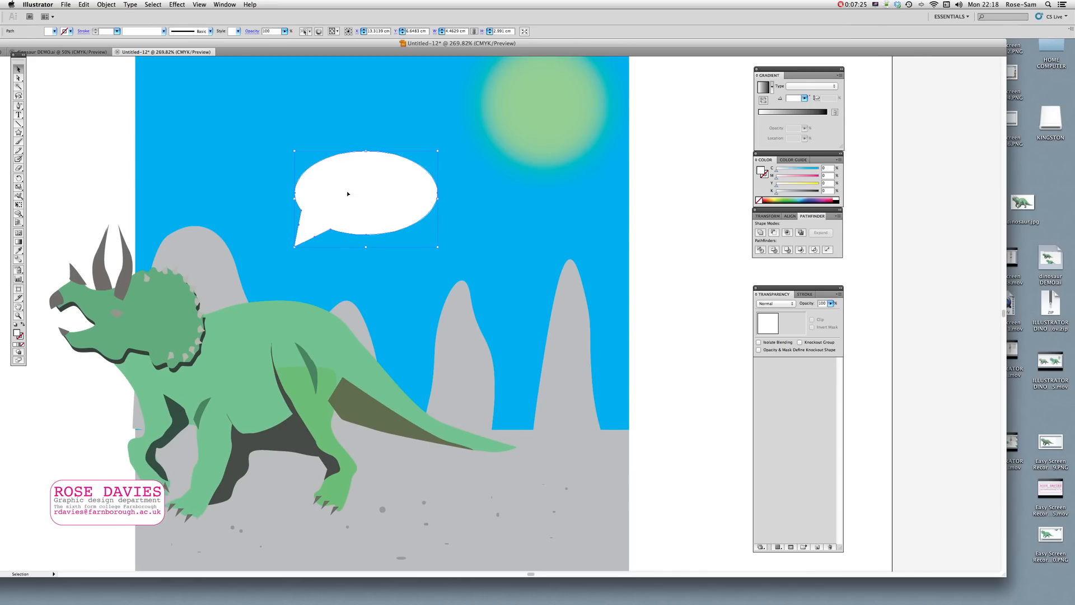
pyautogui.click(18, 114)
pyautogui.click(648, 197)
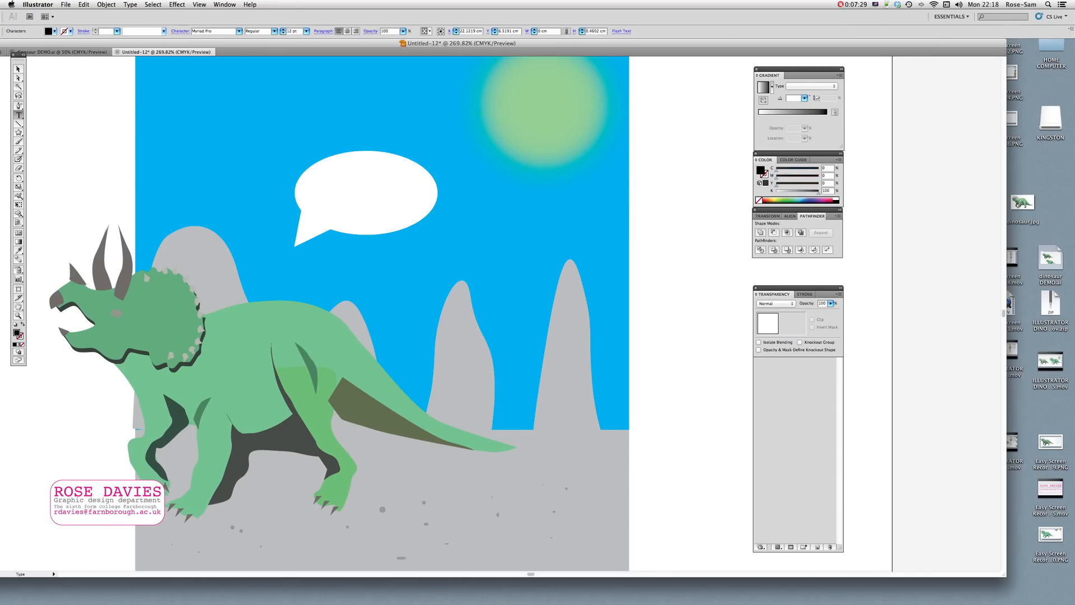
pyautogui.write('HELP')
pyautogui.click(18, 68)
pyautogui.moveTo(678, 203); pyautogui.dragTo(422, 190)
# - Enlarge the HELP text to about 43 pt and centre it within the speech bubble
pyautogui.press('t')
pyautogui.click(19, 70)
pyautogui.moveTo(320, 172); pyautogui.dragTo(306, 171)
pyautogui.press('cmd+z')
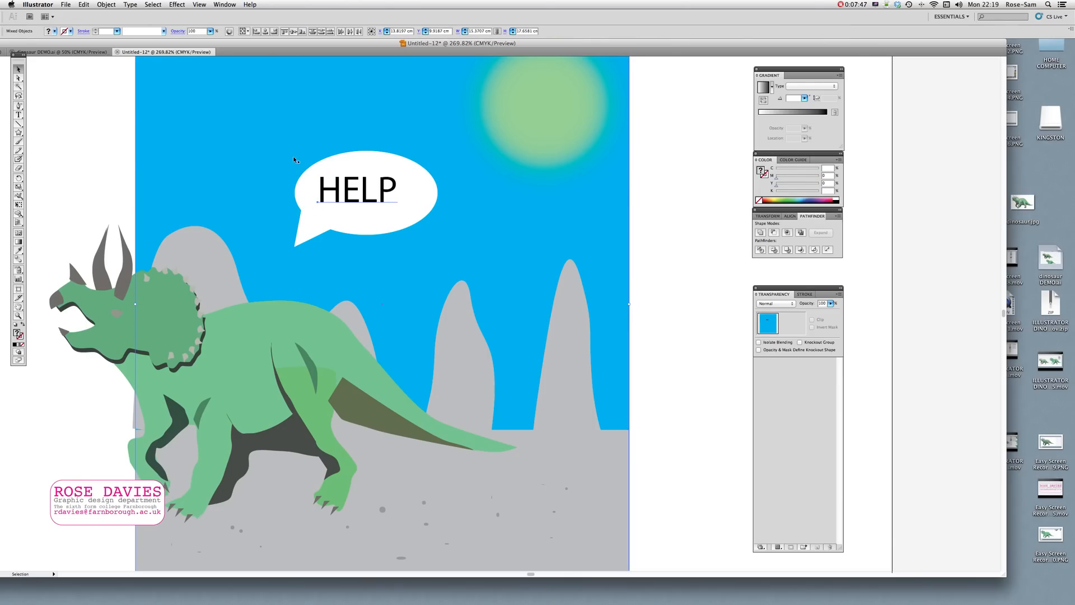
pyautogui.click(124, 173)
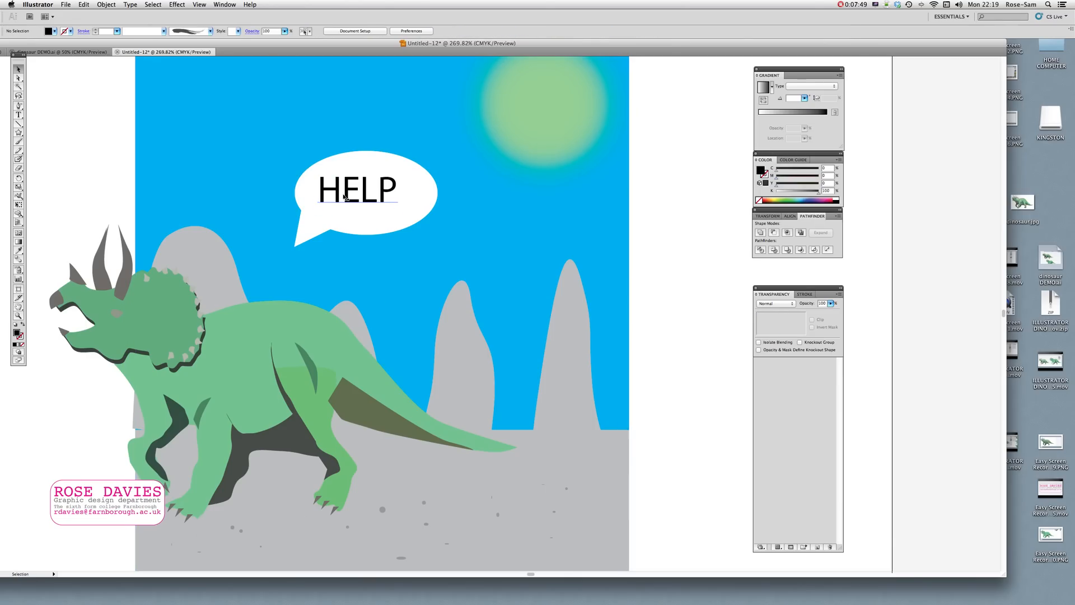
pyautogui.click(391, 199)
pyautogui.moveTo(399, 212)
pyautogui.mouseDown()
pyautogui.moveTo(430, 224)
pyautogui.moveTo(396, 200)
pyautogui.mouseUp()
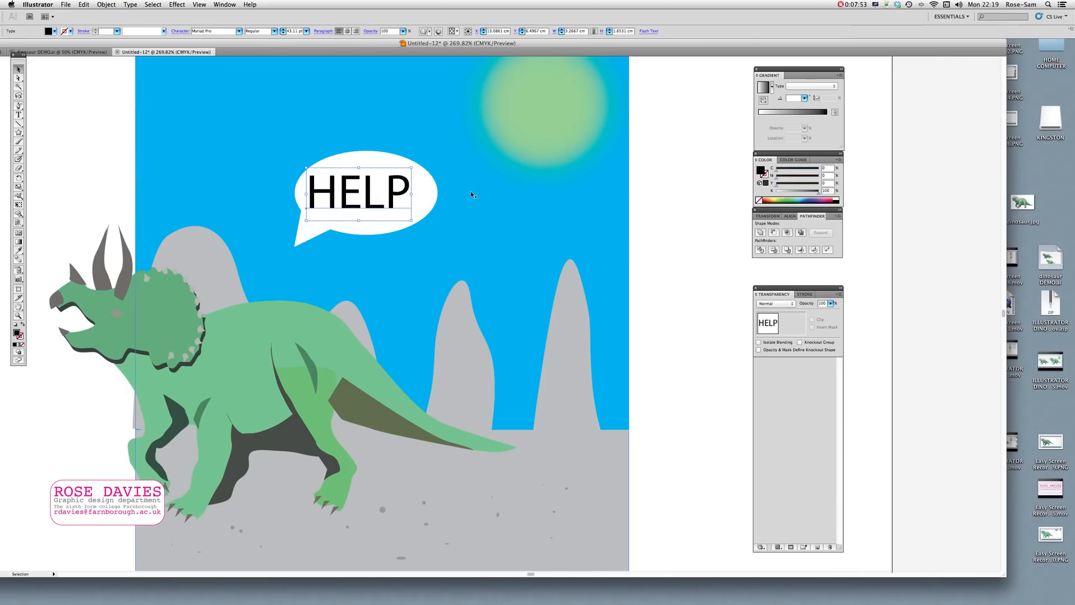
# - Try a tracking of 100 on the HELP text, then tighten it to -10
pyautogui.click(20, 115)
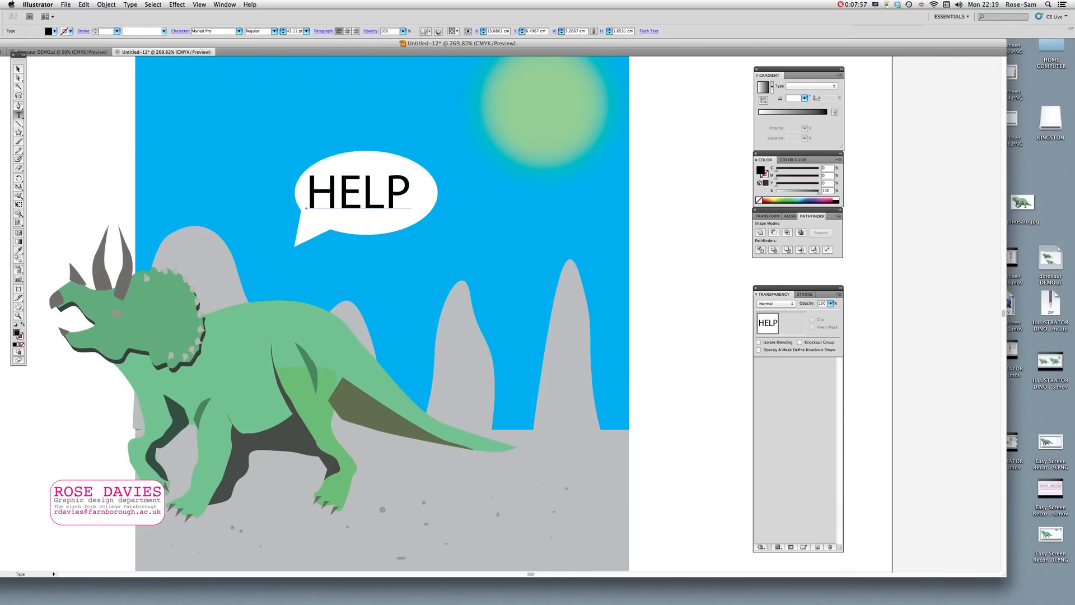
pyautogui.click(19, 69)
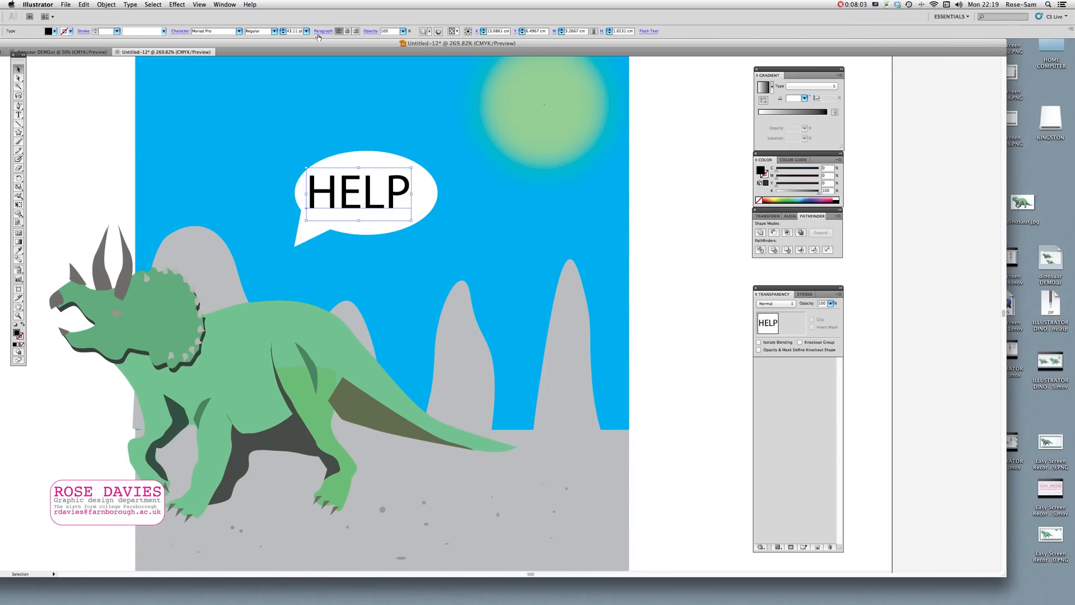
pyautogui.click(173, 31)
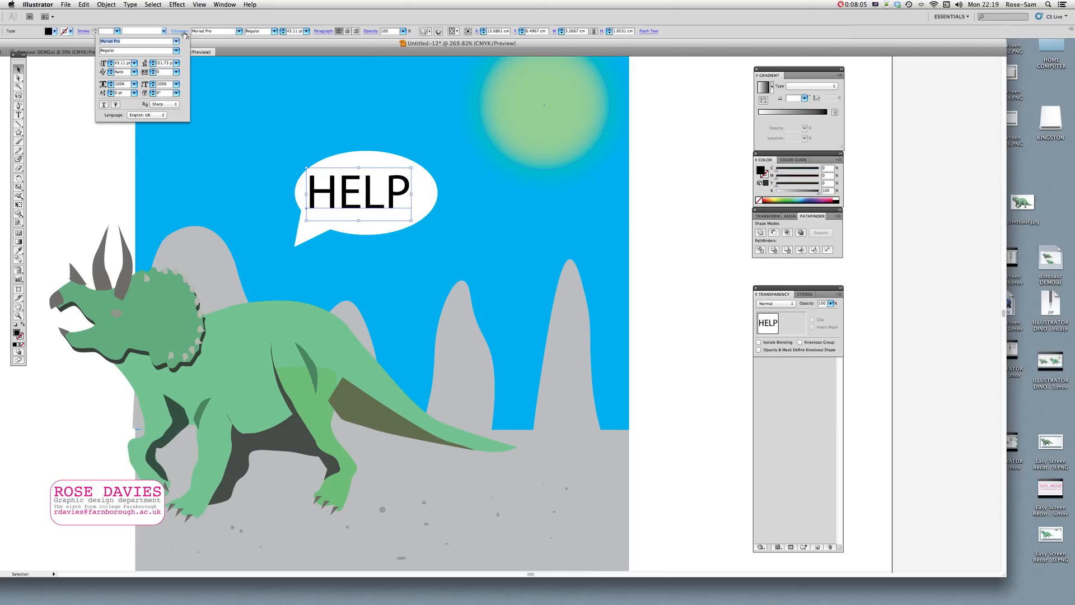
pyautogui.click(176, 71)
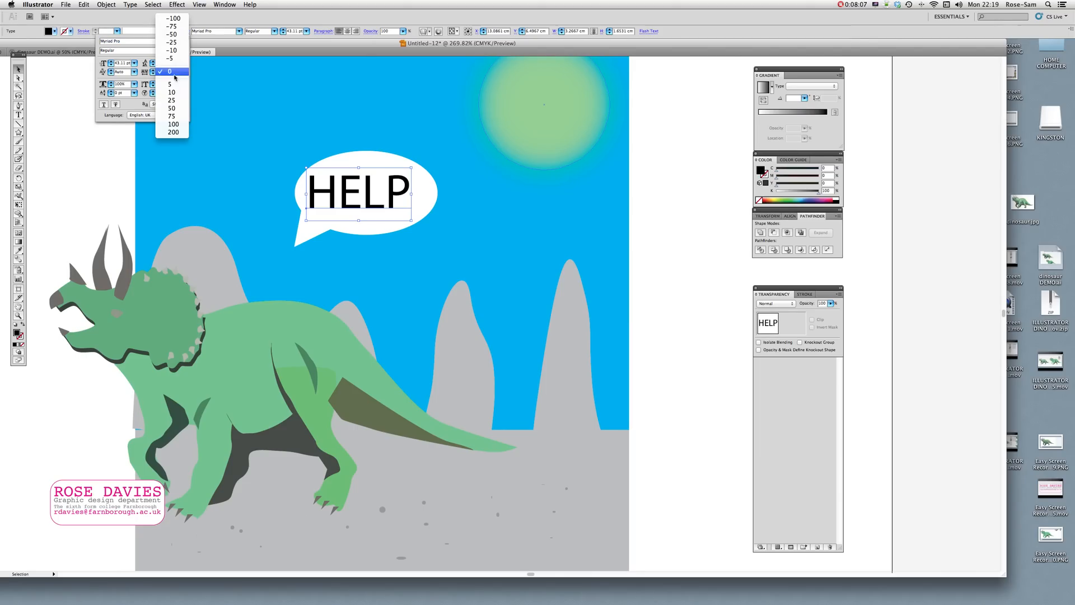
pyautogui.click(178, 124)
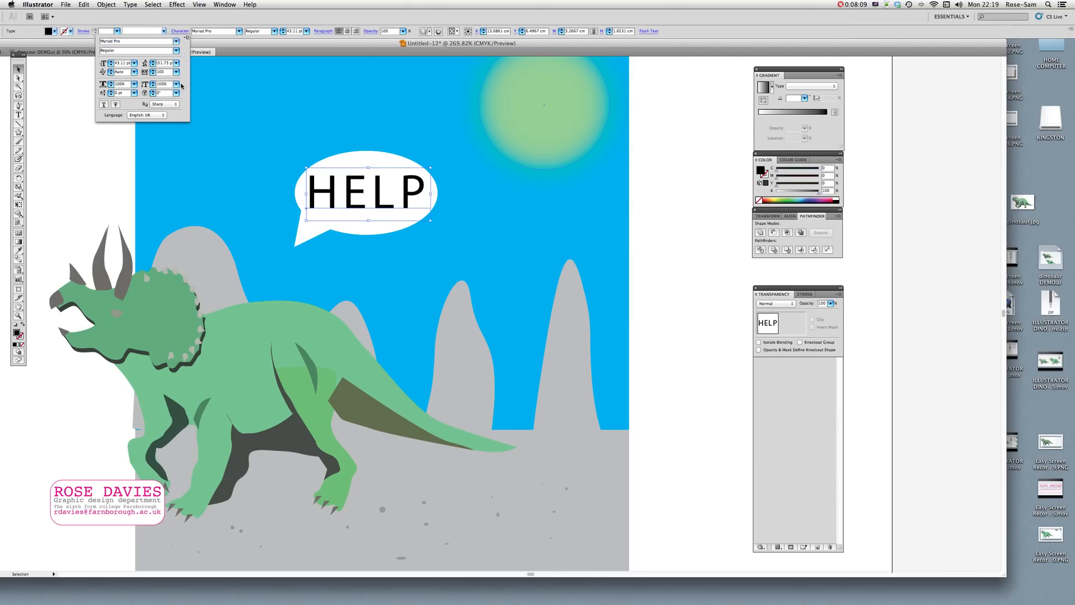
pyautogui.click(176, 84)
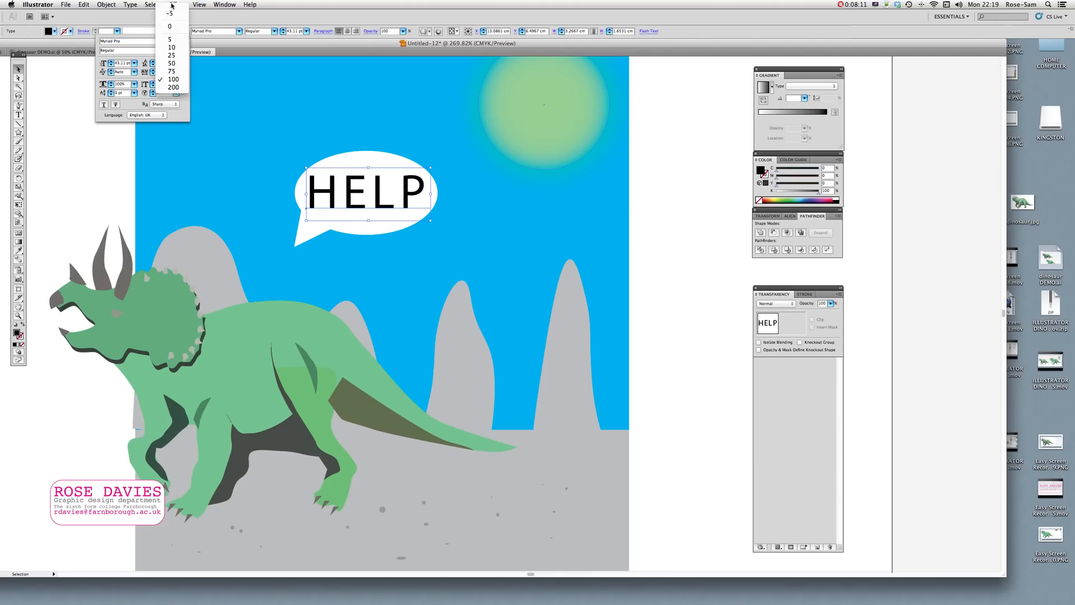
pyautogui.click(173, 40)
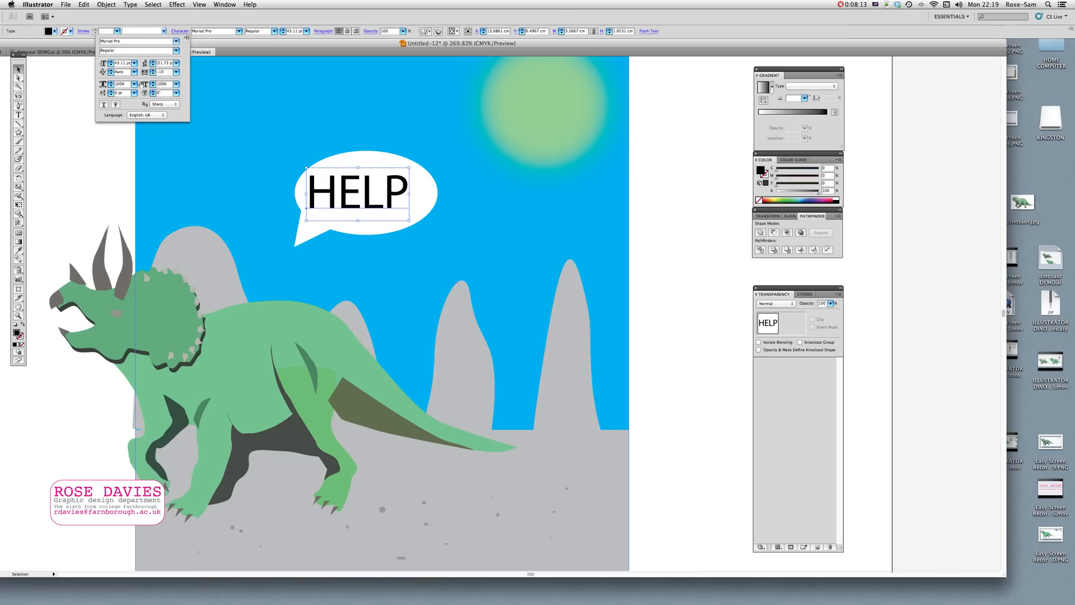
pyautogui.click(43, 76)
# - Scale the HELP text up to about 48 pt to fill the bubble and convert it to outlines
pyautogui.moveTo(377, 208); pyautogui.dragTo(423, 227)
pyautogui.moveTo(311, 167); pyautogui.dragTo(311, 169)
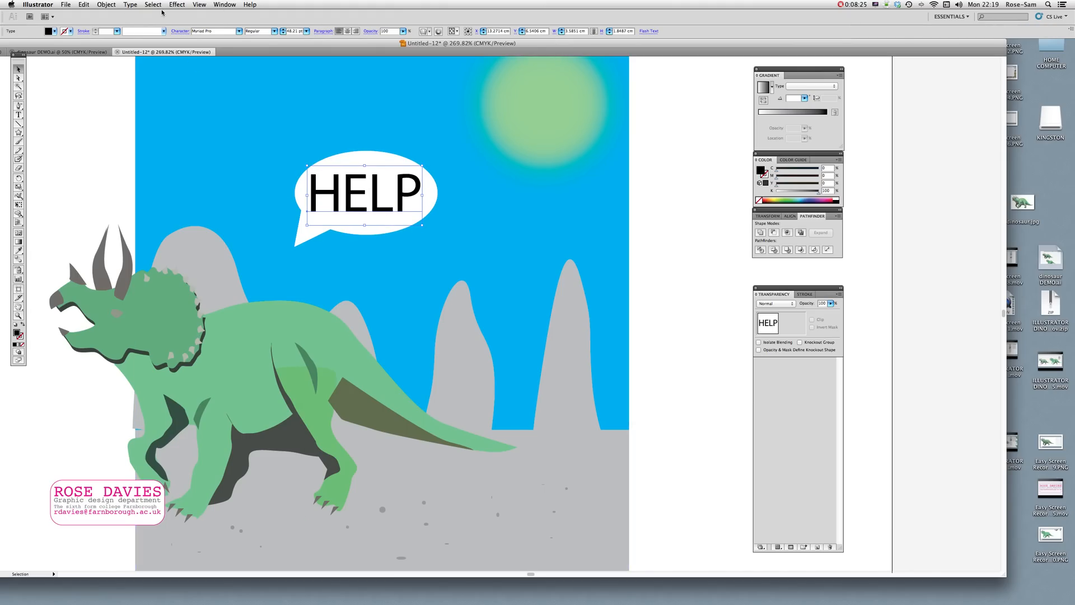
pyautogui.click(129, 5)
pyautogui.click(195, 93)
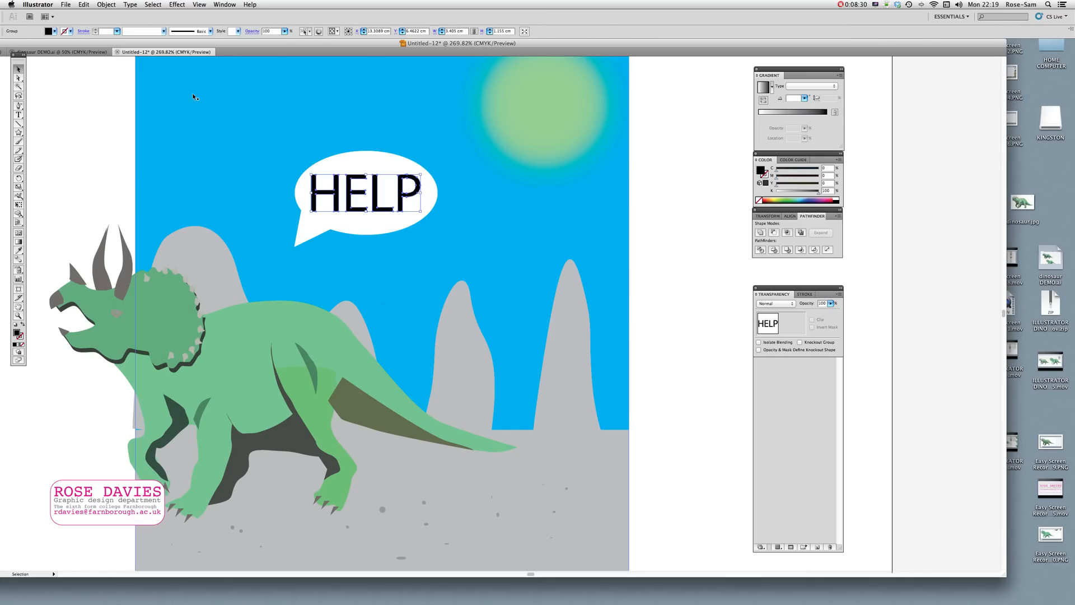
# - Ungroup the outlined HELP letters, check that letters can be selected individually, and undo any accidental move
pyautogui.click(113, 4)
pyautogui.click(119, 48)
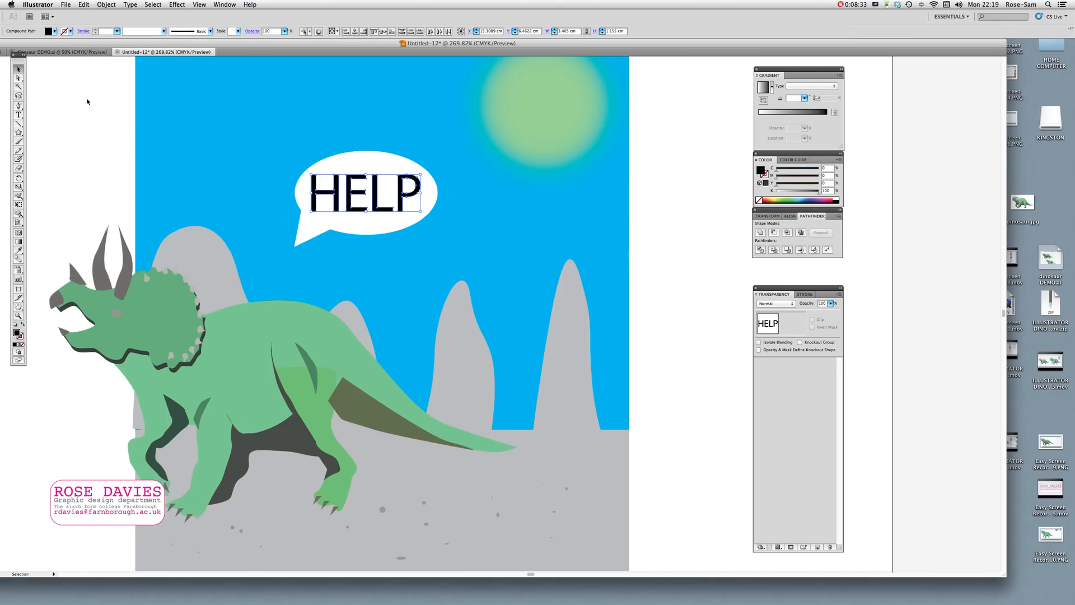
pyautogui.click(92, 98)
pyautogui.click(322, 193)
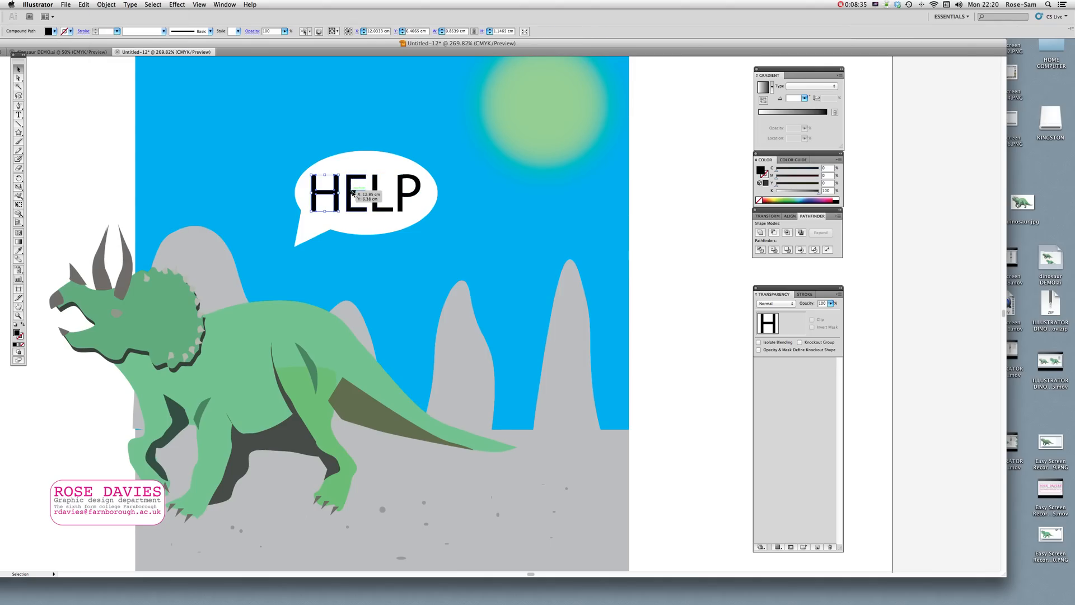
pyautogui.click(350, 194)
pyautogui.moveTo(372, 167); pyautogui.dragTo(379, 184)
pyautogui.press('super+z')
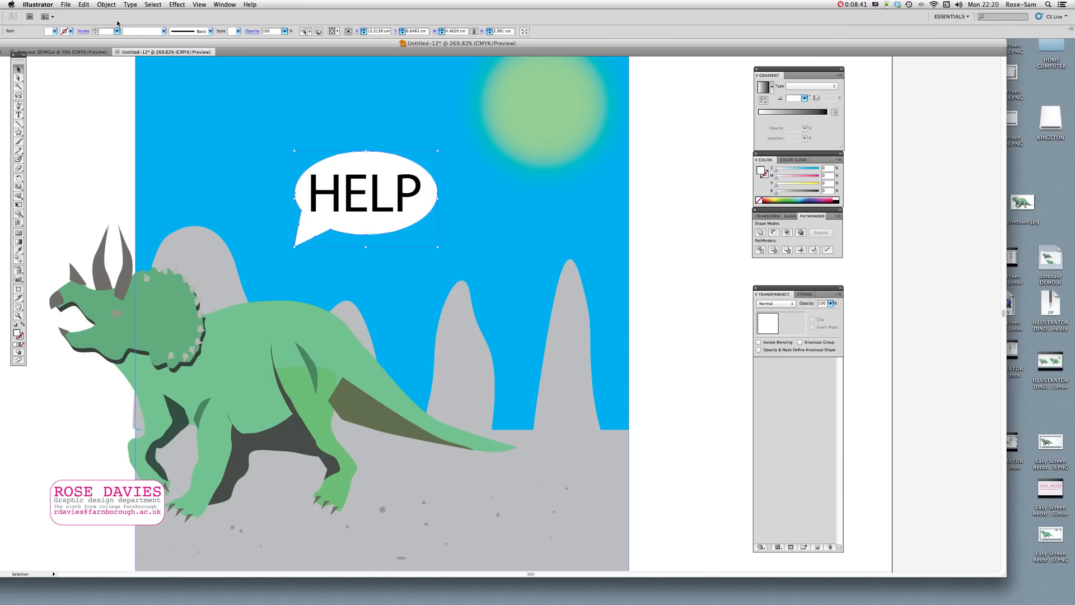
# - Lock the white speech bubble and the blue sky rectangle so neither can be selected
pyautogui.click(107, 5)
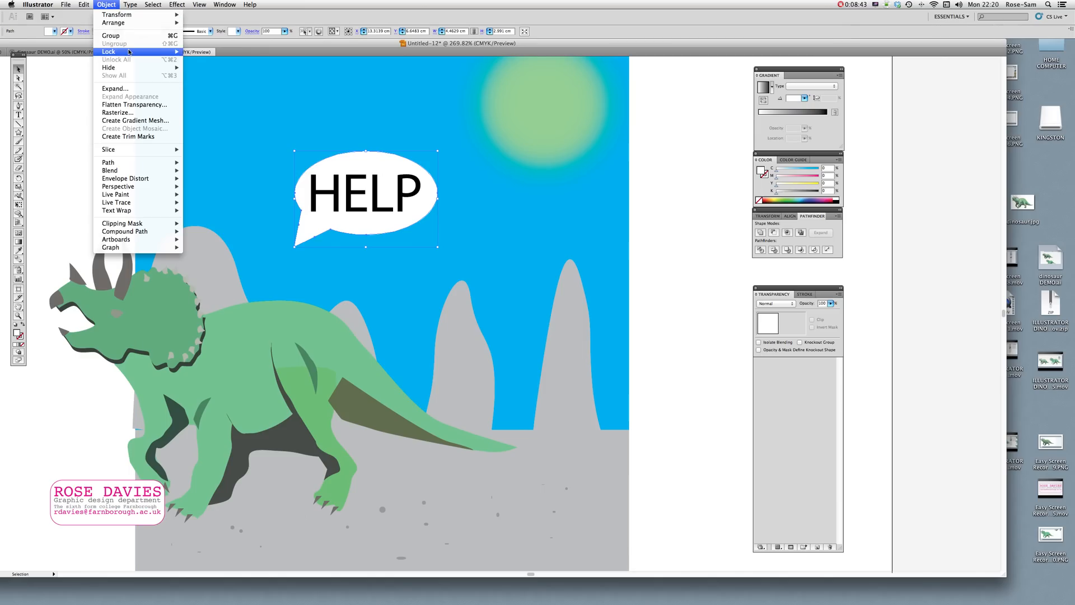
pyautogui.click(202, 51)
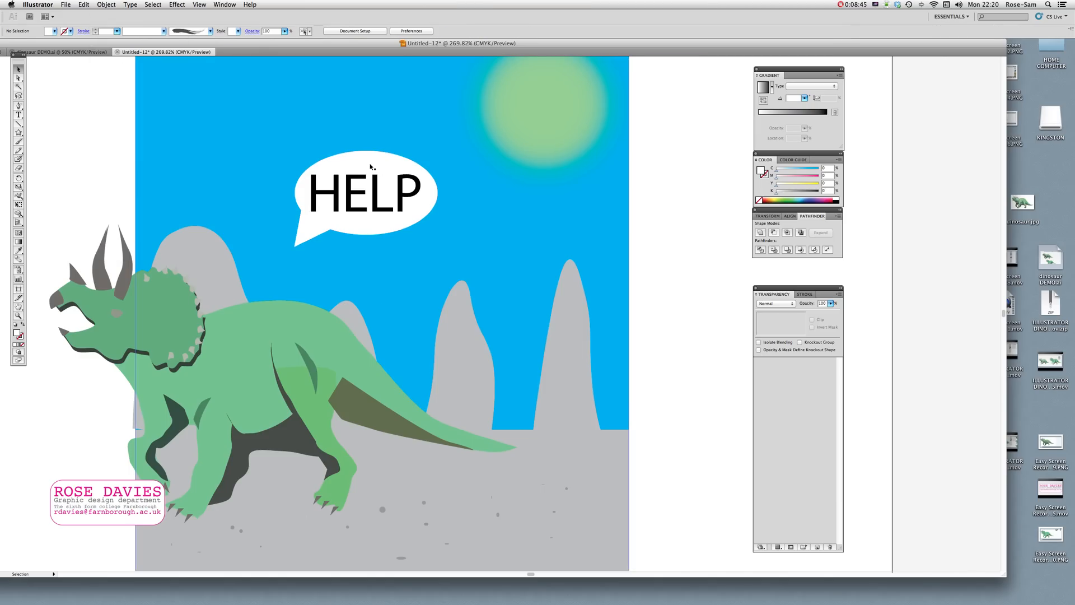
pyautogui.click(392, 182)
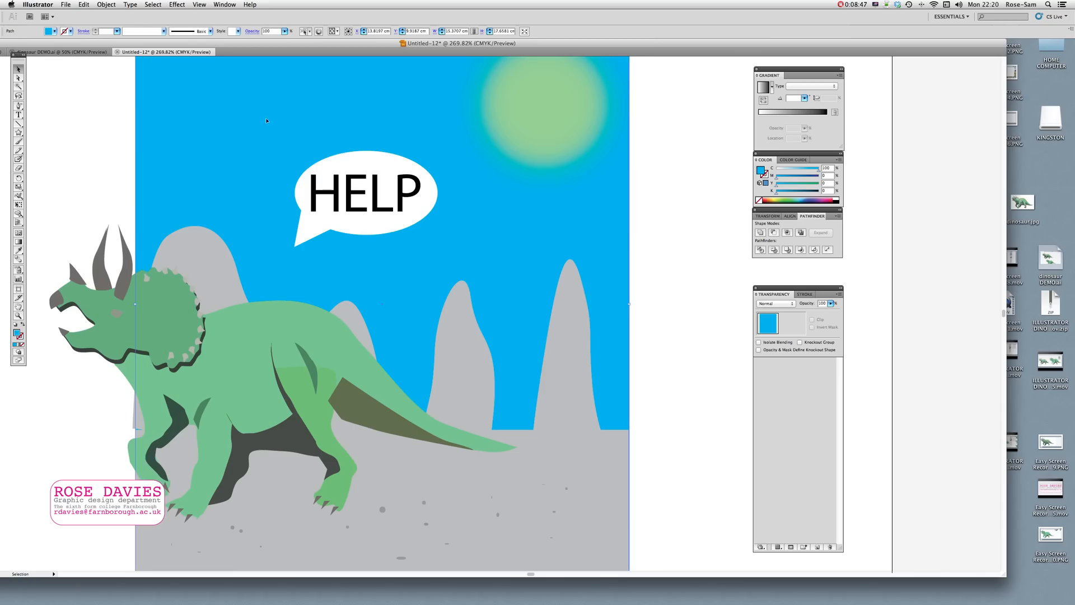
pyautogui.click(107, 4)
pyautogui.moveTo(145, 54)
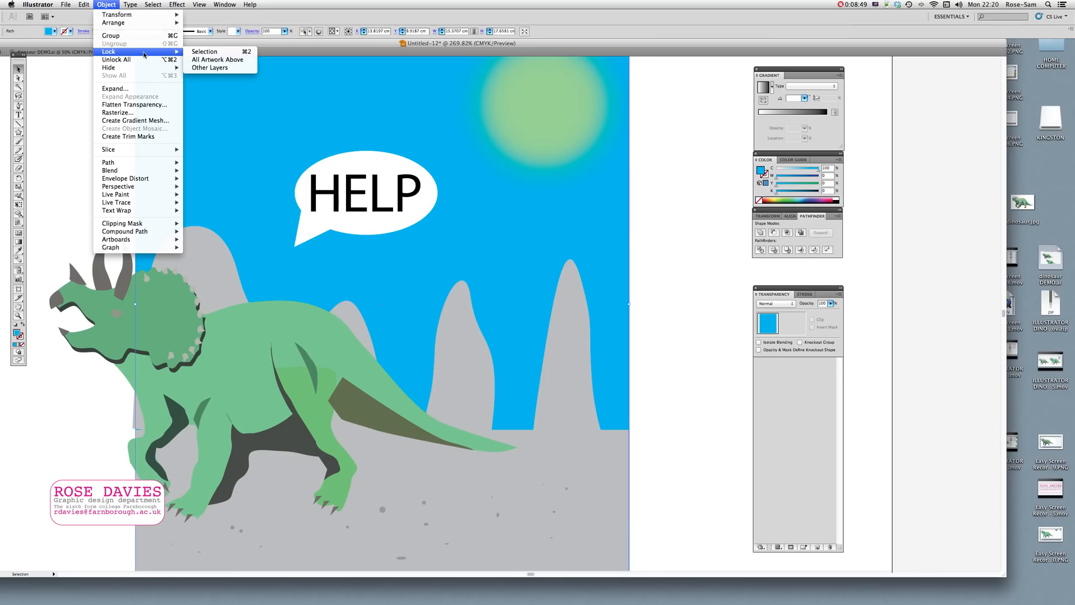
pyautogui.click(203, 54)
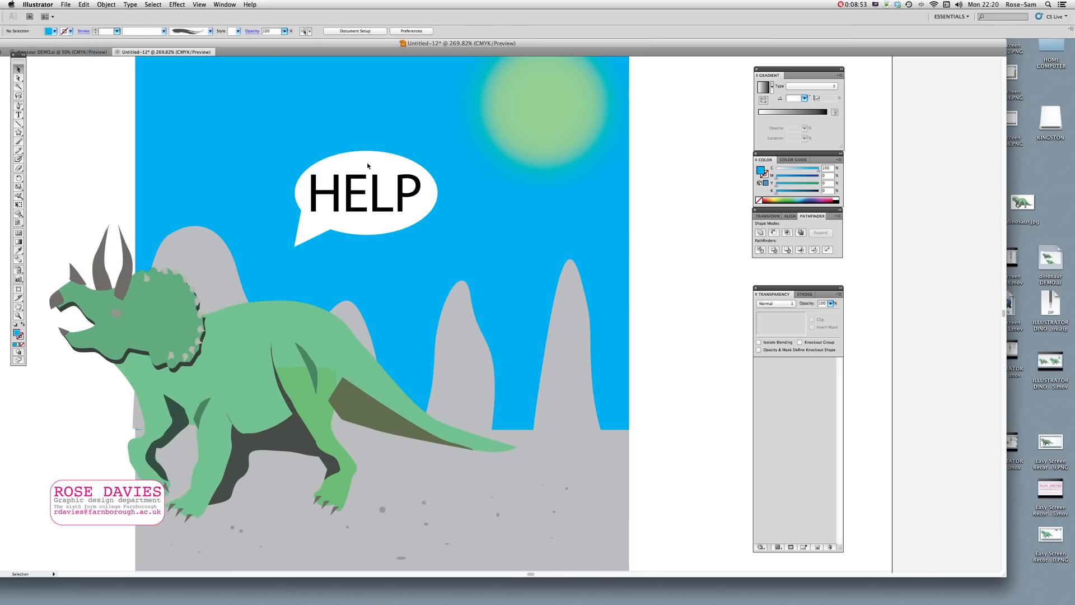
# - Try nudging the outlined letter L upward on its own, and bring it back down in line with the other letters
pyautogui.click(378, 187)
pyautogui.press('Up')
pyautogui.press('Up')
pyautogui.press('Up')
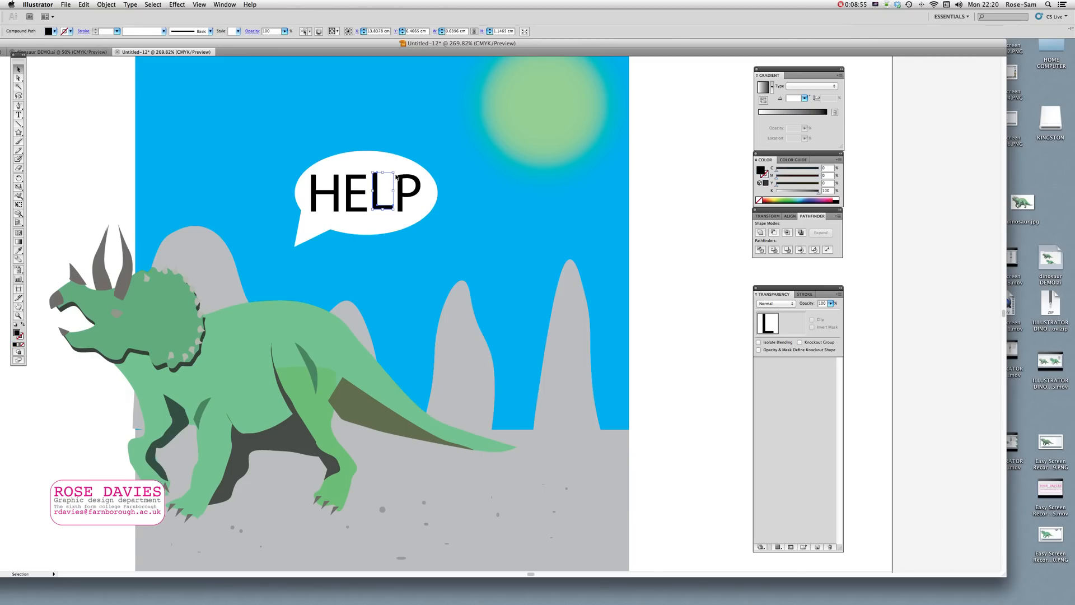
pyautogui.press('Down')
pyautogui.press('Down')
pyautogui.press('Down')
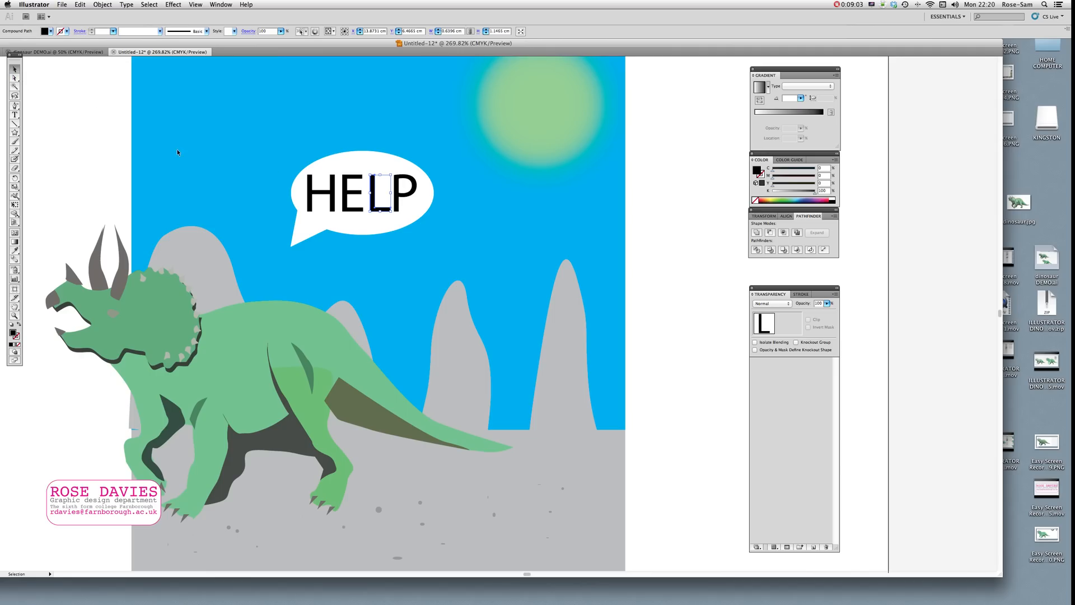
# - Directly select the inner counter path of the letter P and delete it to leave the bowl solid
pyautogui.click(415, 180)
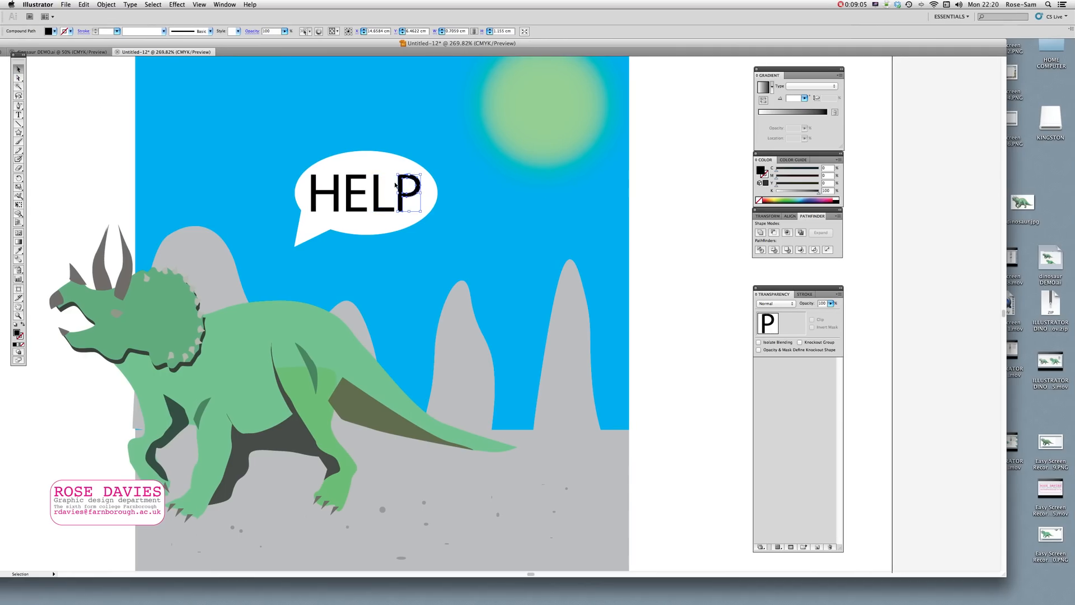
pyautogui.click(558, 198)
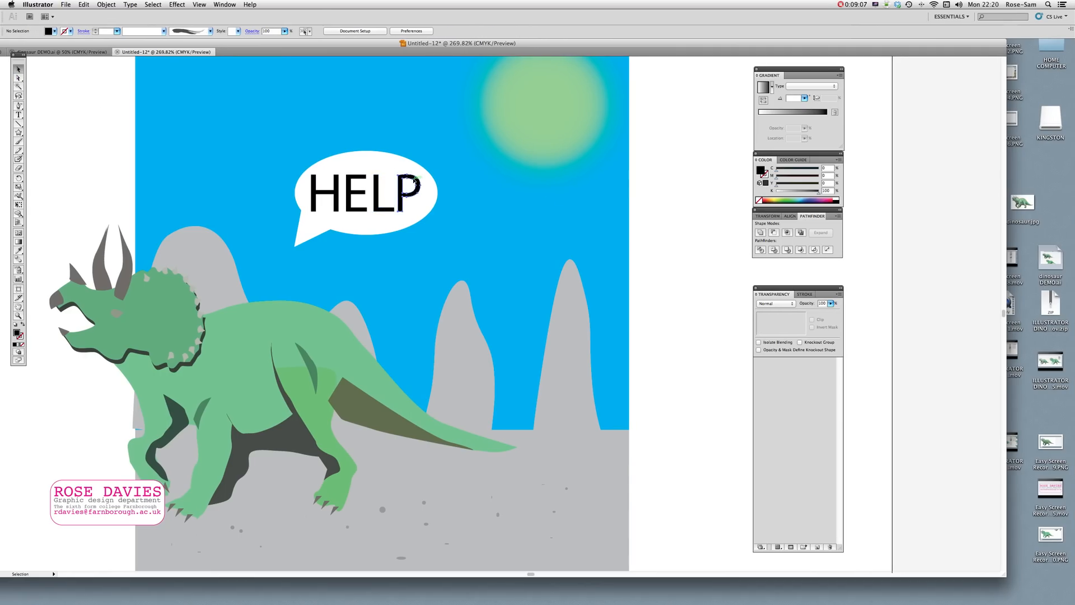
pyautogui.click(396, 187)
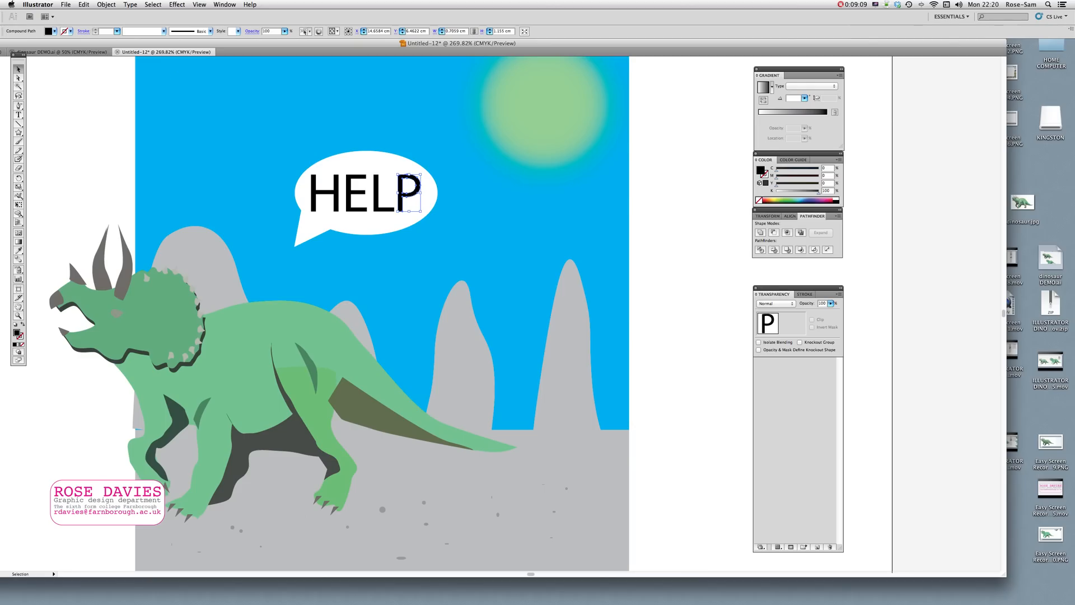
pyautogui.click(18, 78)
pyautogui.click(457, 189)
pyautogui.click(408, 178)
pyautogui.hscroll(-3, 464, 215)
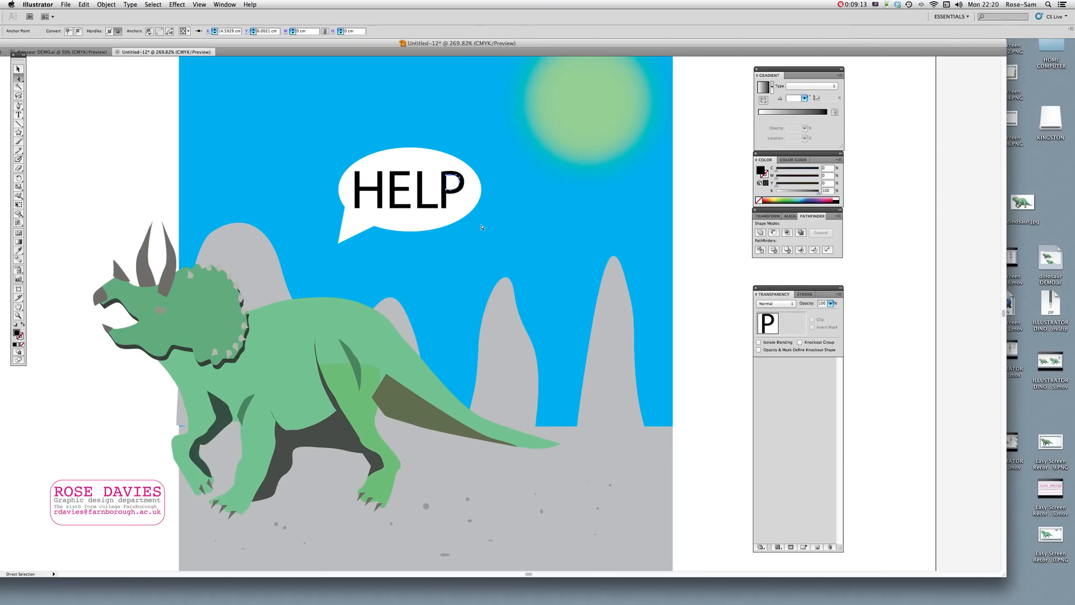
pyautogui.hscroll(-5, 481, 226)
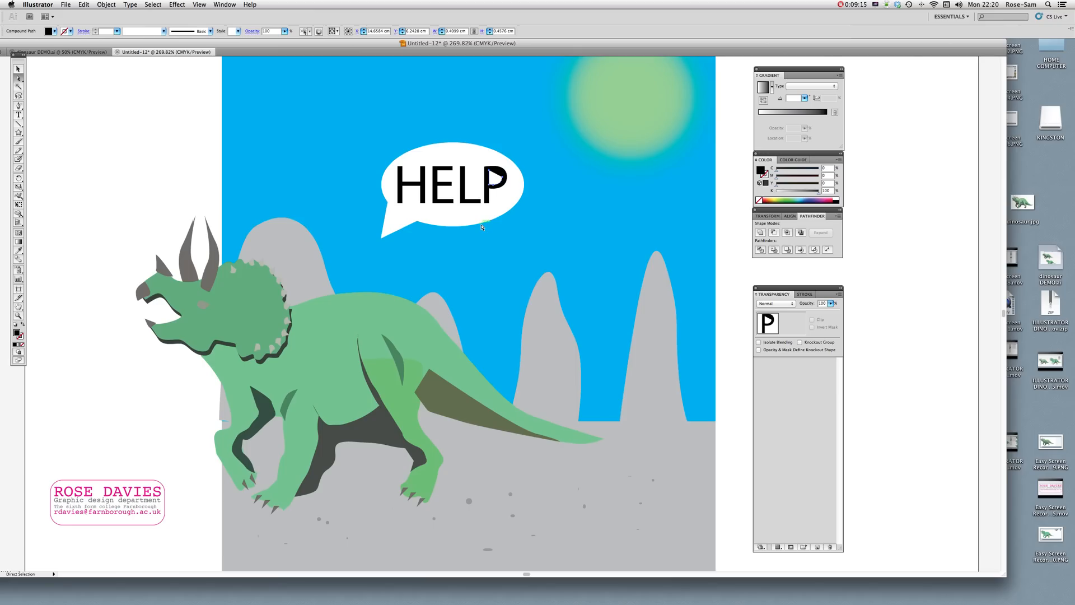
pyautogui.press('Delete')
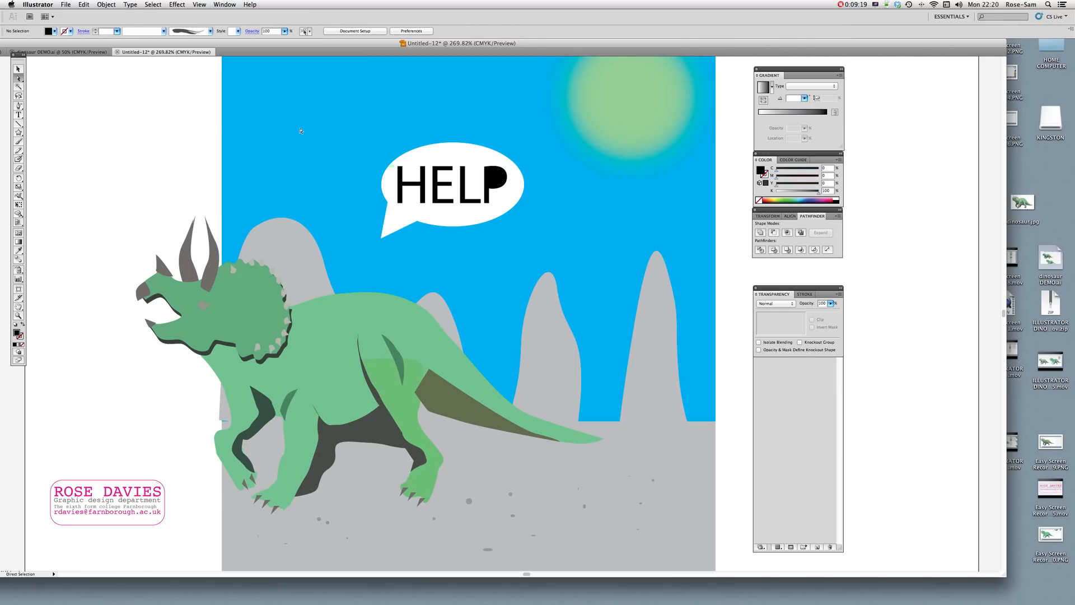
# - Directly select the bottom anchor points of the P's stem and move them down to lengthen the stem
pyautogui.press('v')
pyautogui.click(18, 78)
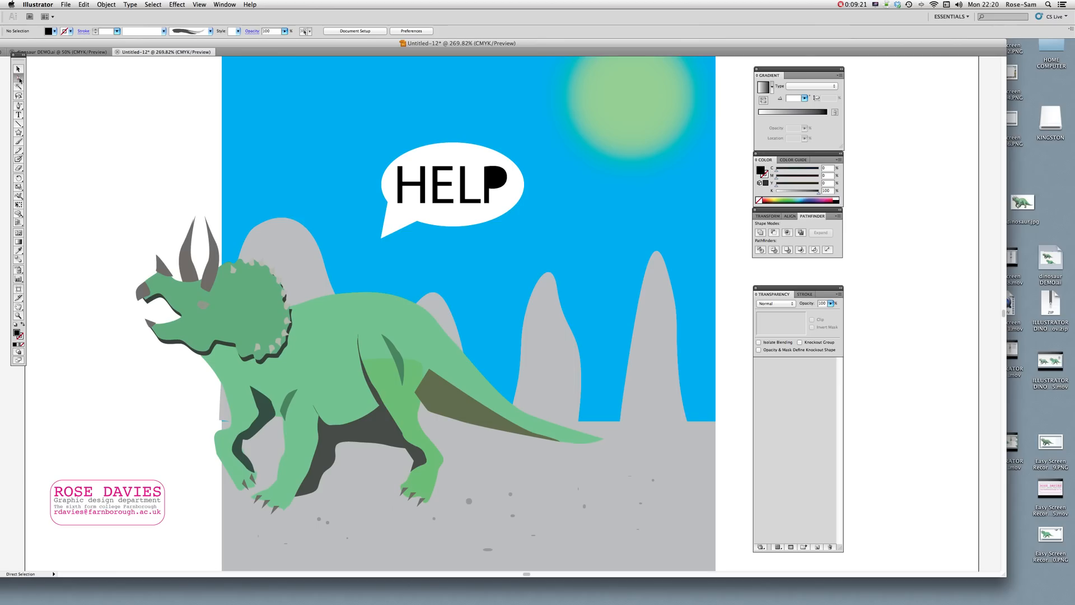
pyautogui.click(485, 197)
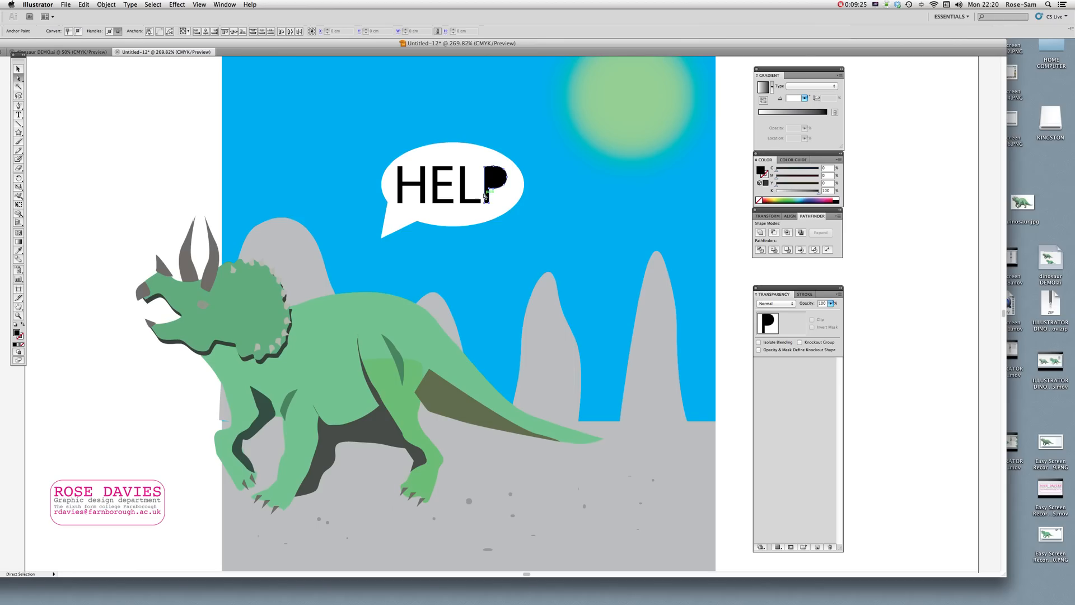
pyautogui.press('Down')
pyautogui.press('Down')
pyautogui.press('Down')
pyautogui.press('Down')
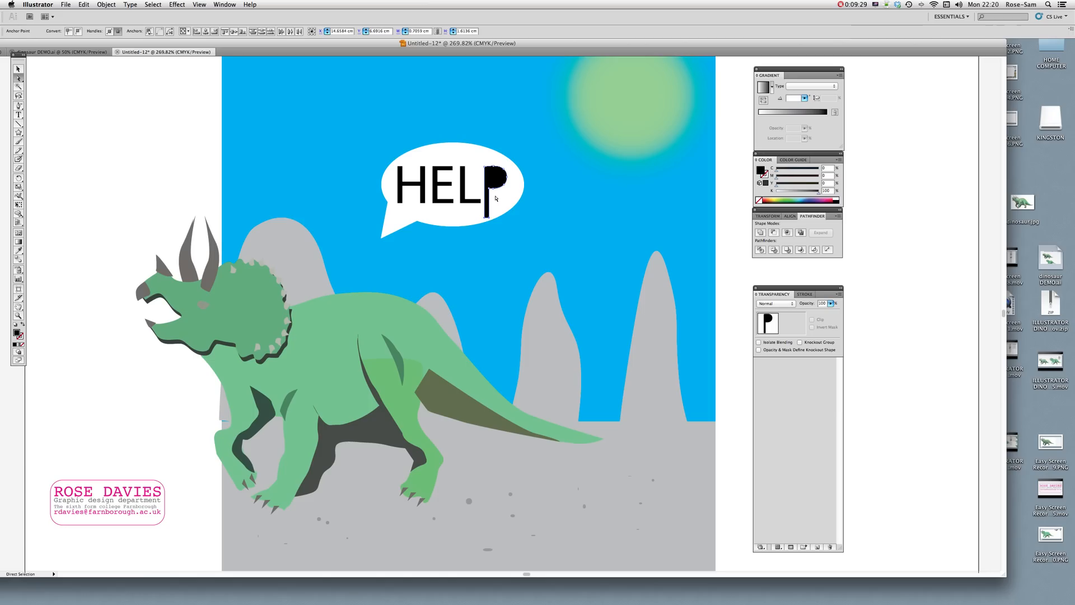
pyautogui.click(456, 92)
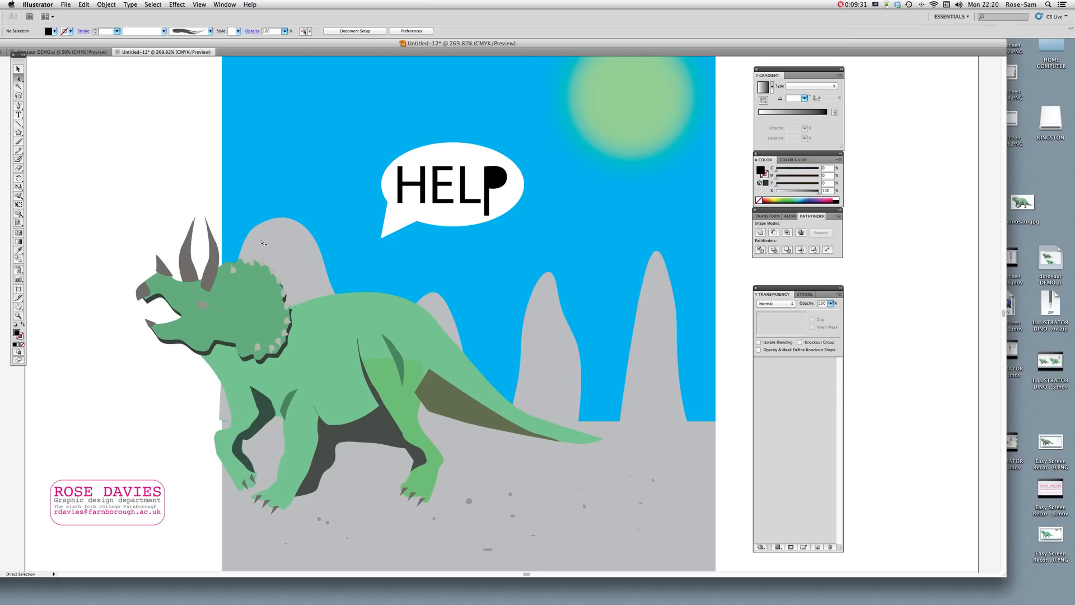
# - Rotate the letters H, E and L individually by a few degrees for an uneven, hand-made look
pyautogui.click(420, 182)
pyautogui.press('v')
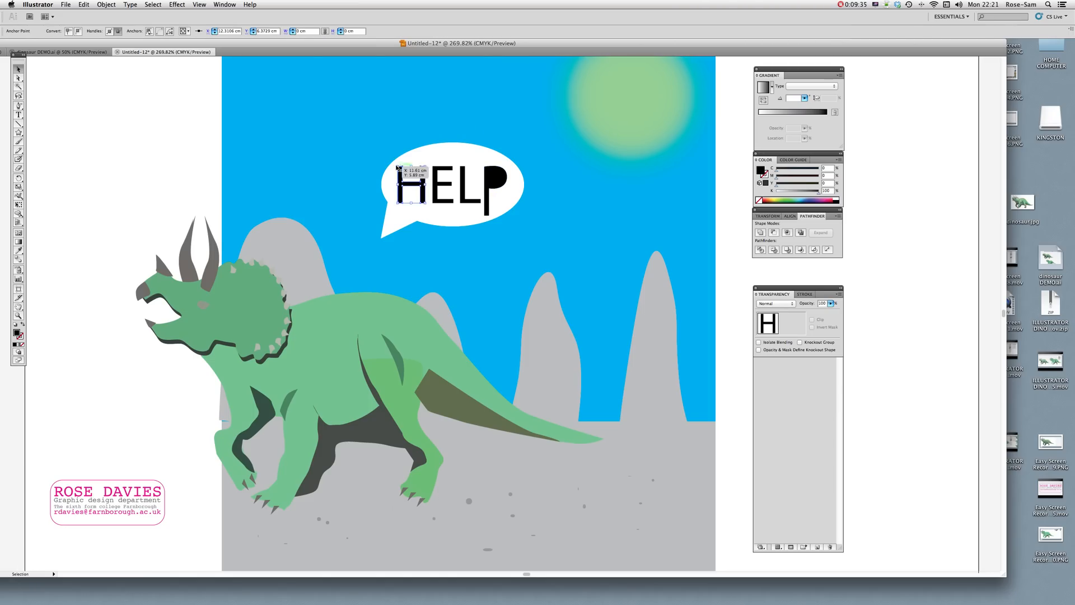
pyautogui.click(447, 186)
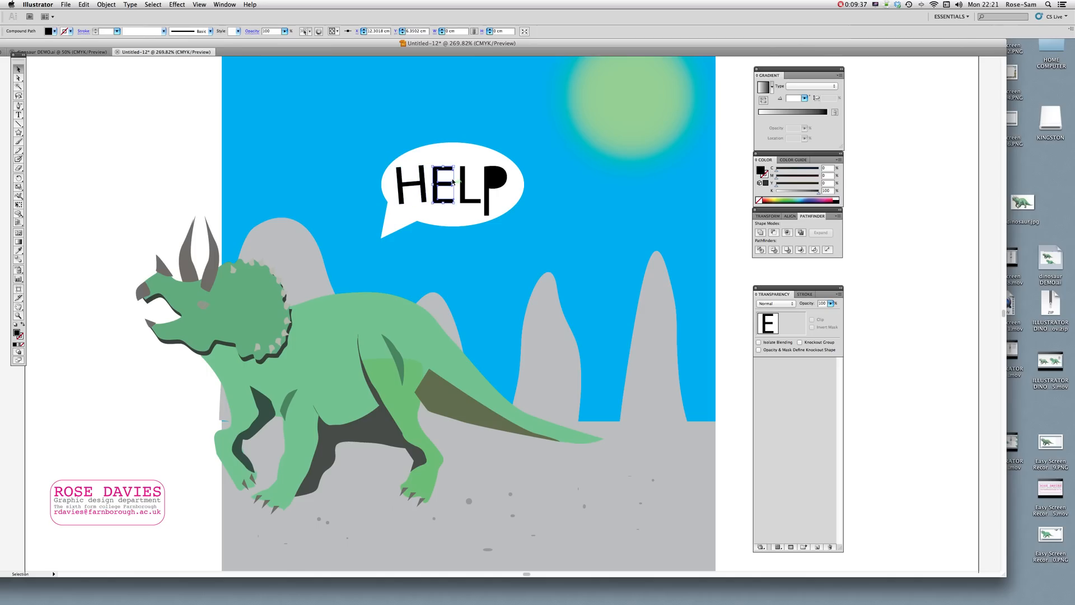
pyautogui.click(464, 173)
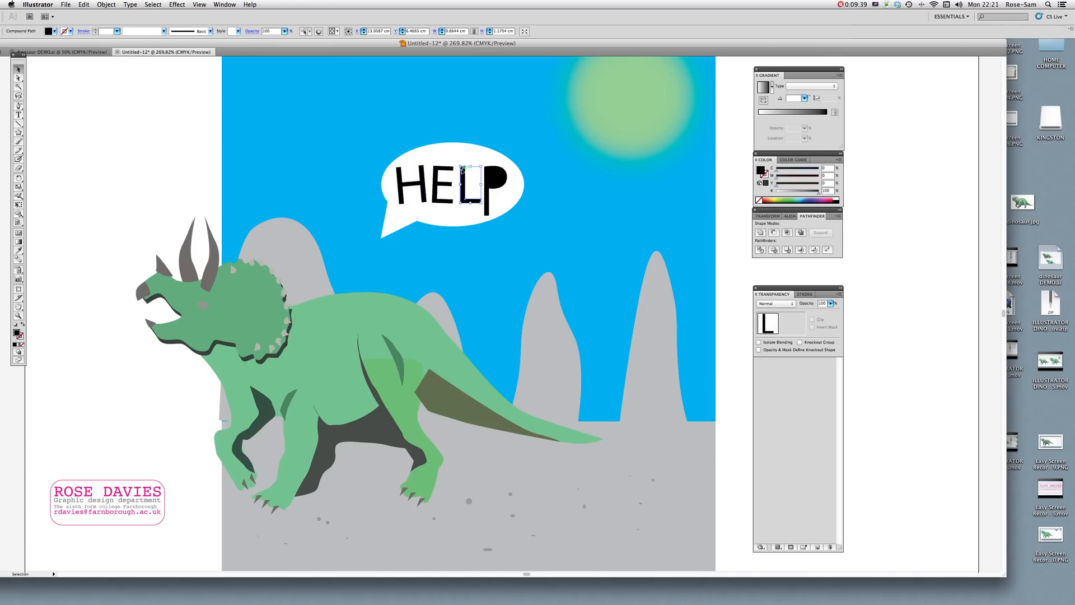
pyautogui.moveTo(459, 164); pyautogui.dragTo(456, 166)
pyautogui.click(330, 176)
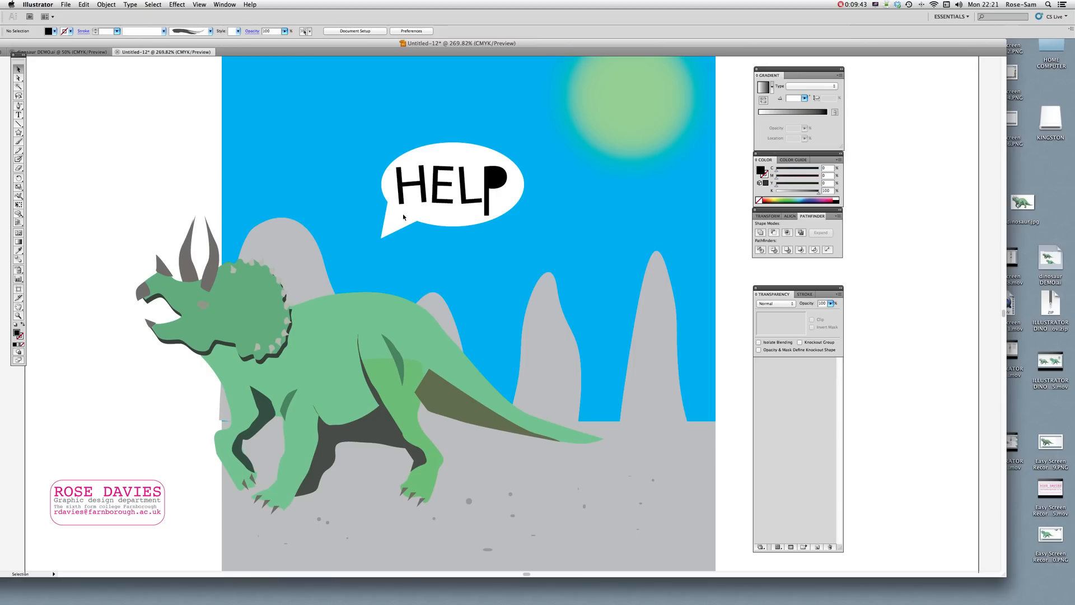
# - Select all four HELP letters and duplicate them with a slight upward offset over the originals
pyautogui.click(18, 306)
pyautogui.moveTo(462, 232); pyautogui.dragTo(369, 248)
pyautogui.click(19, 70)
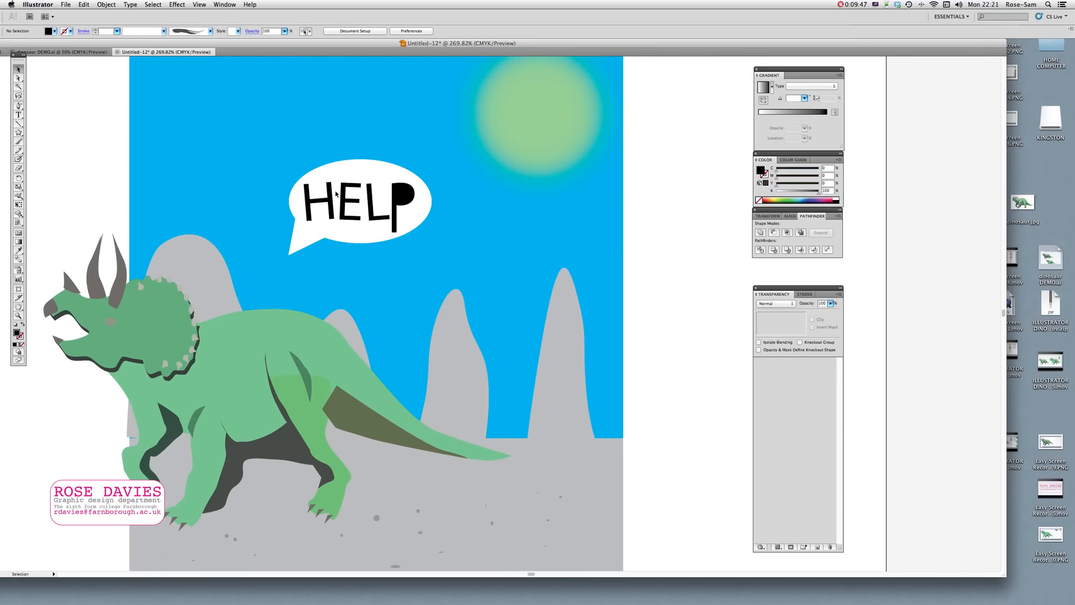
pyautogui.click(329, 196)
pyautogui.keyDown('shift'); pyautogui.click(349, 201); pyautogui.keyUp('shift')
pyautogui.keyDown('shift'); pyautogui.click(374, 204); pyautogui.keyUp('shift')
pyautogui.keyDown('shift'); pyautogui.click(404, 196); pyautogui.keyUp('shift')
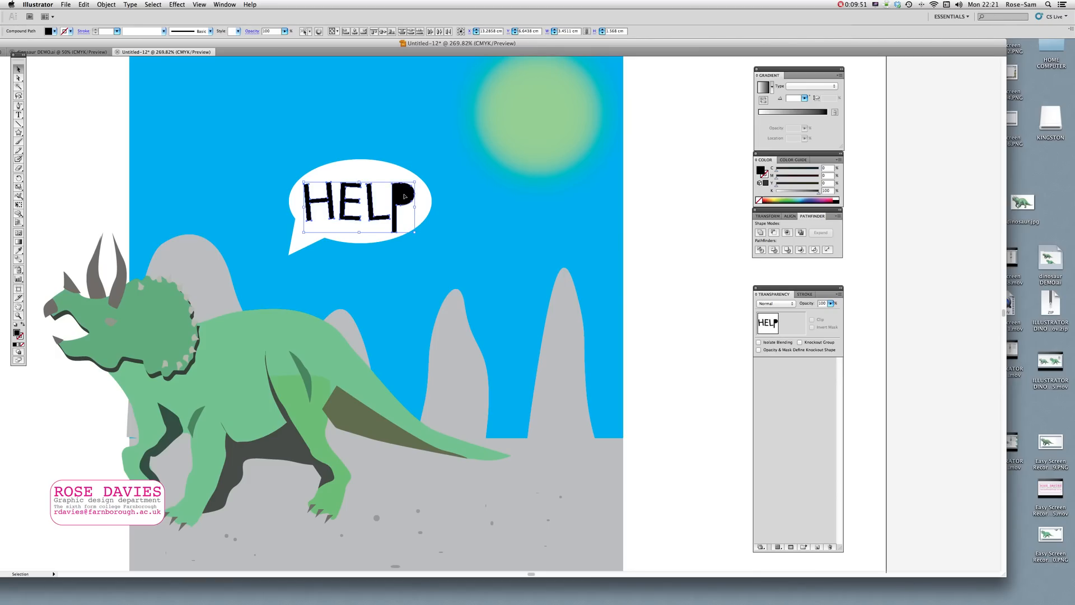
pyautogui.moveTo(405, 194); pyautogui.dragTo(404, 191)
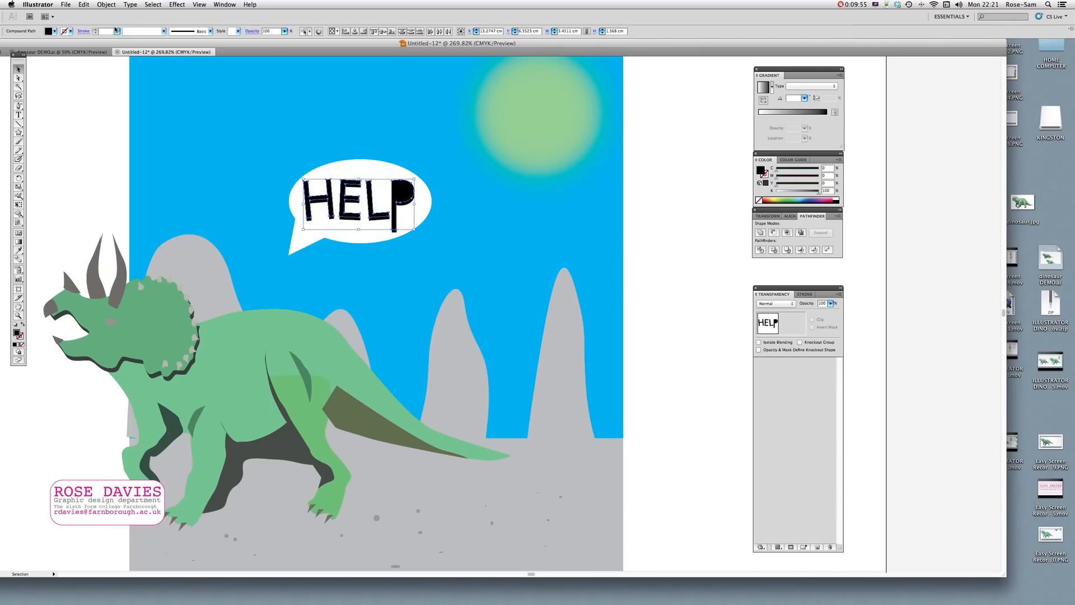
# - Group the duplicated HELP letters and move the group out of the bubble onto the sky beside it
pyautogui.click(115, 5)
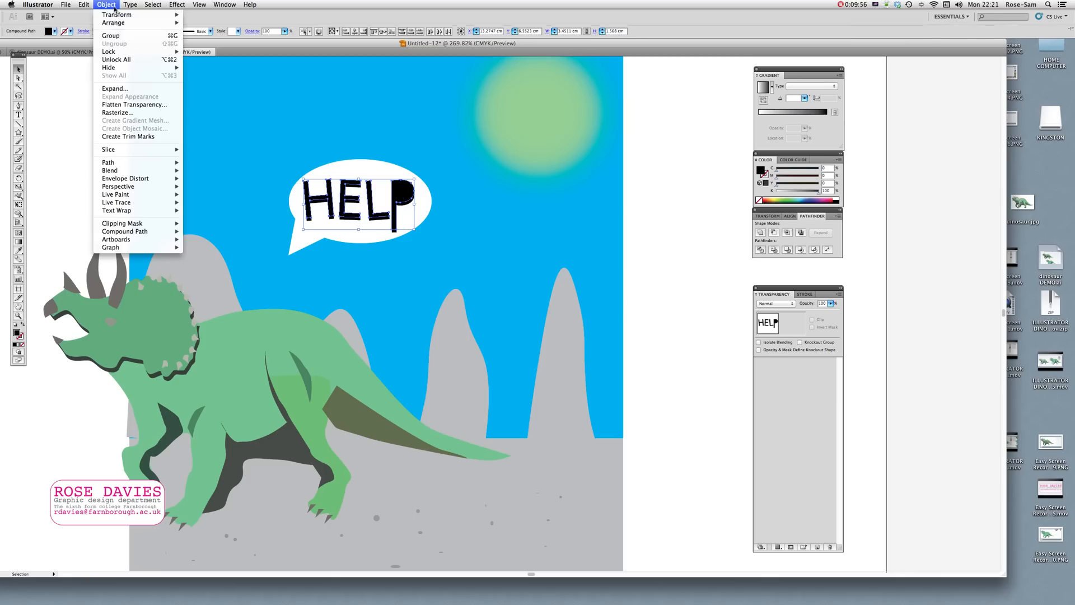
pyautogui.click(114, 37)
pyautogui.moveTo(401, 198); pyautogui.dragTo(552, 199)
# - Group the four original HELP letters and move the duplicate group back over them, slightly offset like a shadow
pyautogui.click(325, 201)
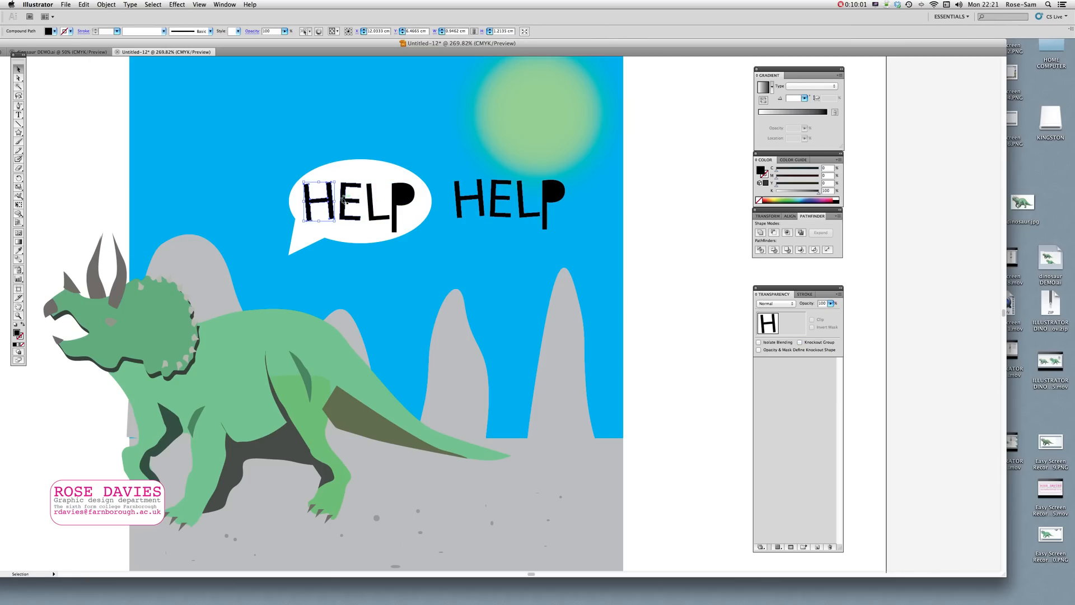
pyautogui.keyDown('shift'); pyautogui.click(351, 203); pyautogui.keyUp('shift')
pyautogui.keyDown('shift'); pyautogui.click(371, 203); pyautogui.keyUp('shift')
pyautogui.keyDown('shift'); pyautogui.click(400, 198); pyautogui.keyUp('shift')
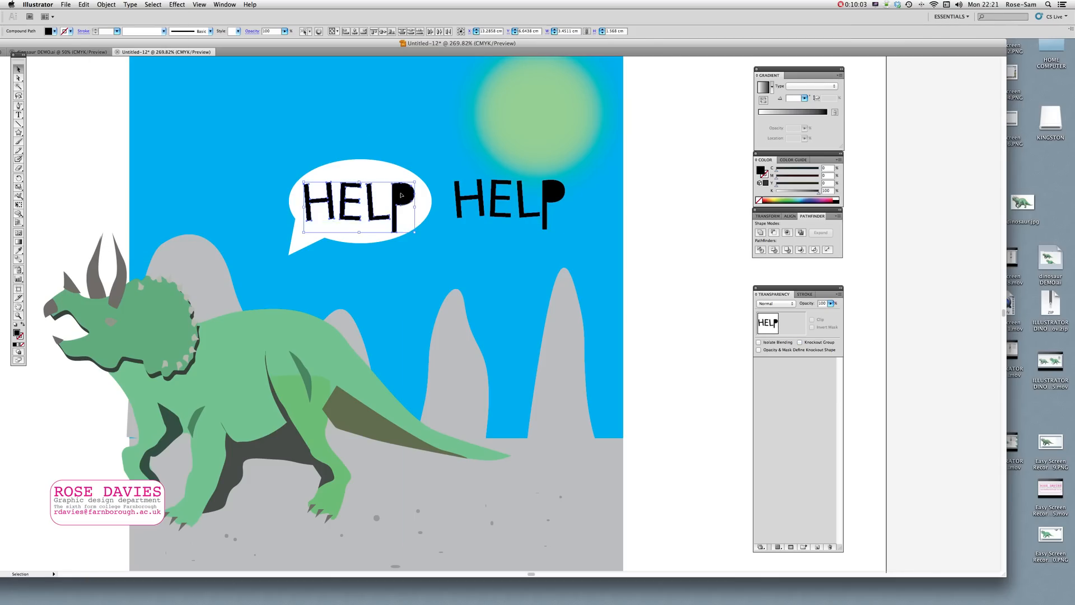
pyautogui.press('super+g')
pyautogui.moveTo(478, 200); pyautogui.dragTo(313, 200)
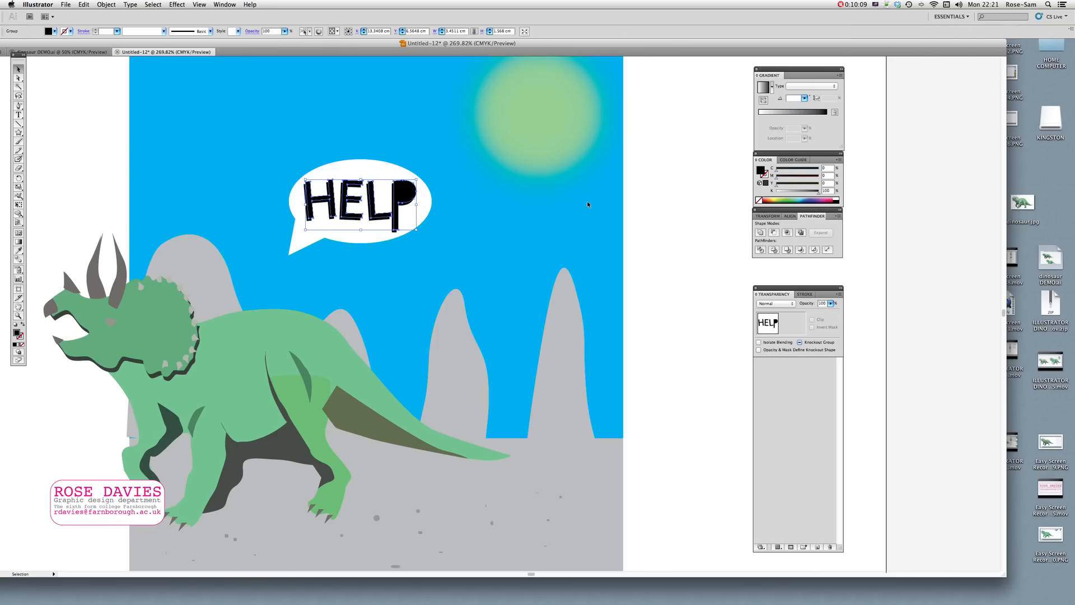
pyautogui.click(670, 216)
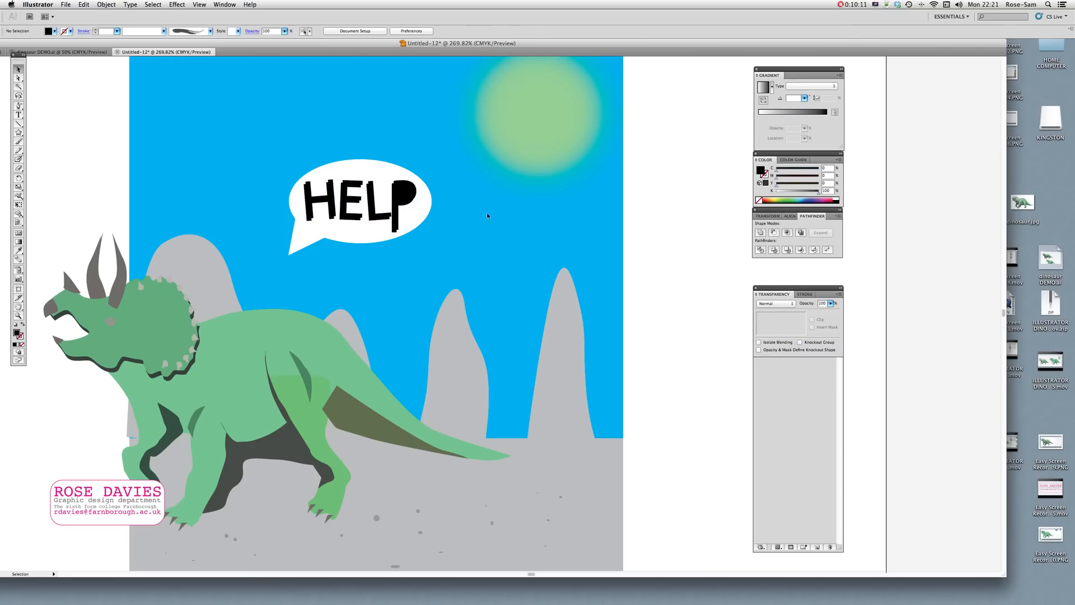
# - Try a white fill on the front HELP group
pyautogui.click(403, 194)
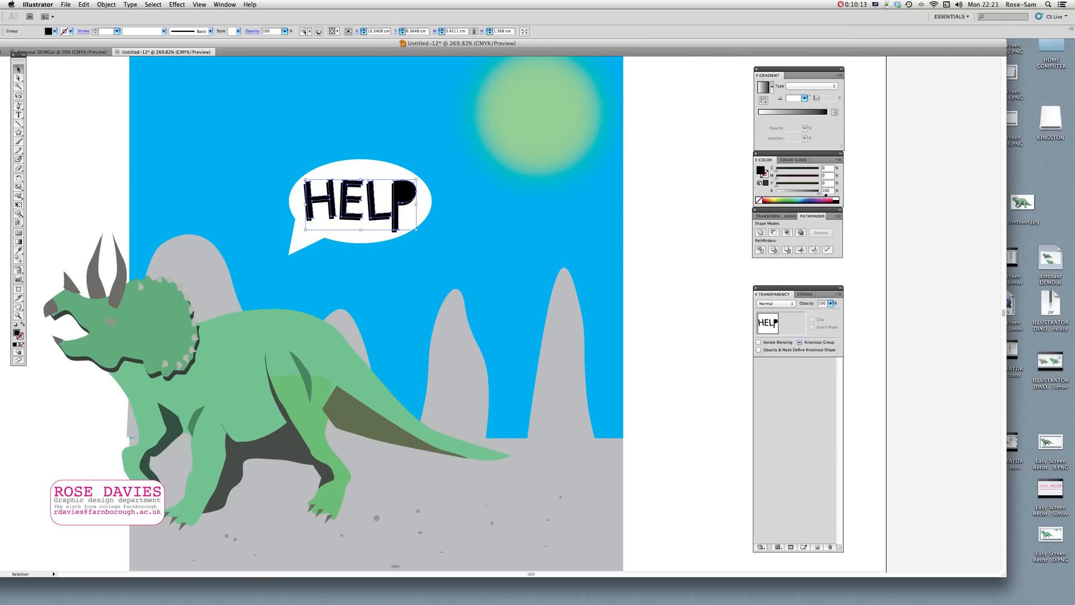
pyautogui.click(838, 198)
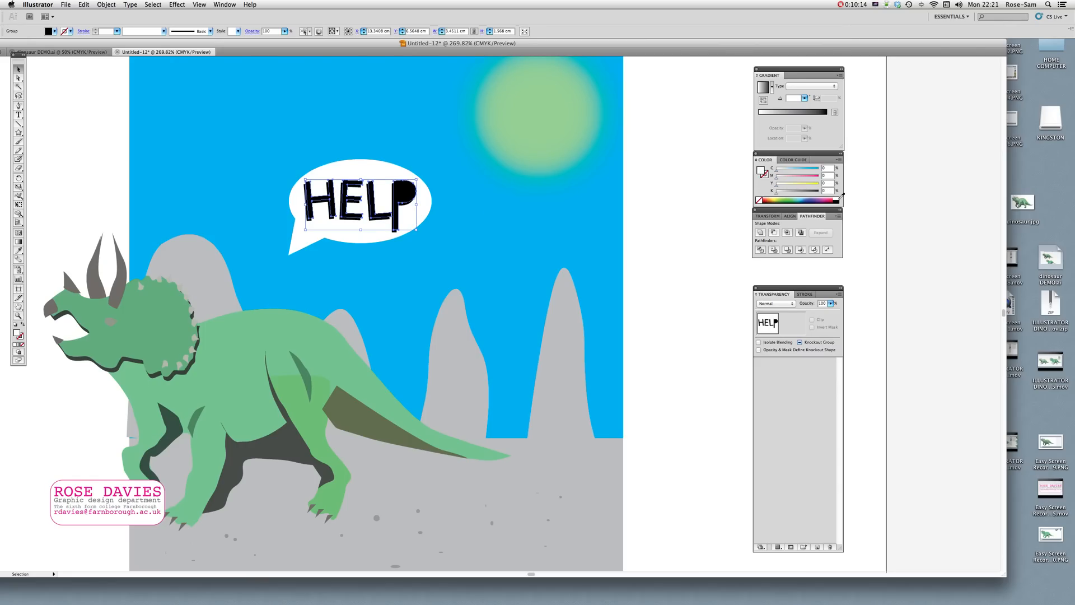
pyautogui.click(700, 215)
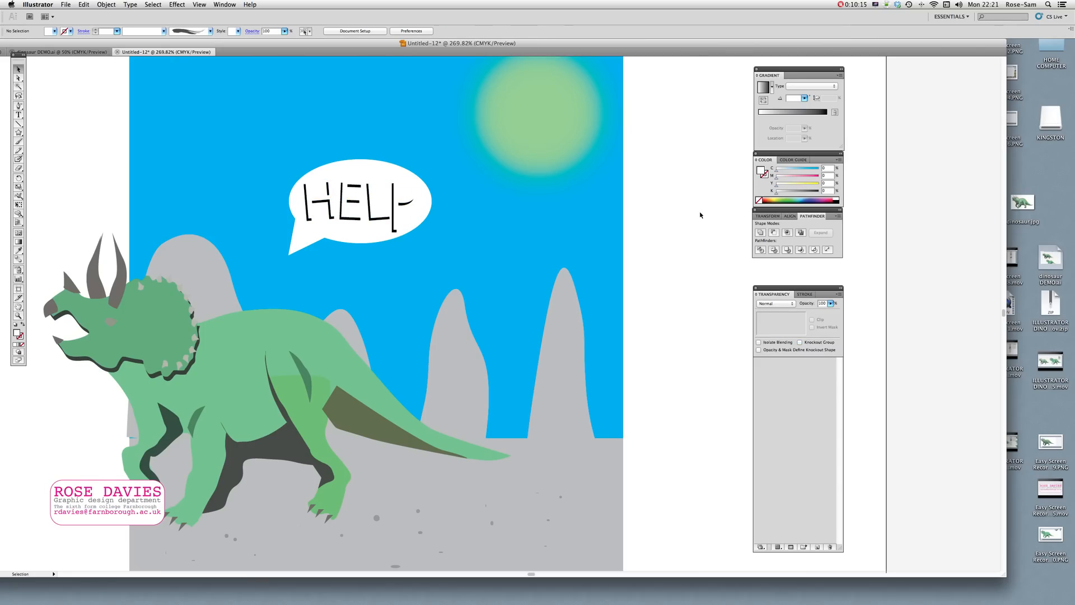
# - Fill the front HELP group with a mid blue of about 76% cyan and 48% magenta over the black copy
pyautogui.click(322, 191)
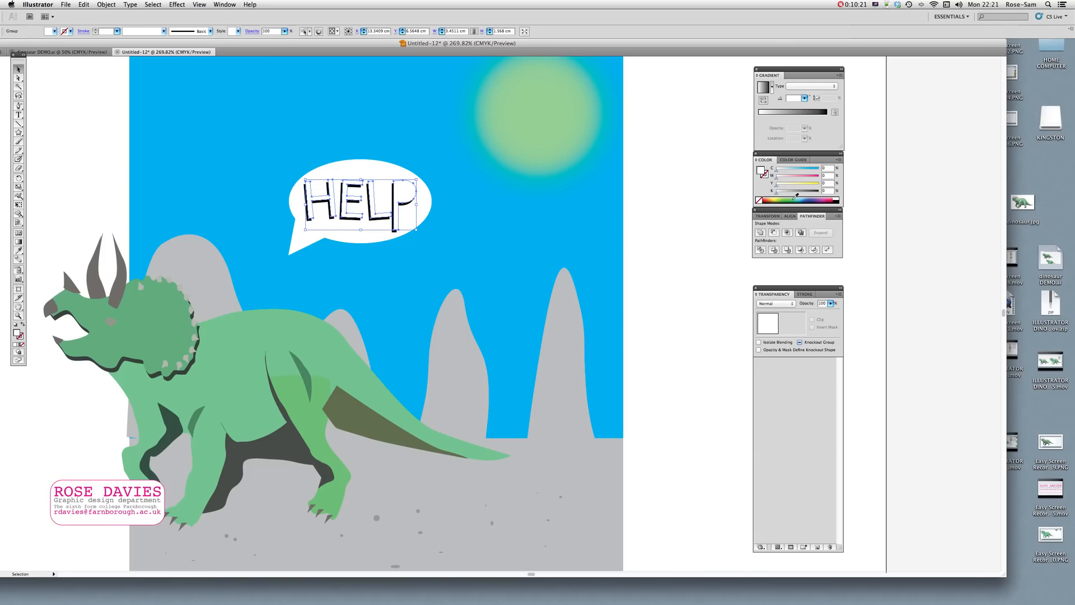
pyautogui.click(811, 199)
pyautogui.click(805, 199)
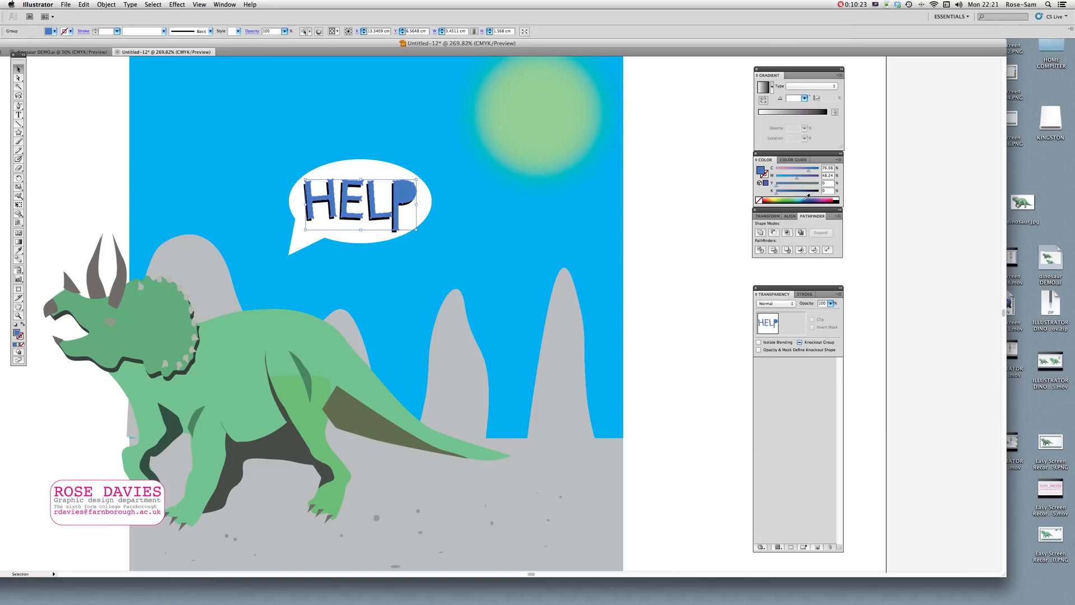
pyautogui.click(108, 106)
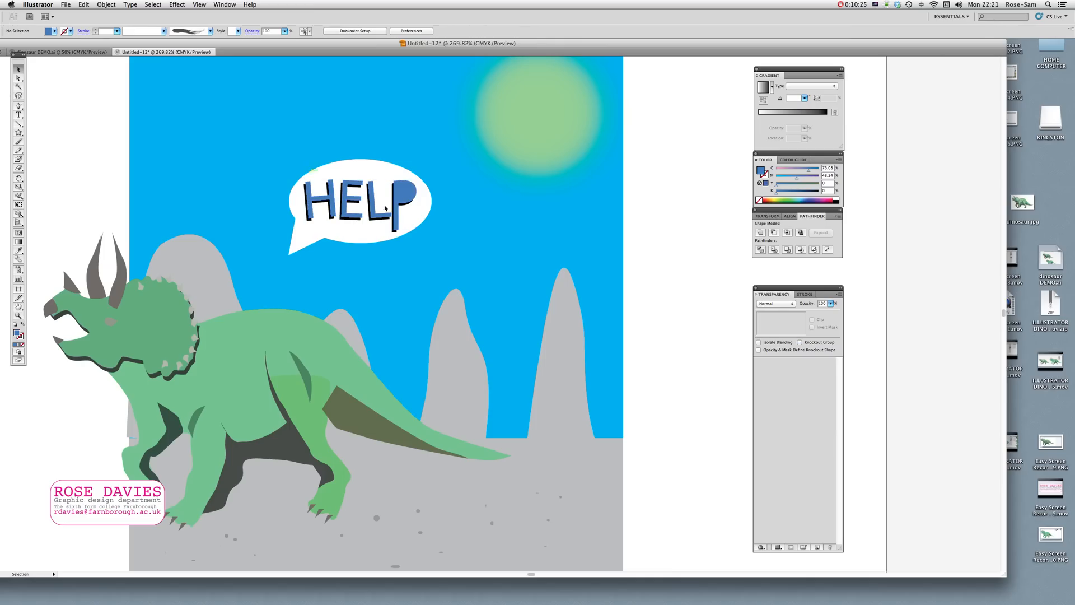
# - Give the black HELP shadow group a black stroke and set its weight to 3 pt
pyautogui.click(340, 221)
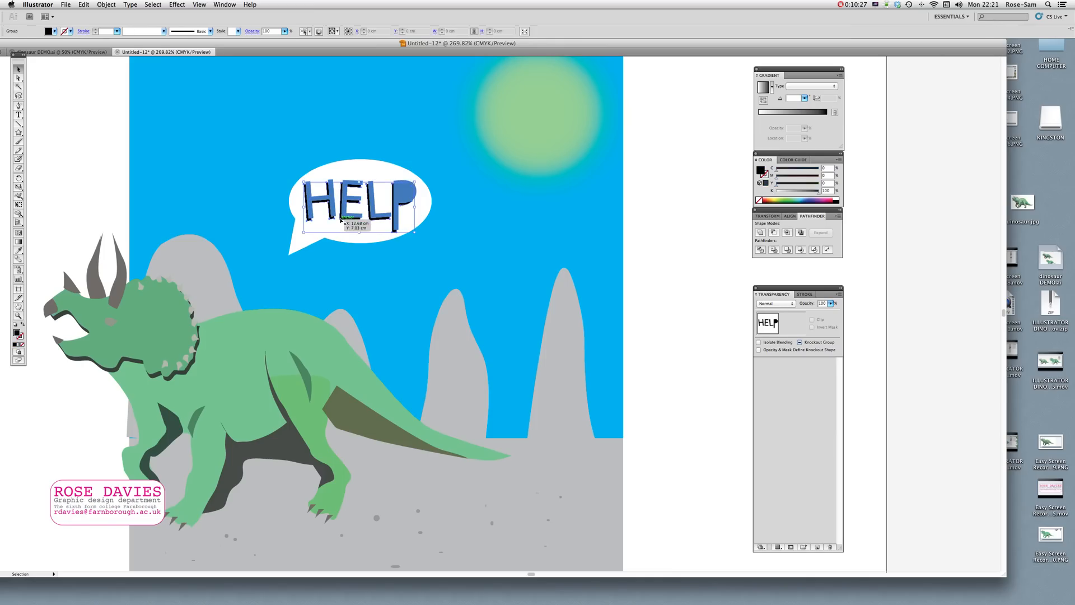
pyautogui.moveTo(16, 332); pyautogui.dragTo(22, 337)
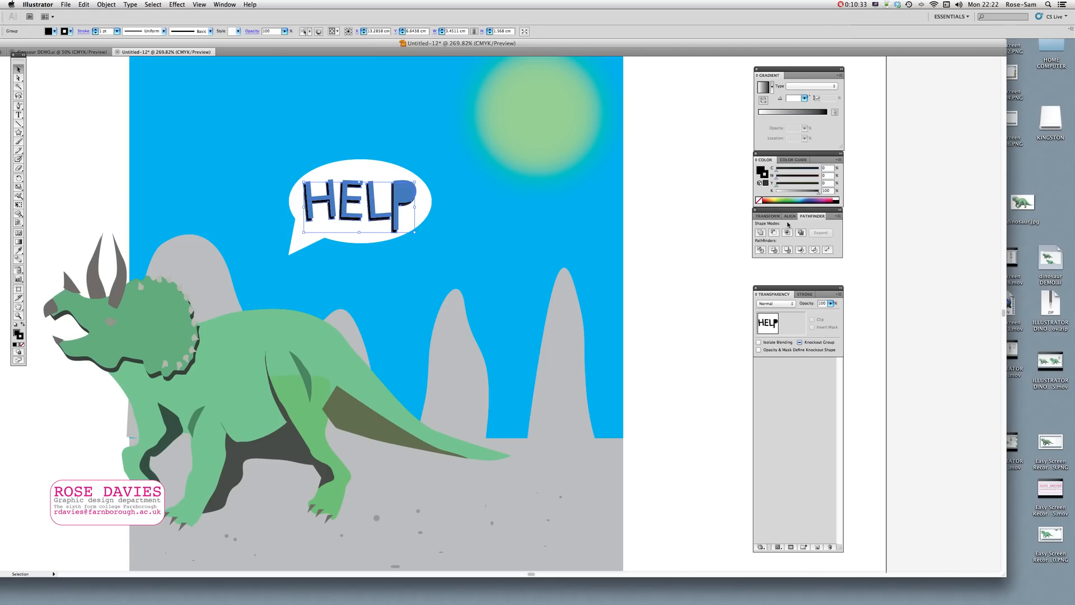
pyautogui.click(220, 5)
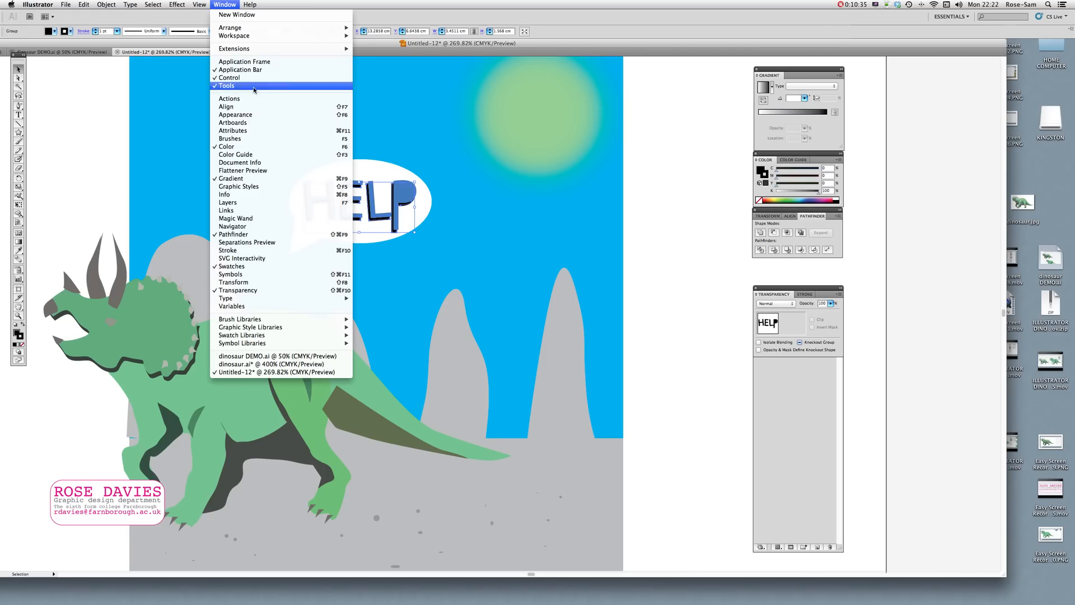
pyautogui.click(276, 251)
pyautogui.click(782, 302)
pyautogui.click(783, 302)
pyautogui.click(712, 299)
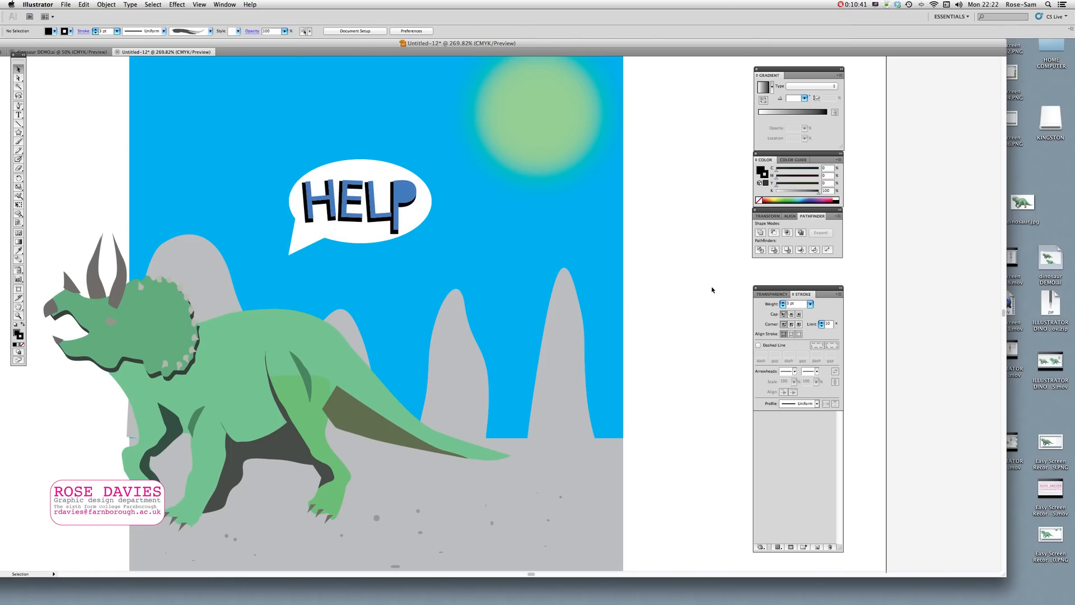
# - Examine the overall poster composition beside the reference version and frame the whole poster in view
pyautogui.click(18, 307)
pyautogui.press('super+minus')
pyautogui.press('super+minus')
pyautogui.press('super+minus')
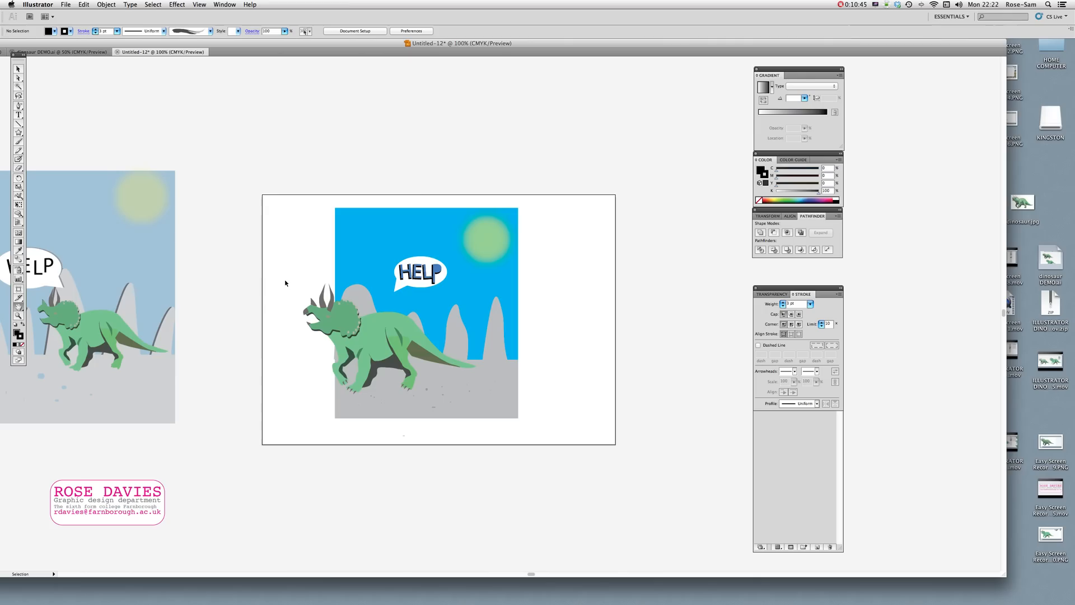
pyautogui.moveTo(51, 267); pyautogui.dragTo(39, 280)
pyautogui.moveTo(424, 292); pyautogui.dragTo(415, 299)
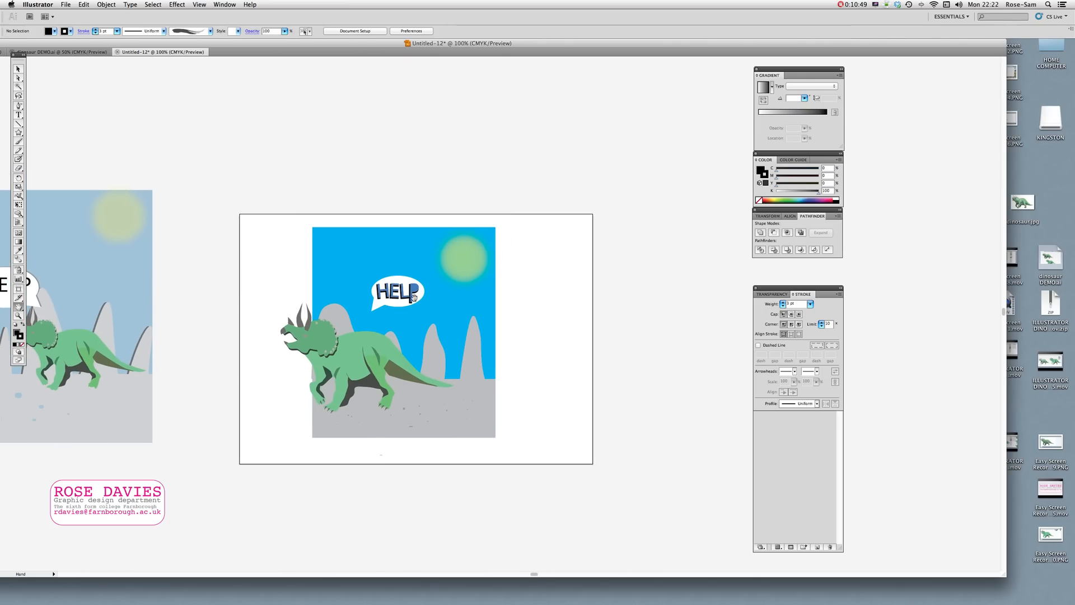
pyautogui.click(19, 316)
pyautogui.moveTo(274, 212); pyautogui.dragTo(549, 452)
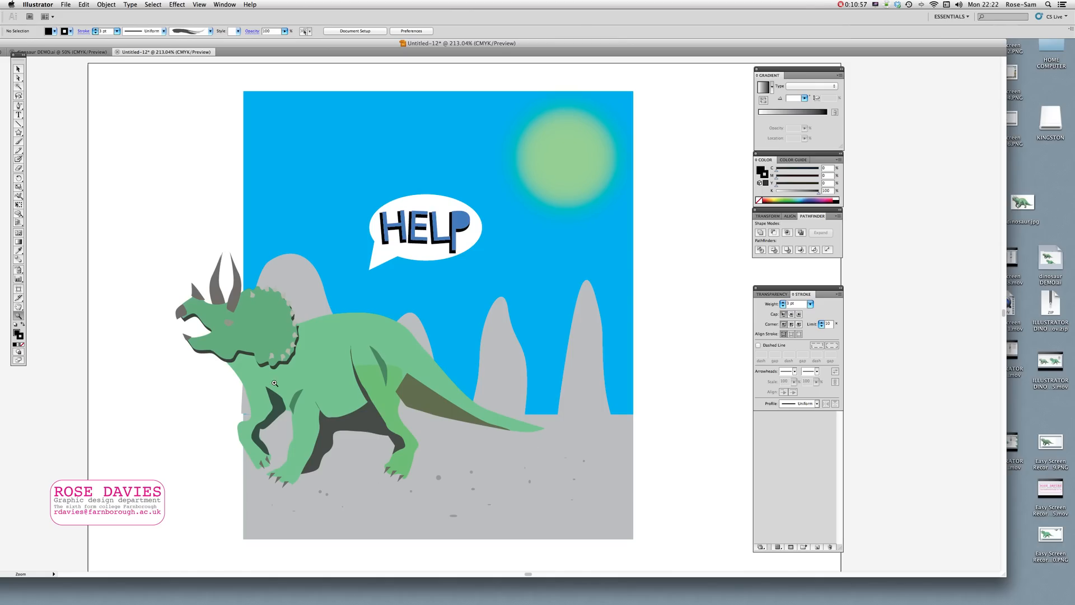
# - Reflect the triceratops group across the vertical axis so it faces the opposite way
pyautogui.click(19, 69)
pyautogui.click(267, 363)
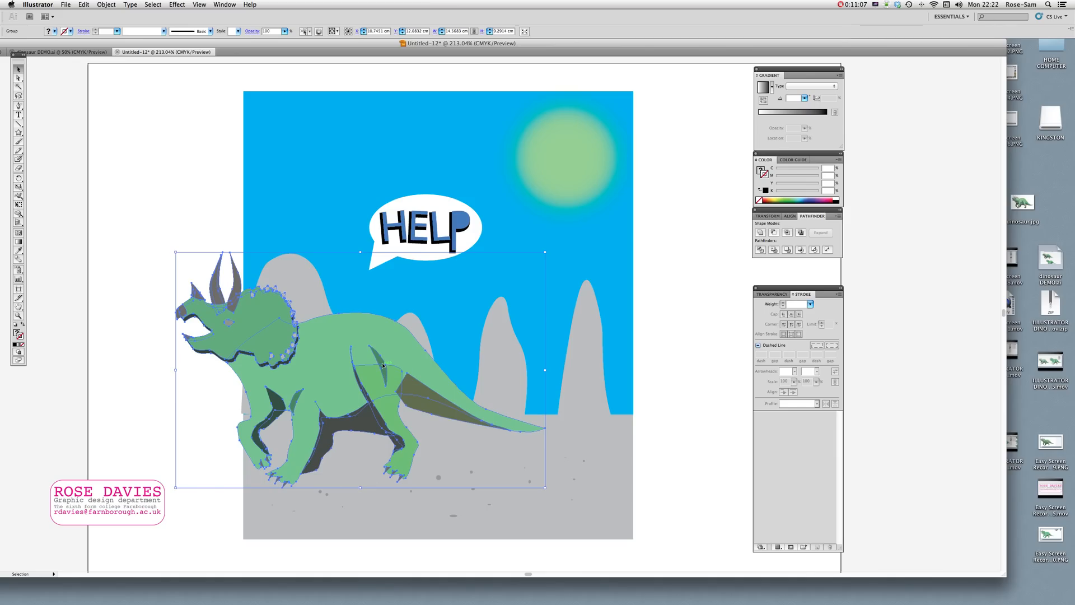
pyautogui.rightClick(384, 366)
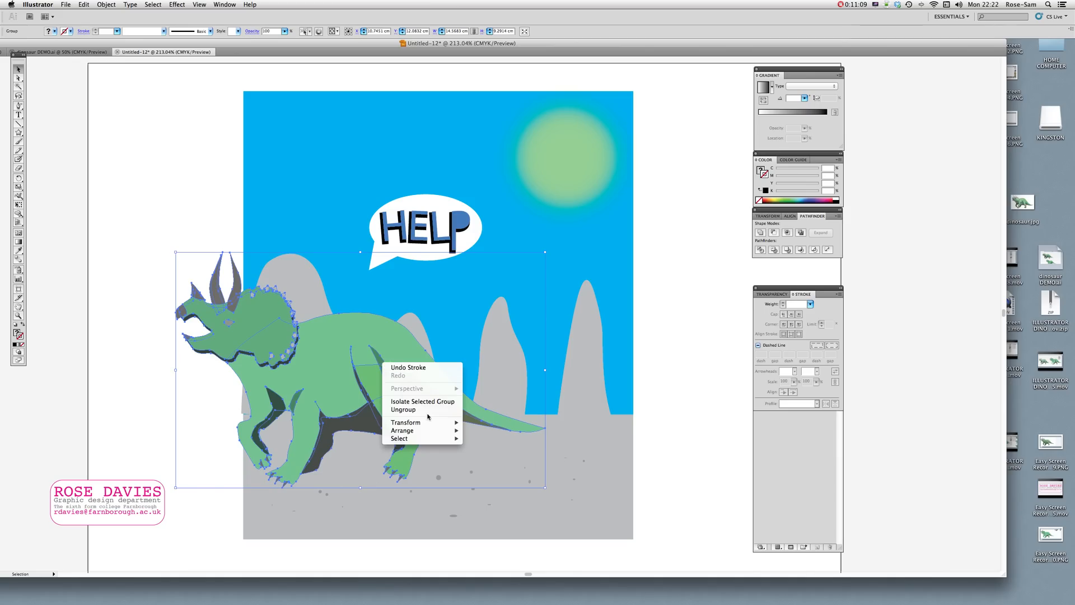
pyautogui.moveTo(429, 424)
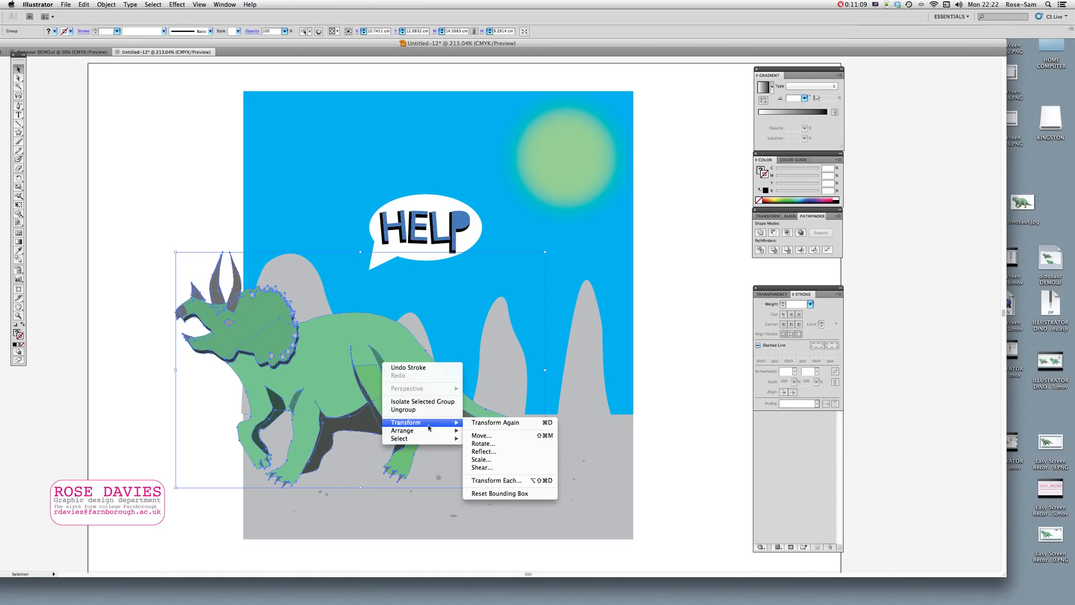
pyautogui.click(520, 453)
pyautogui.click(580, 192)
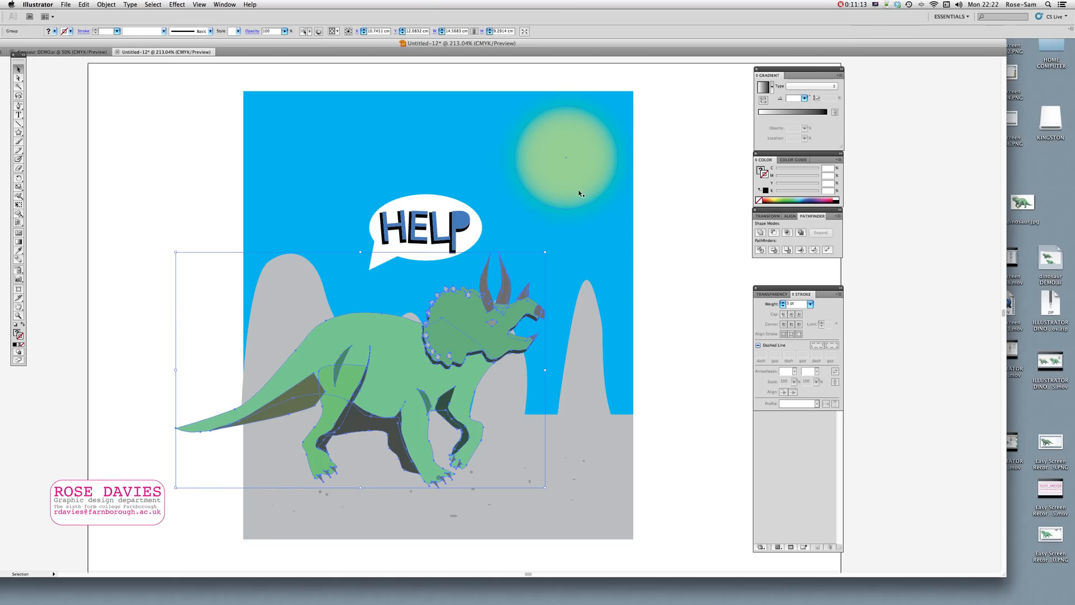
# - Move the blue and black HELP groups together out of the bubble onto the sky just below the sun
pyautogui.click(448, 241)
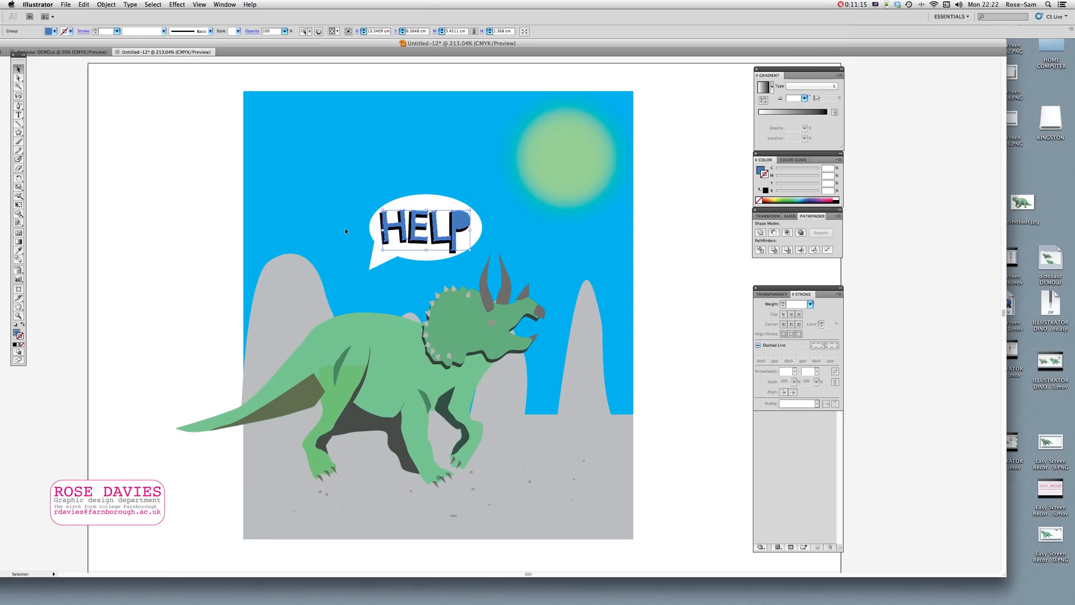
pyautogui.moveTo(344, 226); pyautogui.dragTo(373, 235)
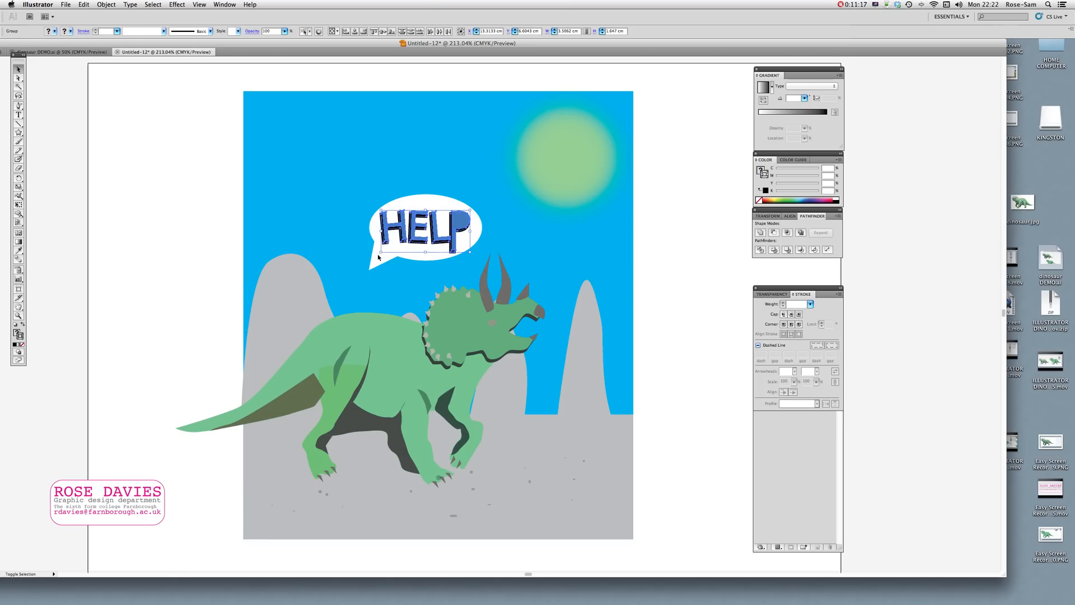
pyautogui.moveTo(395, 225); pyautogui.dragTo(541, 236)
pyautogui.click(677, 288)
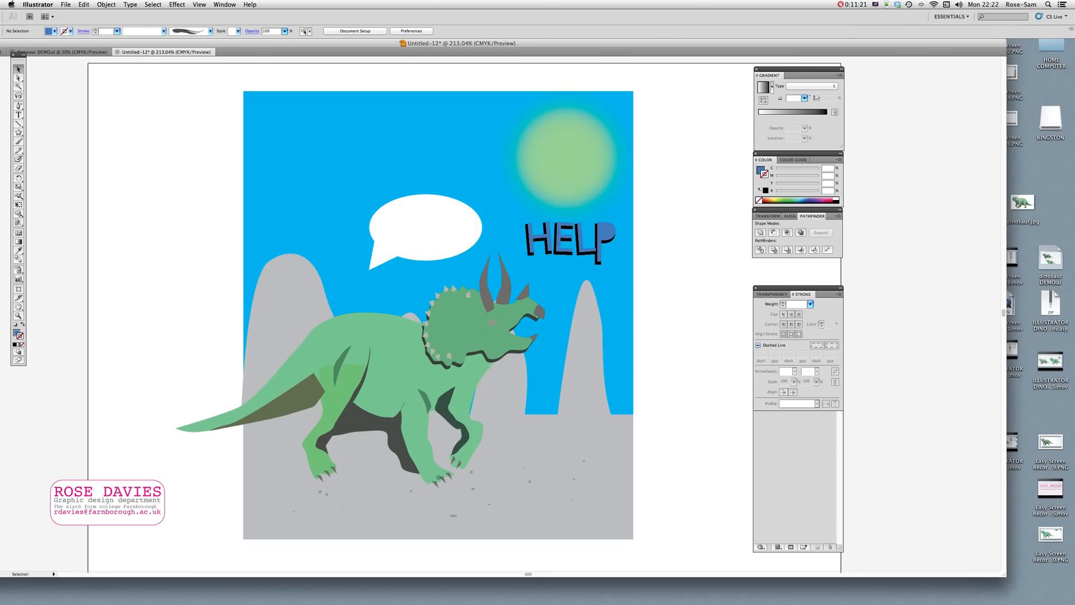
# - Unlock all locked objects and move the white speech bubble behind the HELP lettering, above the triceratops's mouth
pyautogui.click(82, 5)
pyautogui.click(112, 61)
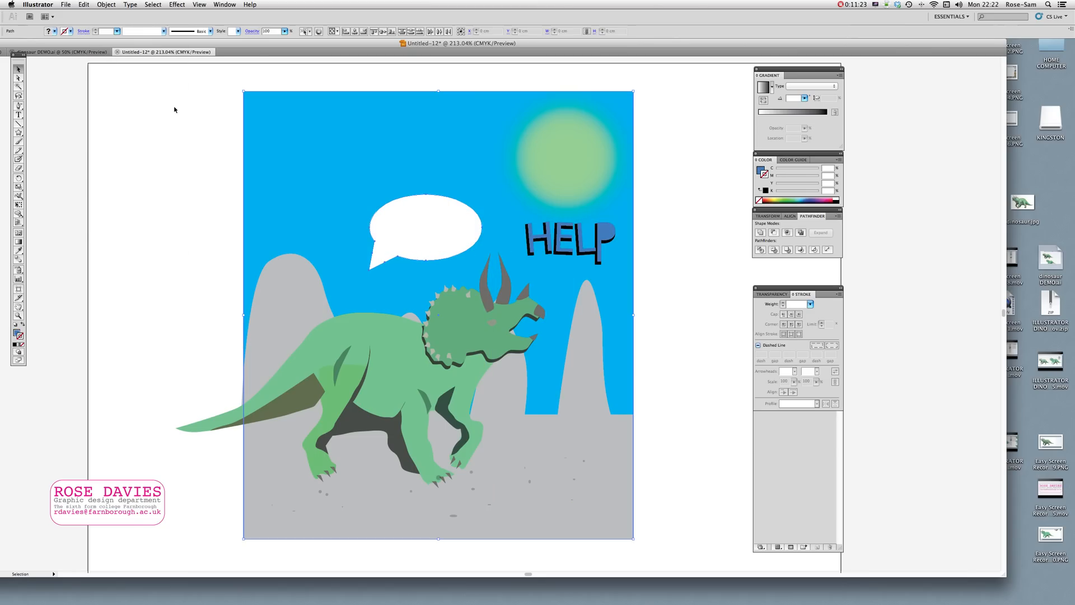
pyautogui.click(224, 208)
pyautogui.moveTo(411, 222); pyautogui.dragTo(556, 231)
pyautogui.click(693, 241)
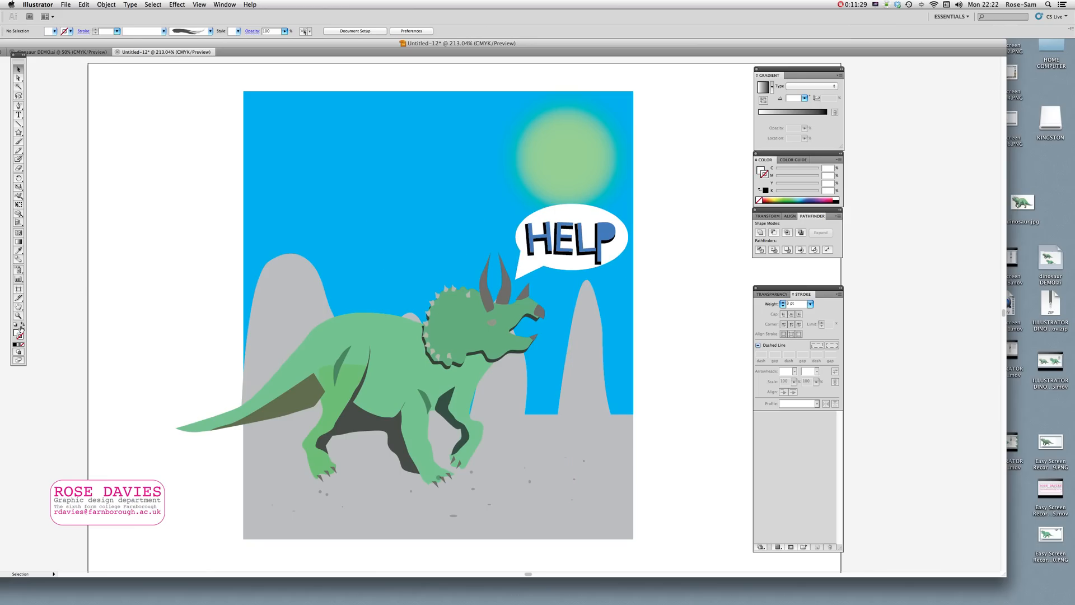